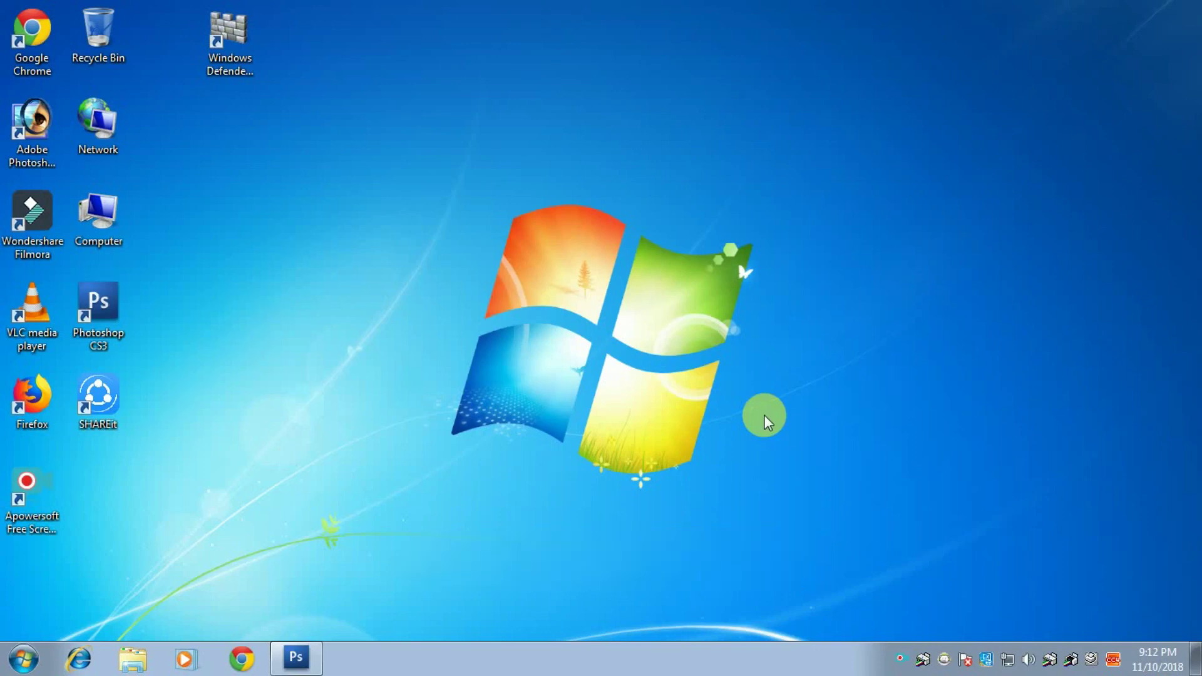
- Open the DSC_2370 portrait from the portrait folder in its own window
{"action": "left_click", "coordinate": [307, 664]}
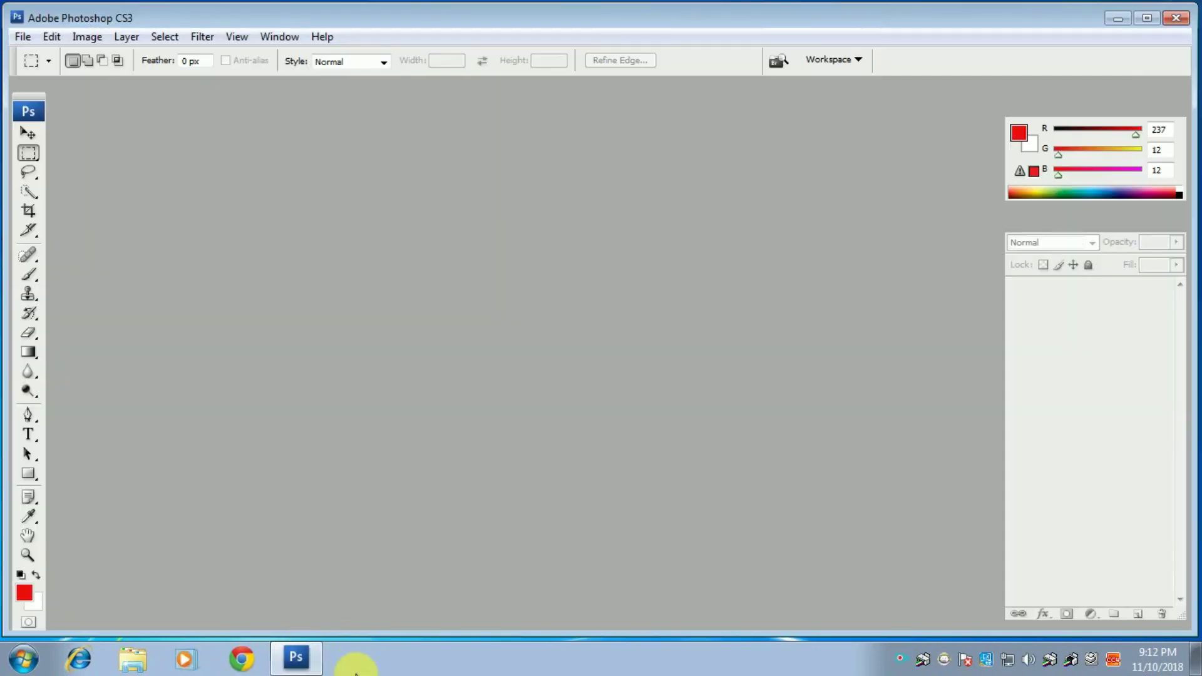
{"action": "double_click", "coordinate": [495, 200]}
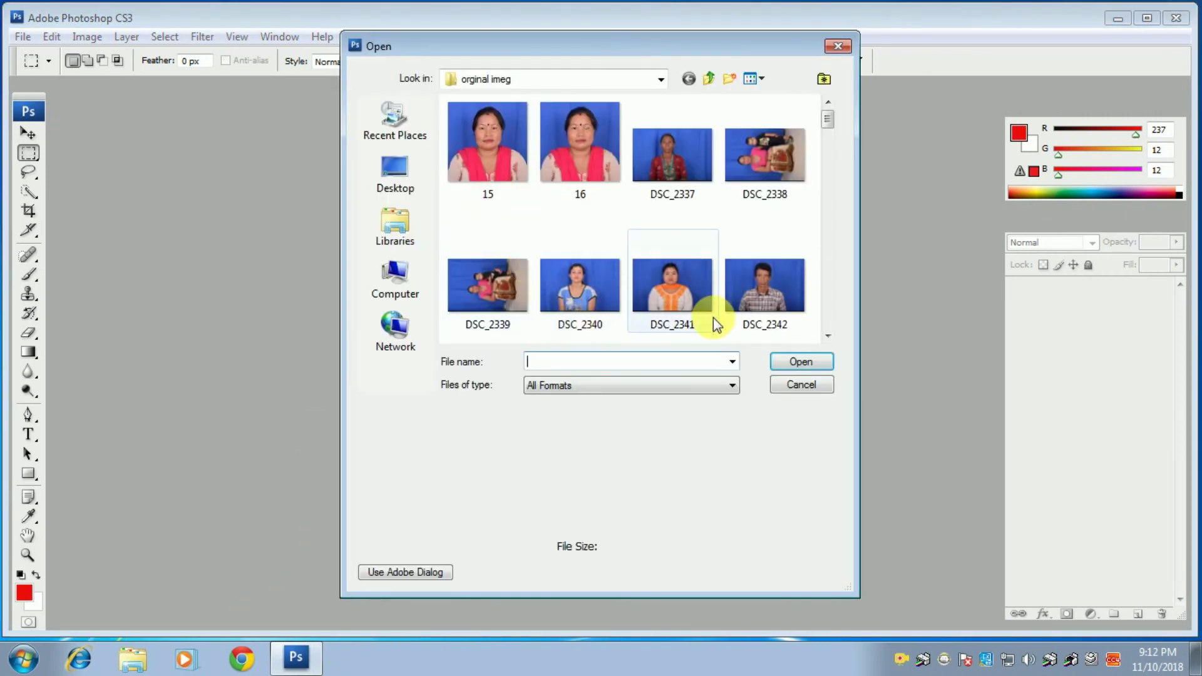
{"action": "left_click_drag", "start_coordinate": [832, 123], "coordinate": [834, 206]}
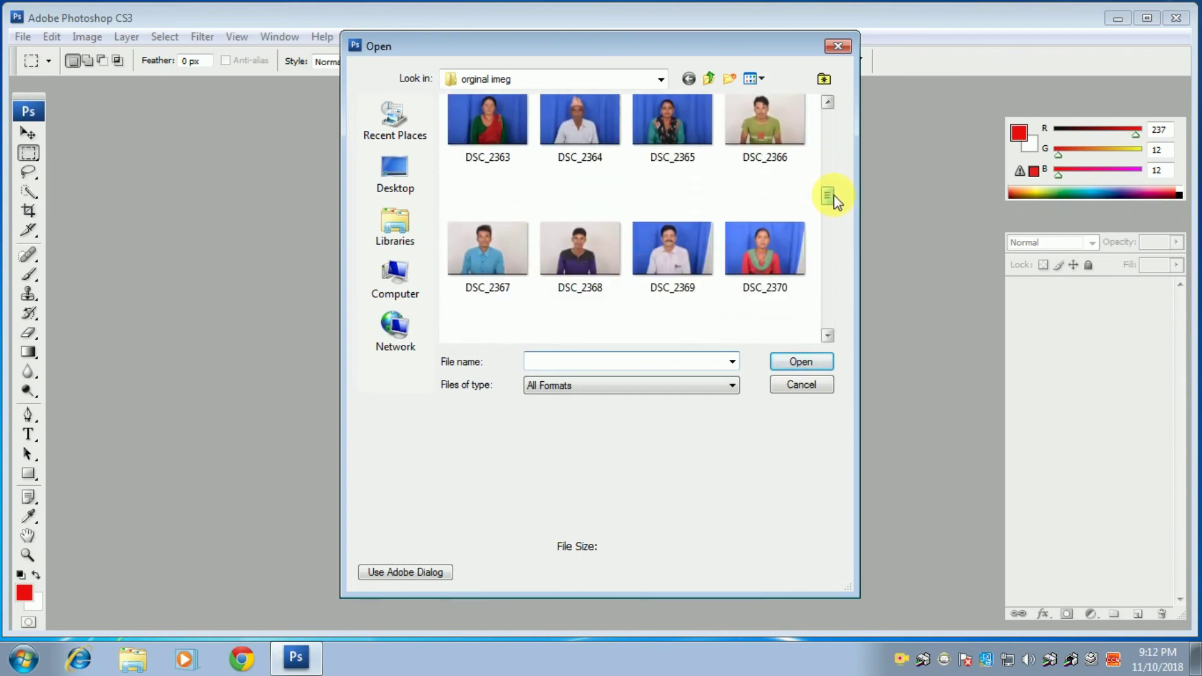
{"action": "double_click", "coordinate": [772, 140]}
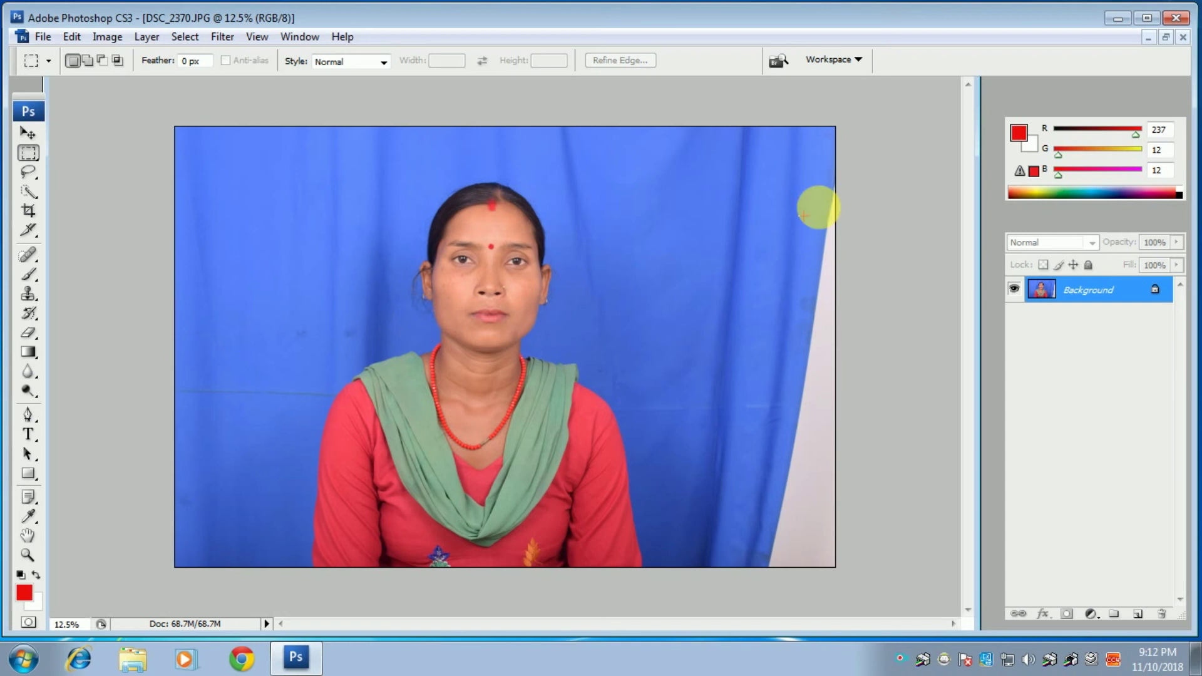
{"action": "left_click", "coordinate": [1167, 38]}
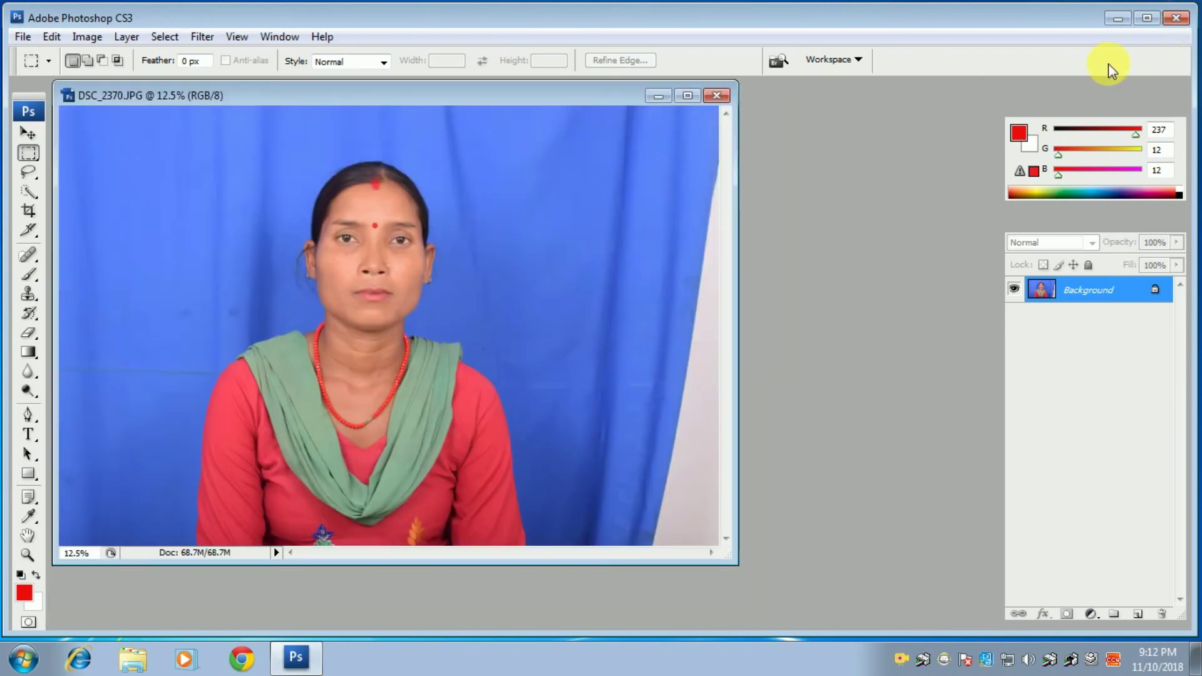
- Open the DSC_2358 portrait and maximize it to fill the workspace, with two-column tools
{"action": "double_click", "coordinate": [847, 180]}
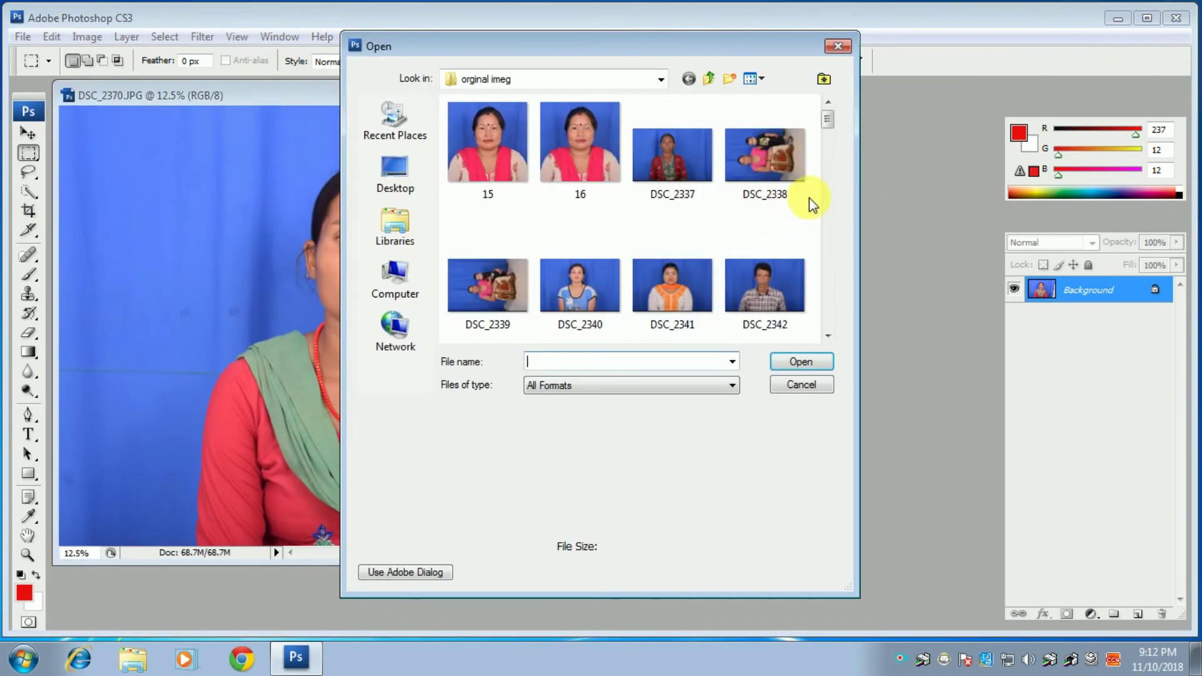
{"action": "mouse_move", "coordinate": [827, 121]}
{"action": "left_mouse_down"}
{"action": "mouse_move", "coordinate": [829, 173]}
{"action": "mouse_move", "coordinate": [771, 170]}
{"action": "left_mouse_up"}
{"action": "left_click", "coordinate": [754, 133]}
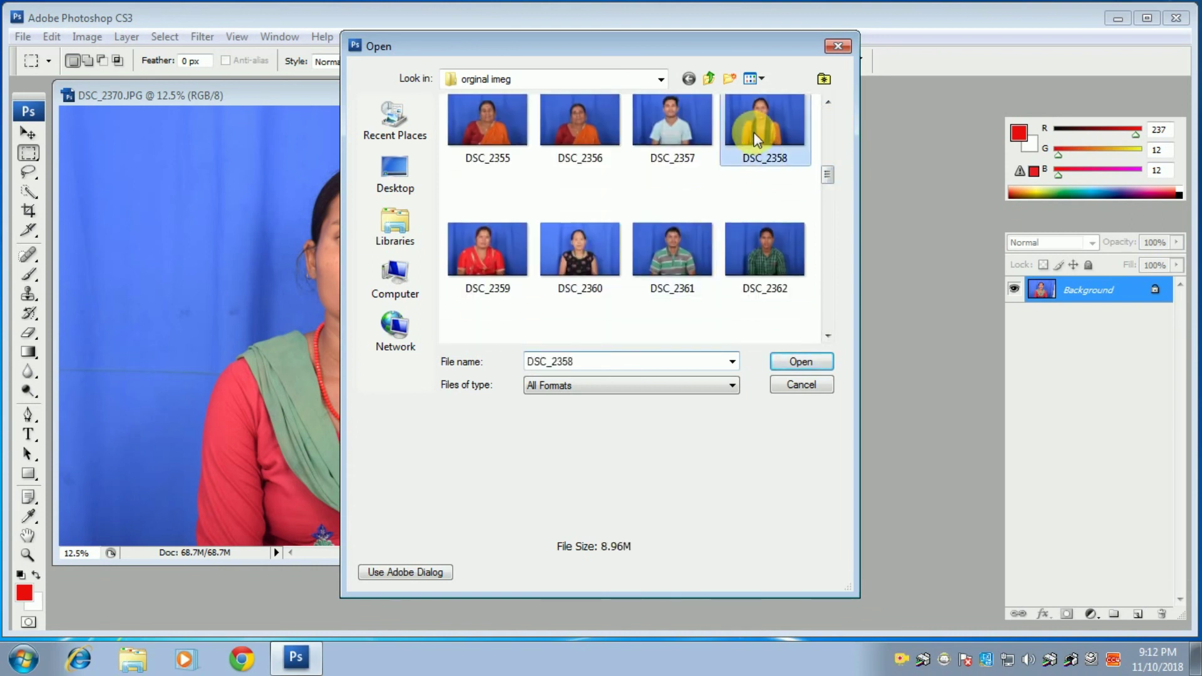
{"action": "double_click", "coordinate": [756, 137]}
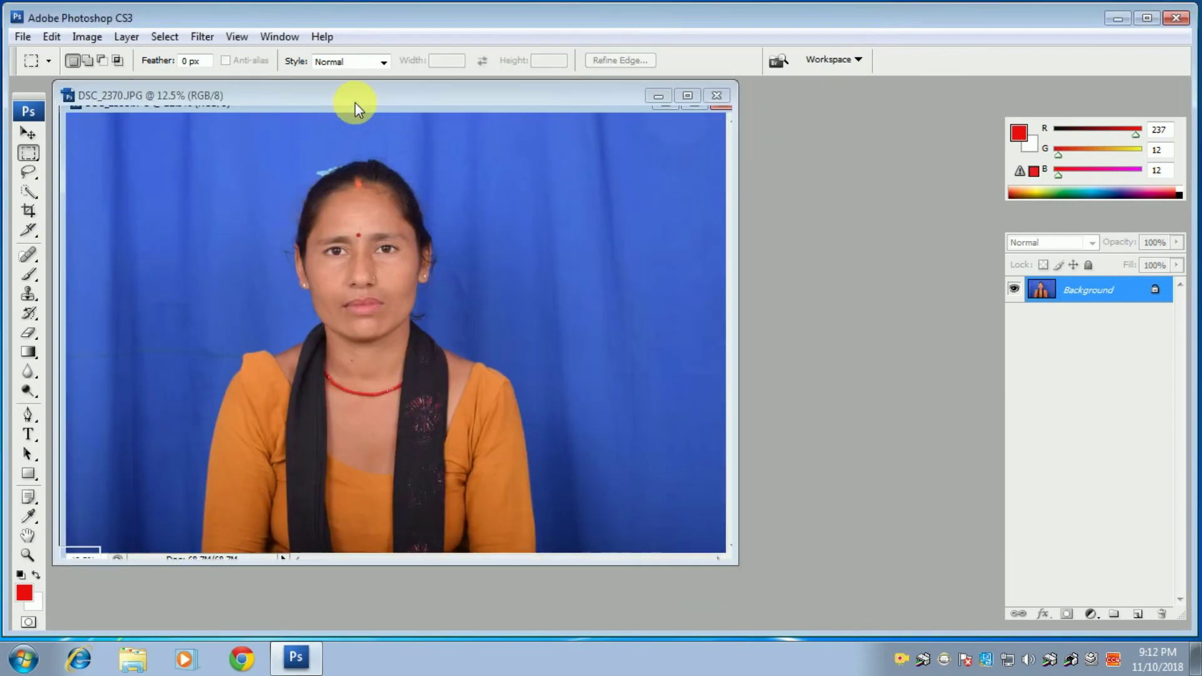
{"action": "key", "text": "ctrl+w"}
{"action": "key", "text": "ctrl+Tab"}
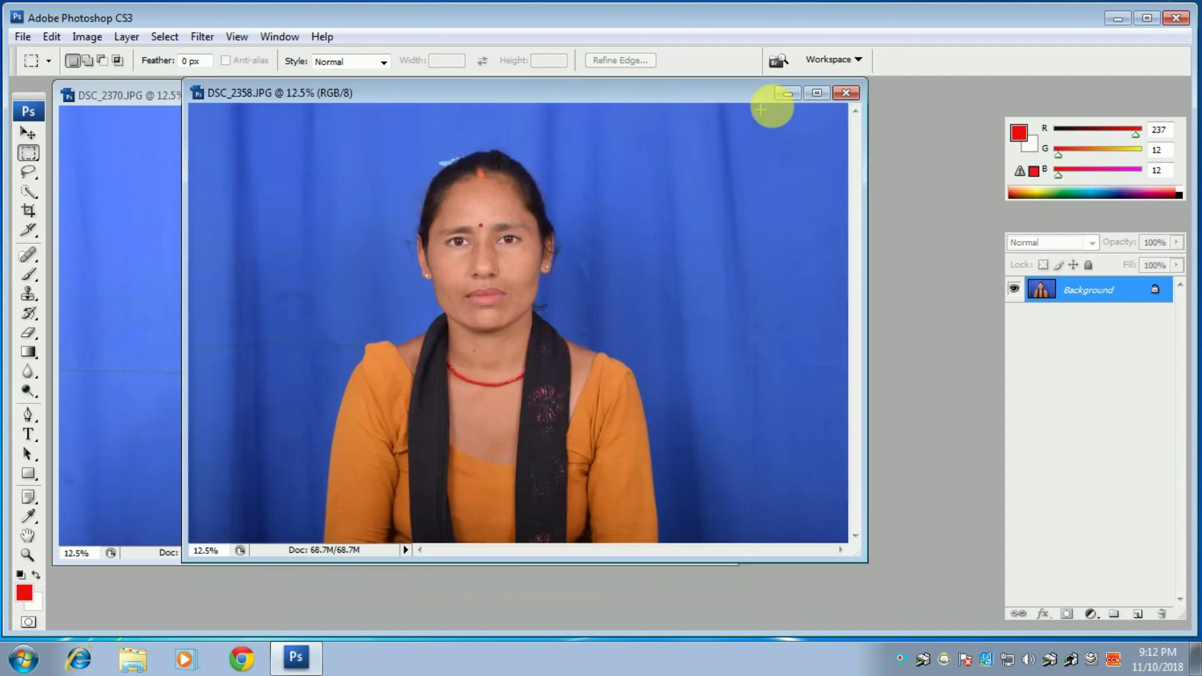
{"action": "left_click", "coordinate": [820, 89]}
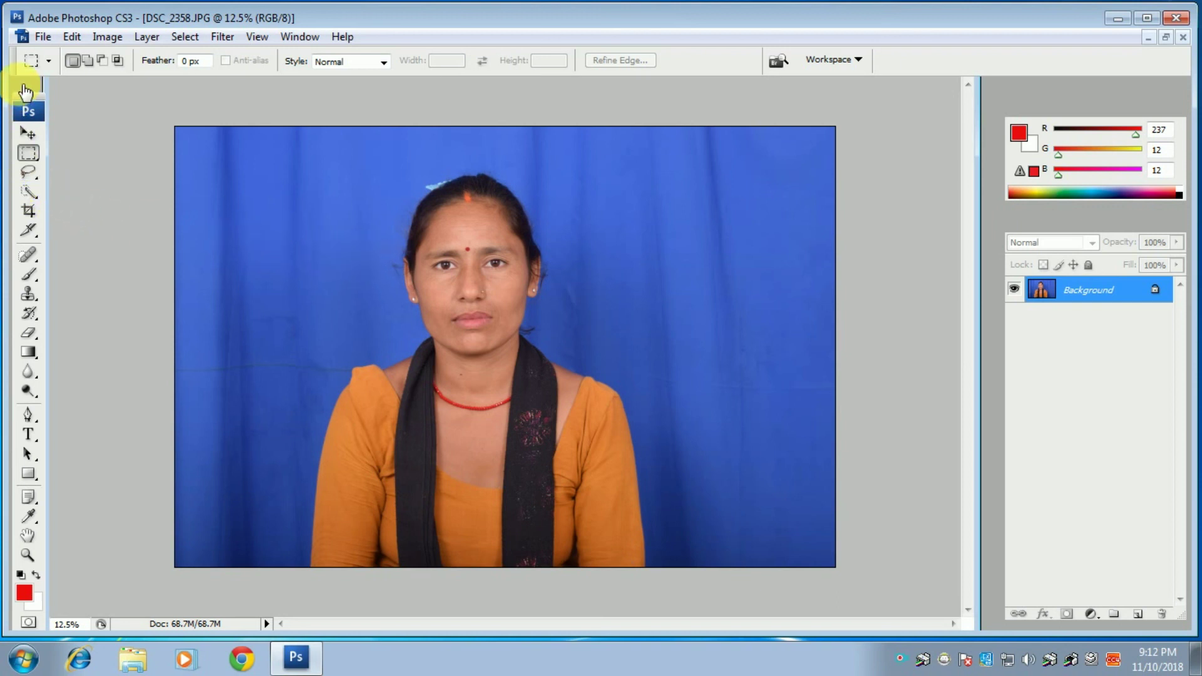
{"action": "left_click", "coordinate": [25, 88]}
- Zoom in twice on the face and duplicate the Background as Layer 1
{"action": "left_click", "coordinate": [26, 171]}
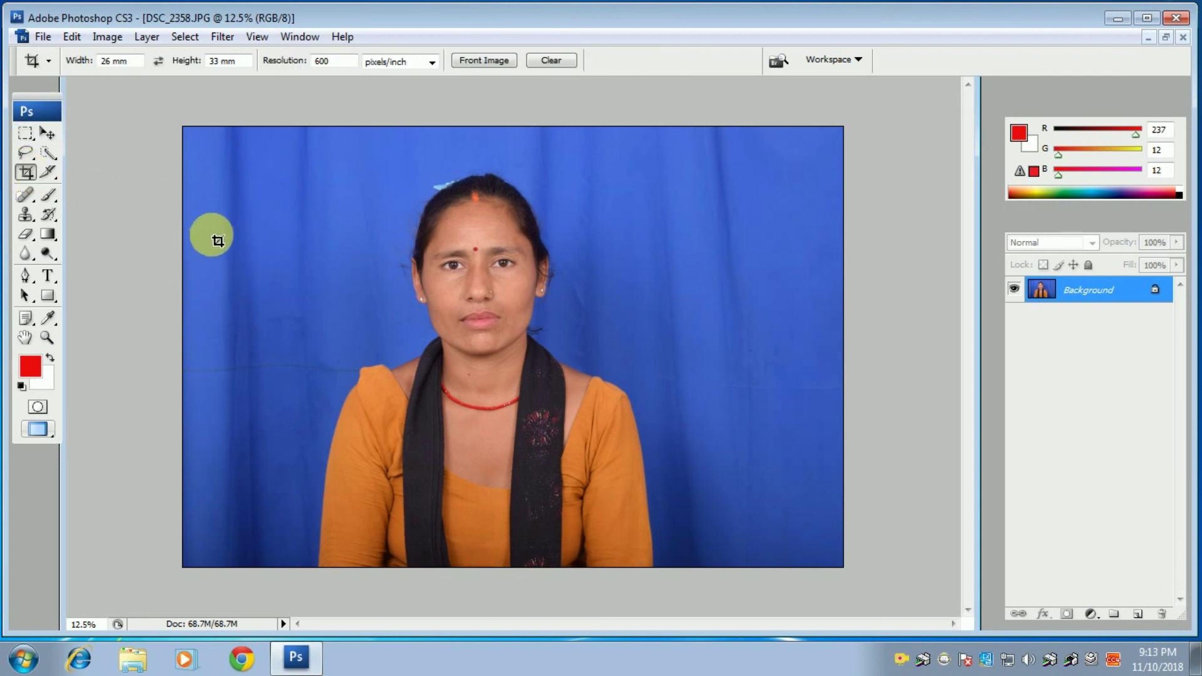
{"action": "key", "text": "ctrl+plus"}
{"action": "key", "text": "ctrl+plus"}
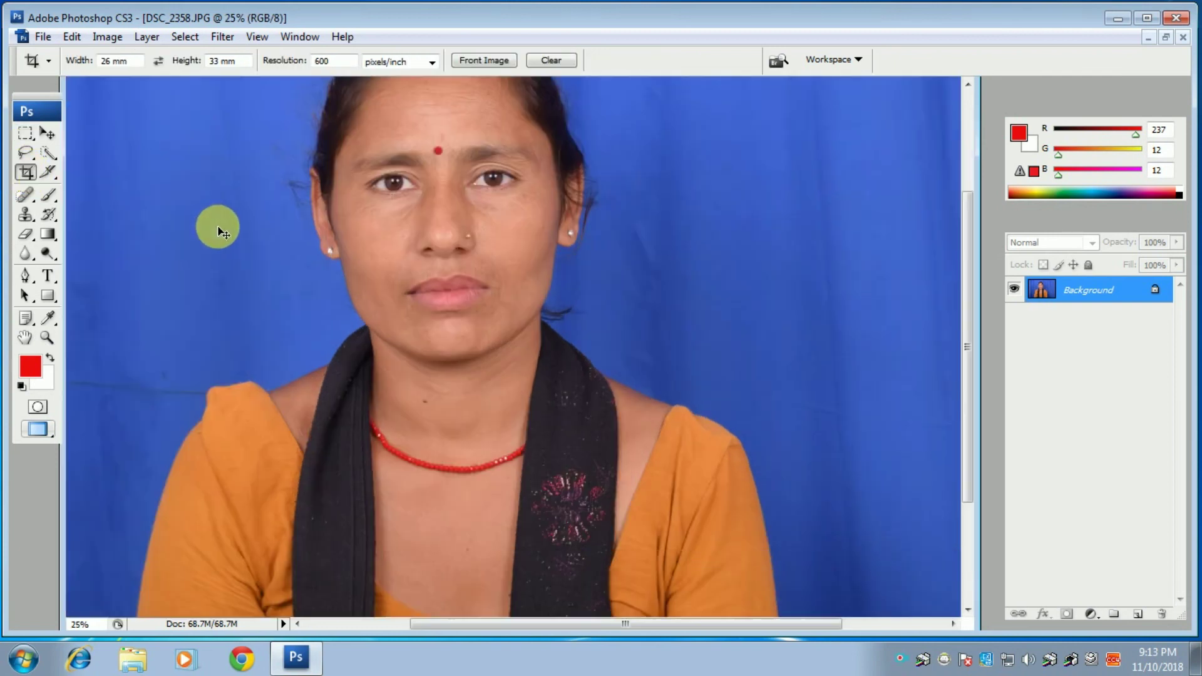
{"action": "key", "text": "ctrl+plus"}
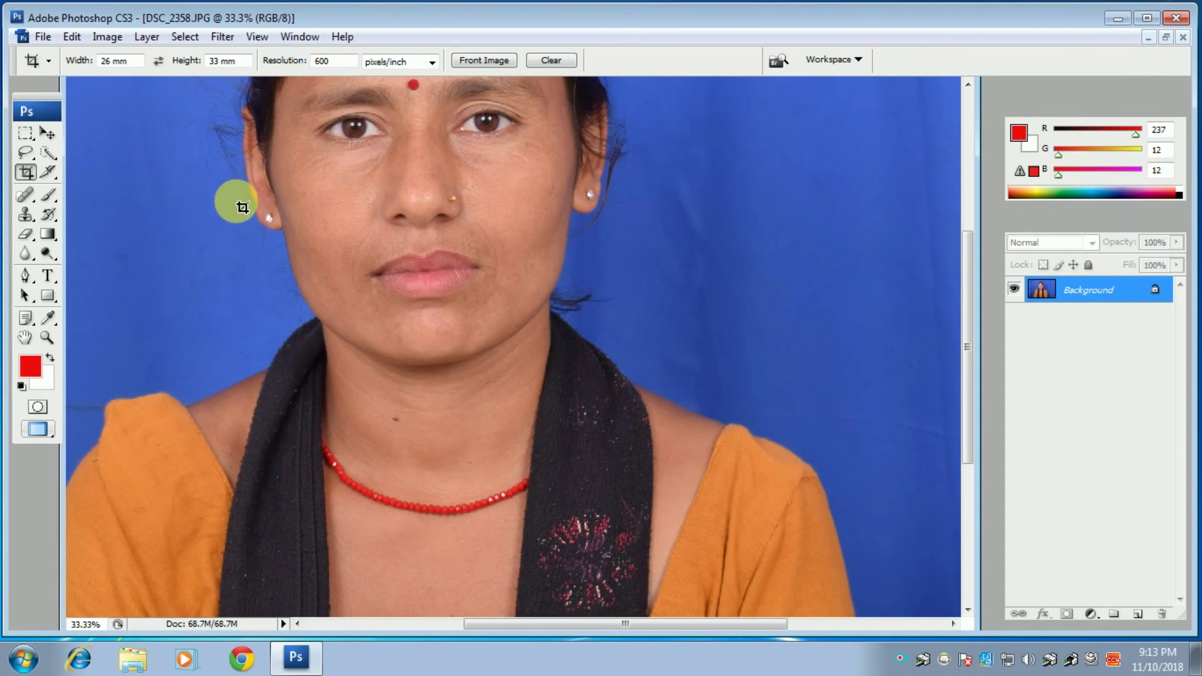
{"action": "left_click_drag", "start_coordinate": [226, 191], "coordinate": [350, 376]}
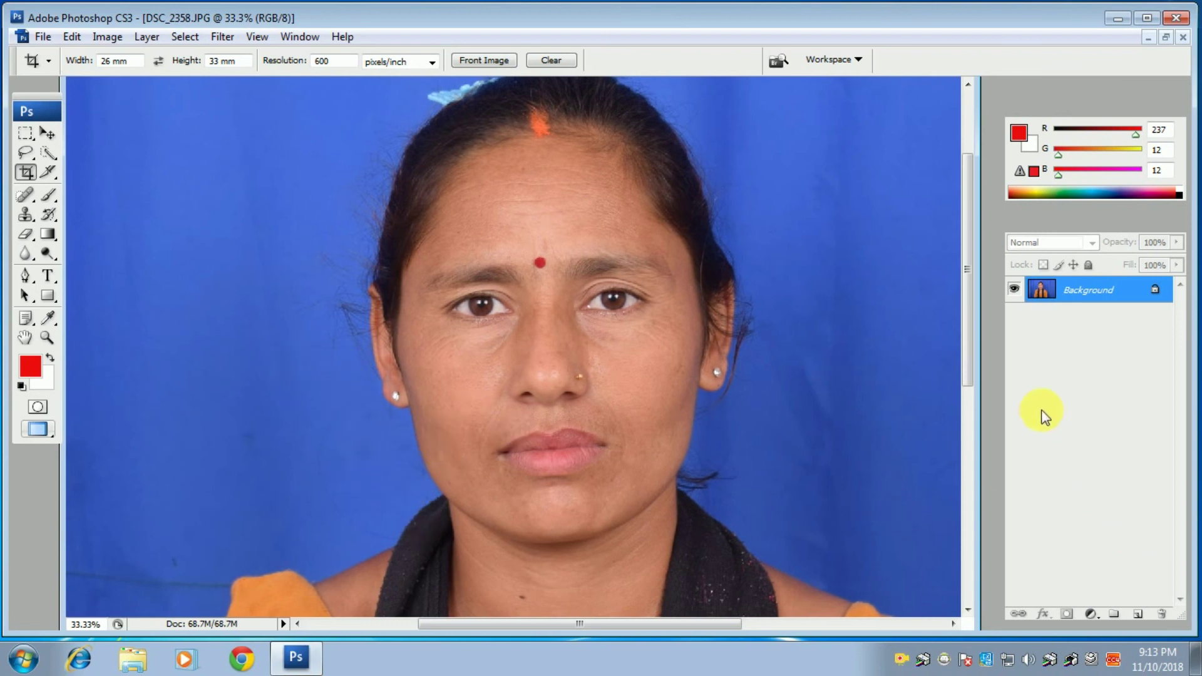
{"action": "key", "text": "ctrl+j"}
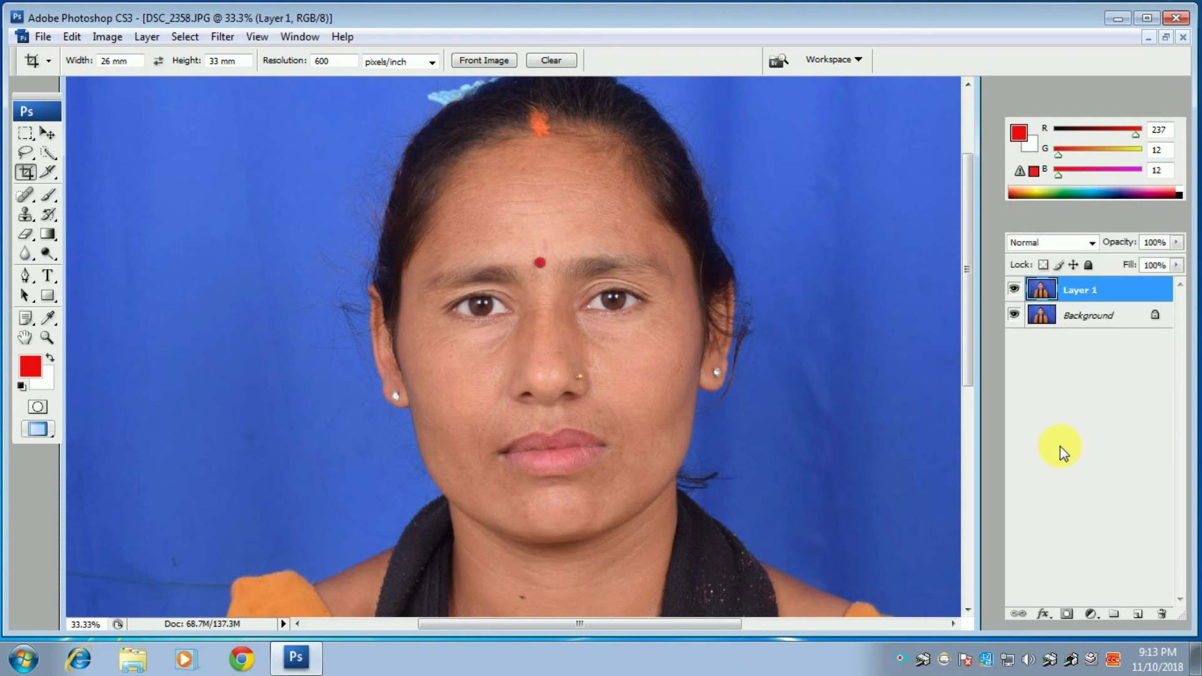
- Create a hidden Layer 1 copy, then make Layer 1 active with the Blur filters showing
{"action": "key", "text": "ctrl+j"}
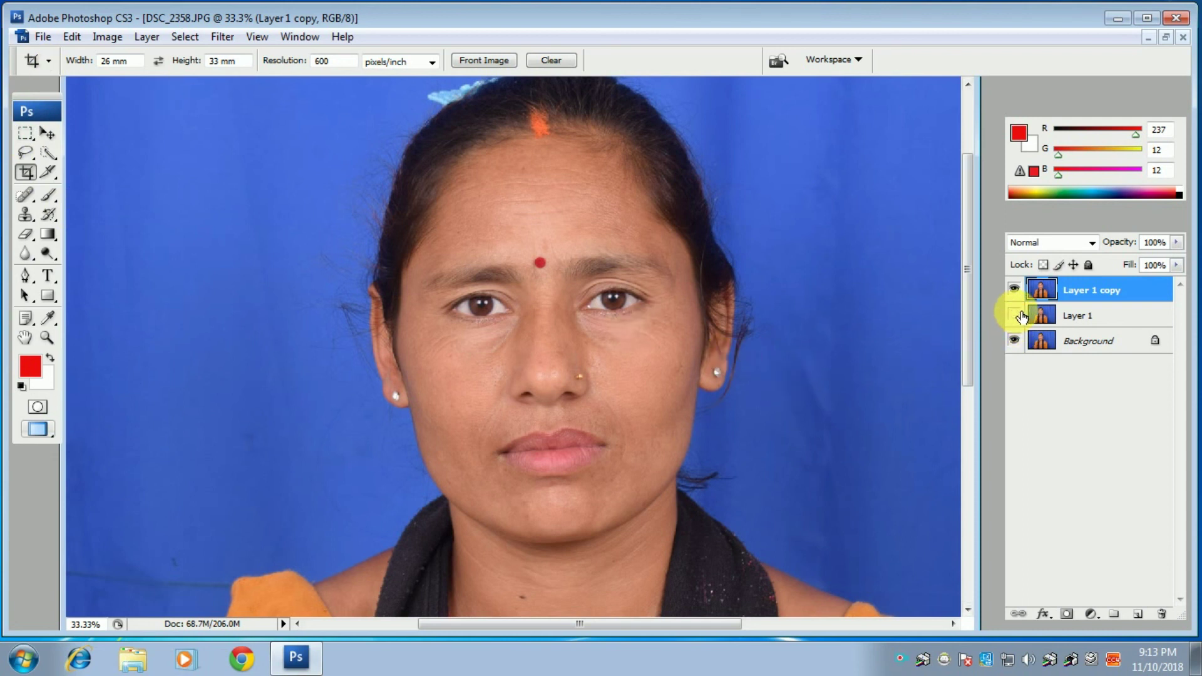
{"action": "left_click", "coordinate": [1013, 289]}
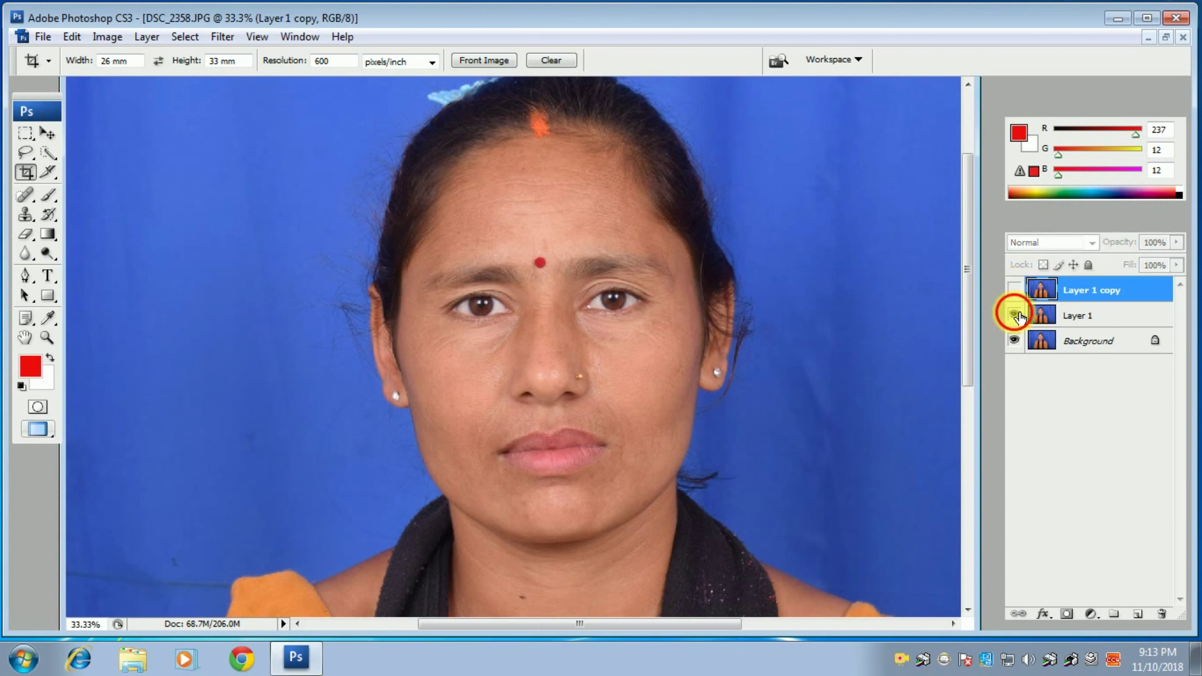
{"action": "left_click", "coordinate": [222, 37]}
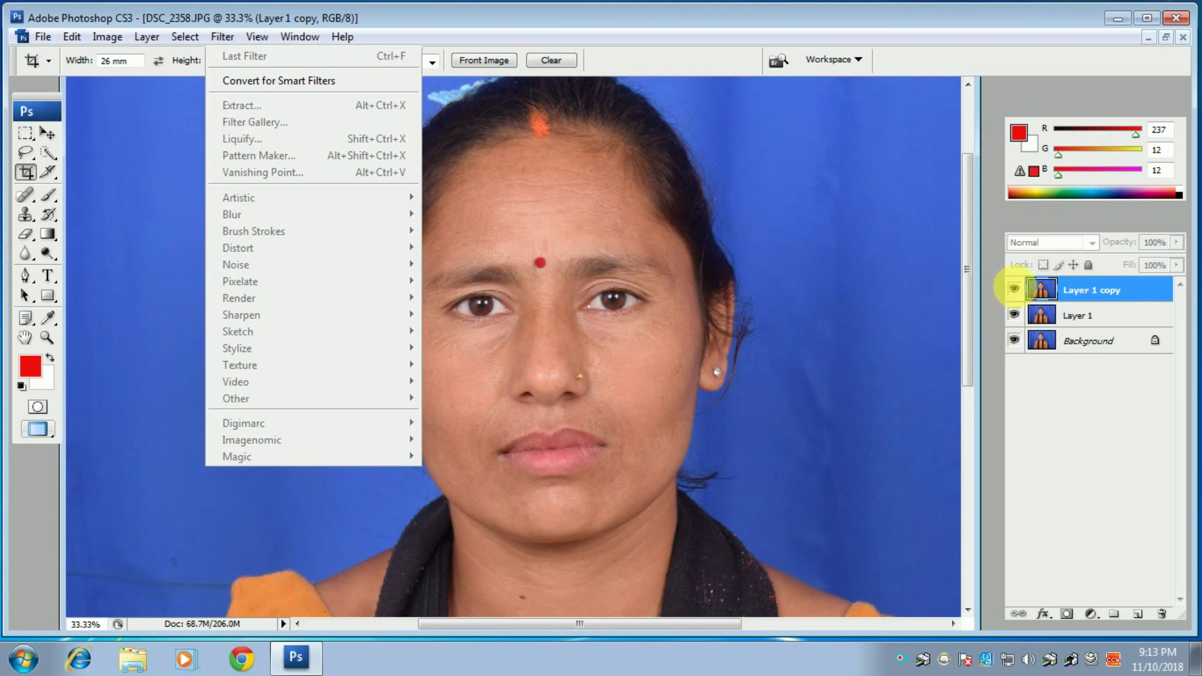
{"action": "left_click", "coordinate": [1014, 289]}
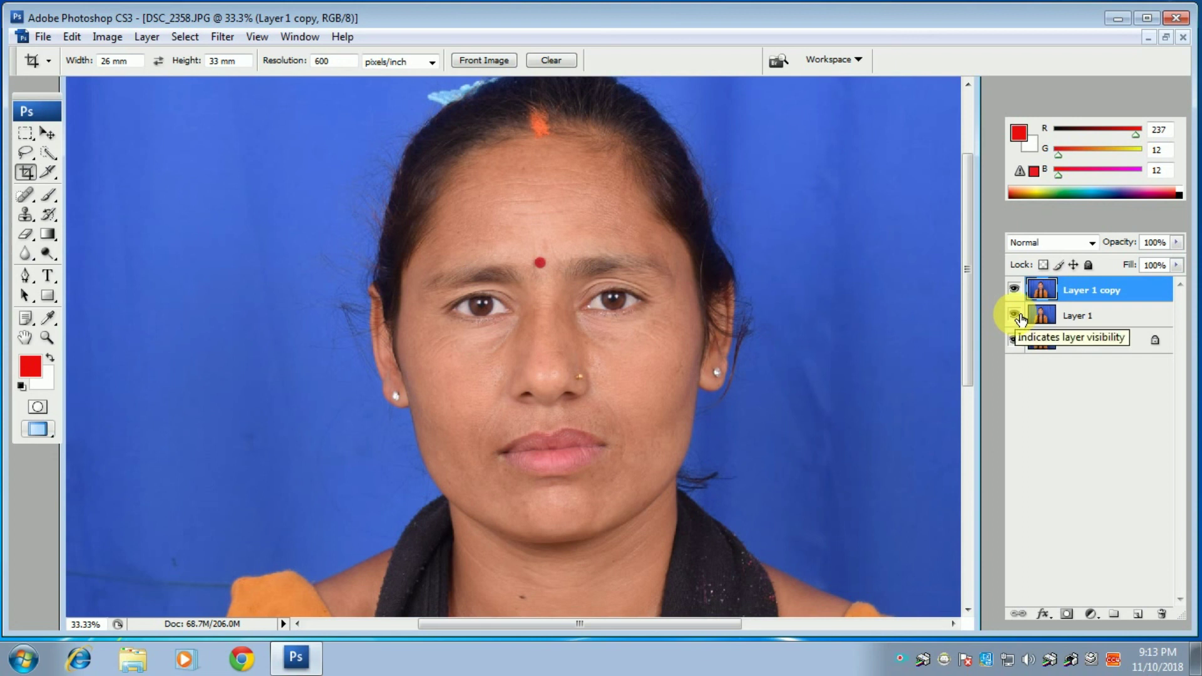
{"action": "left_click", "coordinate": [1014, 289]}
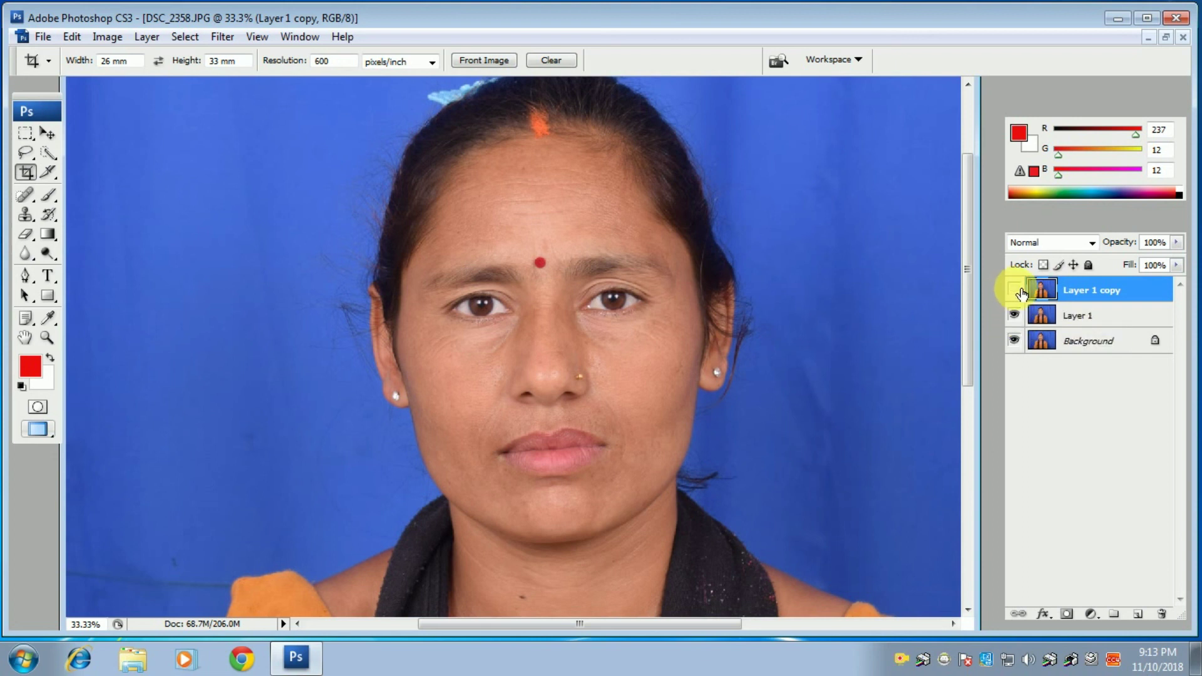
{"action": "left_click", "coordinate": [1105, 317]}
{"action": "left_click", "coordinate": [223, 38]}
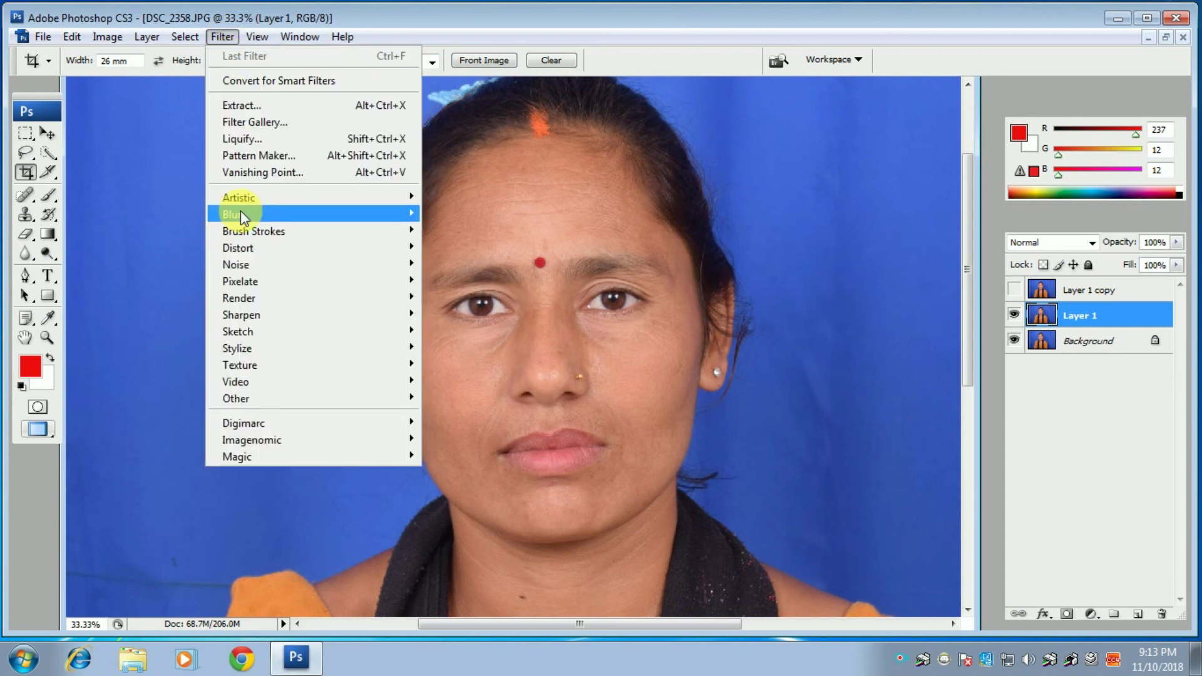
{"action": "mouse_move", "coordinate": [232, 214]}
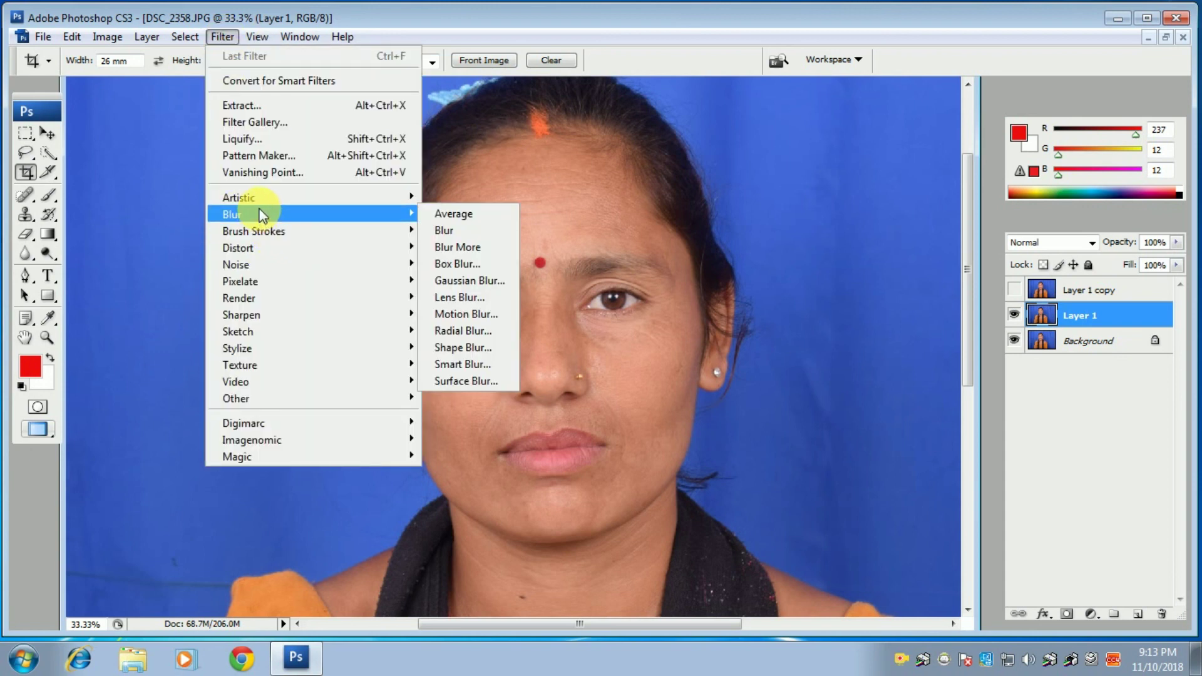
- Give Layer 1 a 31.7-pixel Gaussian Blur and make Layer 1 copy visible again
{"action": "left_click", "coordinate": [498, 286]}
{"action": "mouse_move", "coordinate": [550, 134]}
{"action": "left_mouse_down"}
{"action": "mouse_move", "coordinate": [756, 151]}
{"action": "mouse_move", "coordinate": [698, 127]}
{"action": "left_mouse_up"}
{"action": "left_click", "coordinate": [704, 381]}
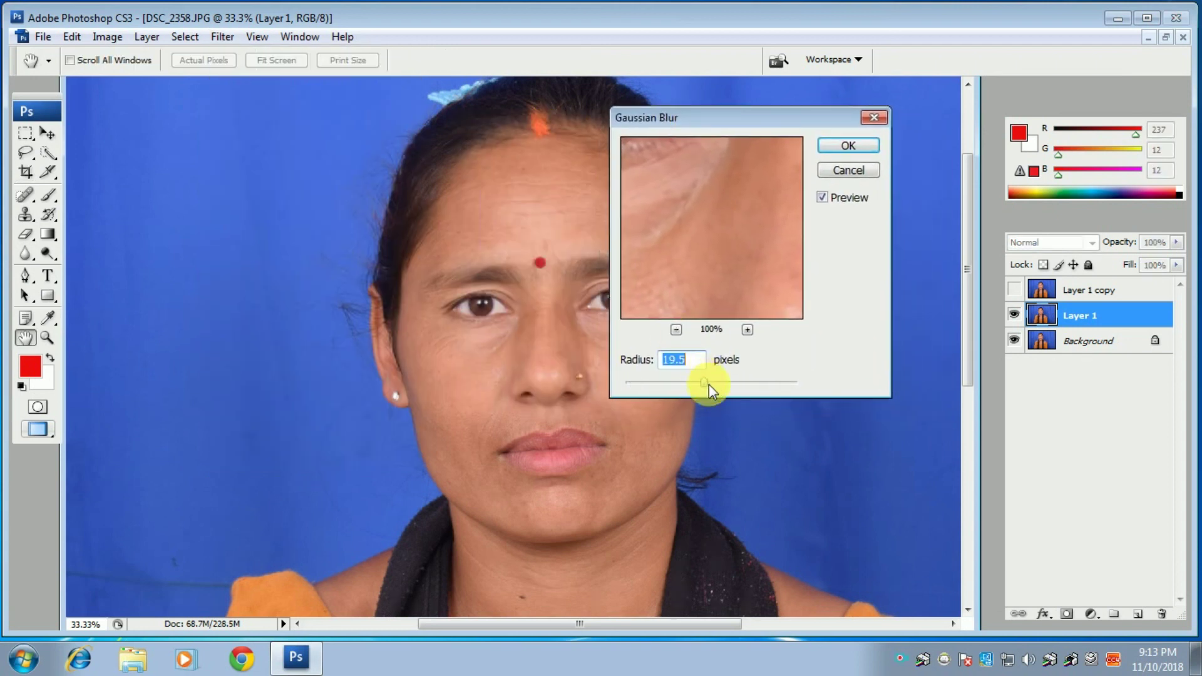
{"action": "left_click", "coordinate": [724, 383]}
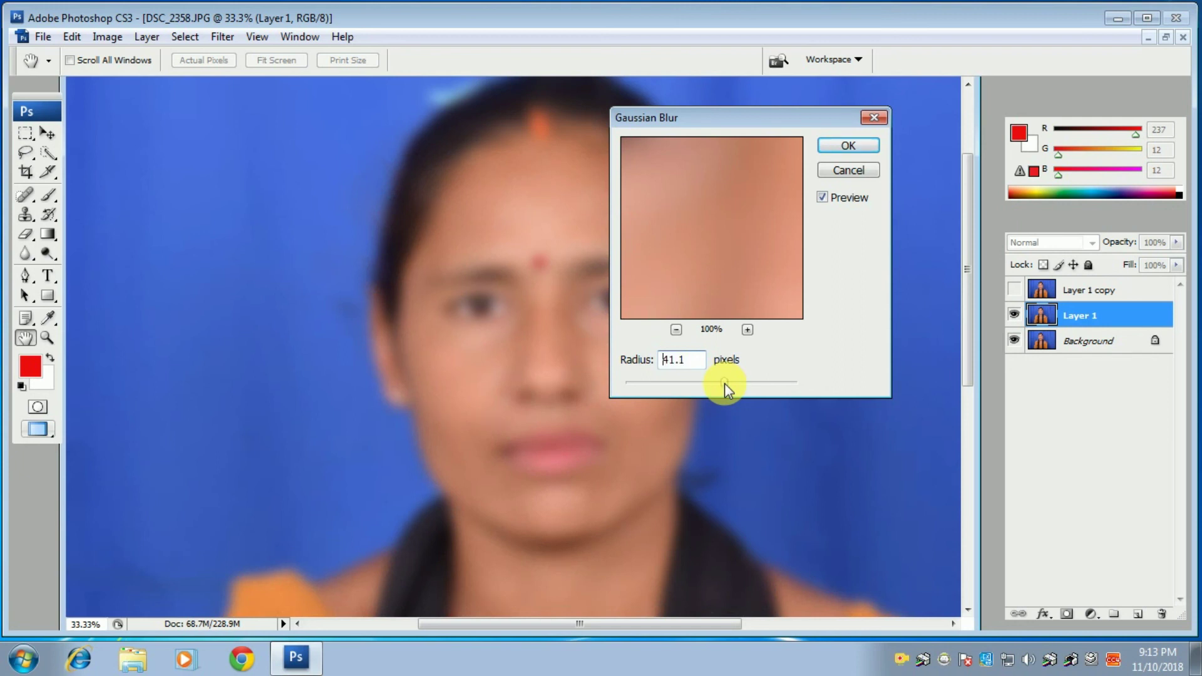
{"action": "left_click", "coordinate": [715, 380]}
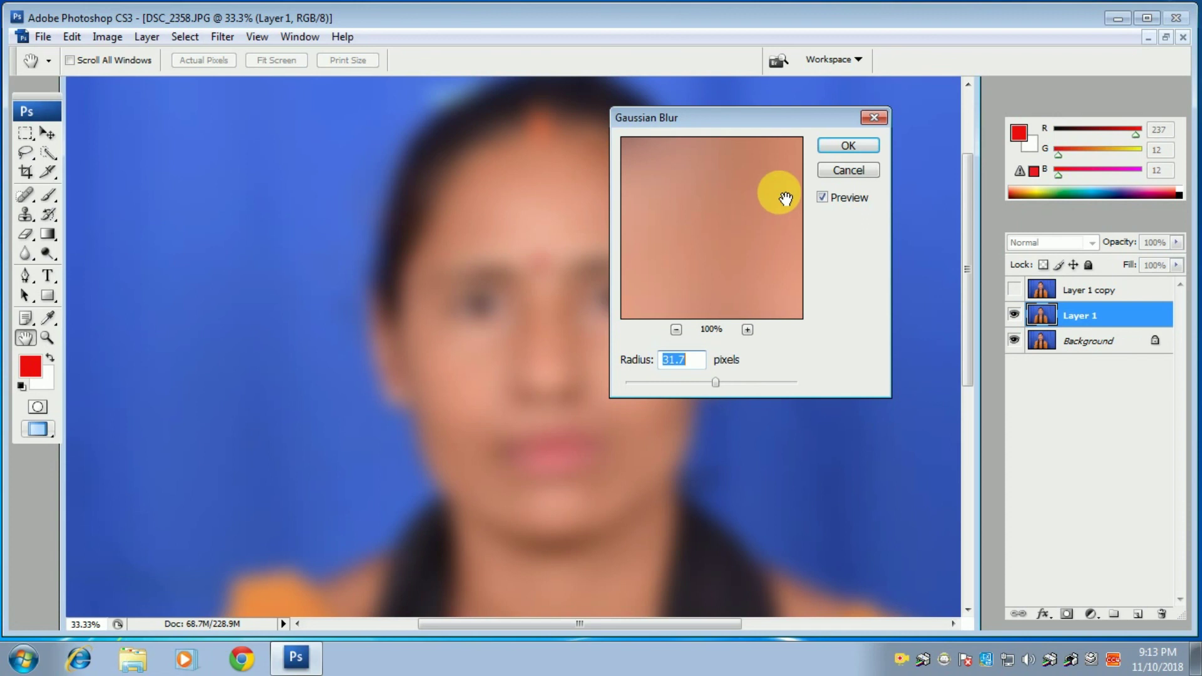
{"action": "left_click", "coordinate": [847, 146]}
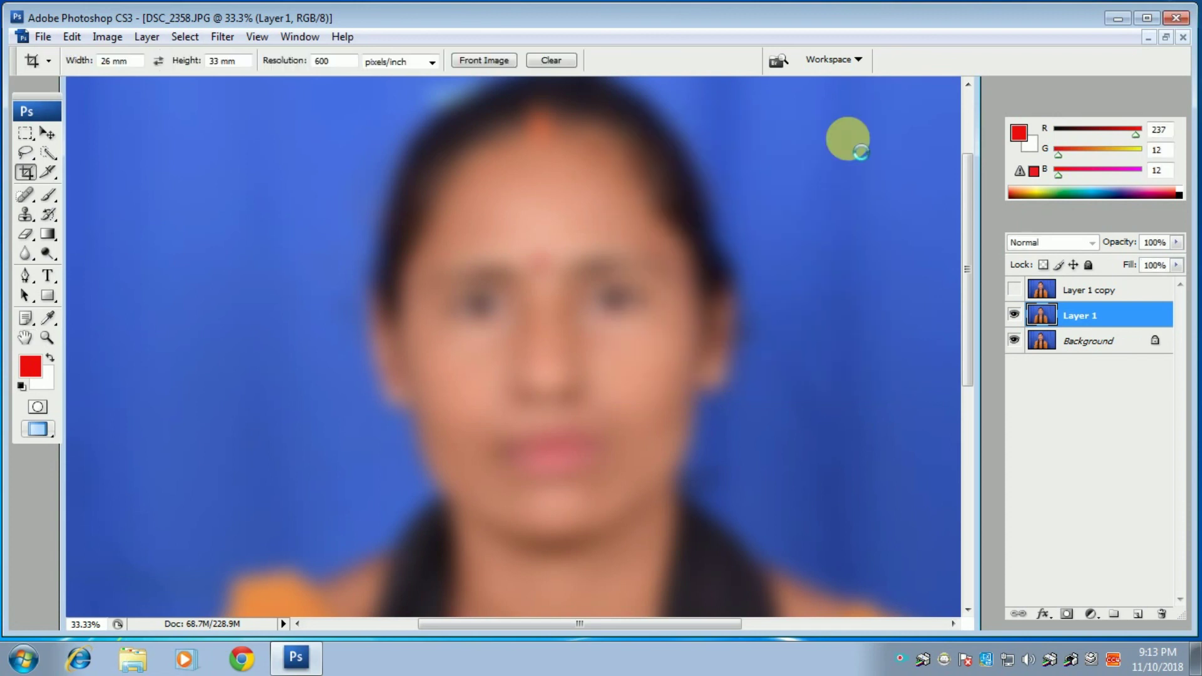
{"action": "left_click", "coordinate": [1017, 291]}
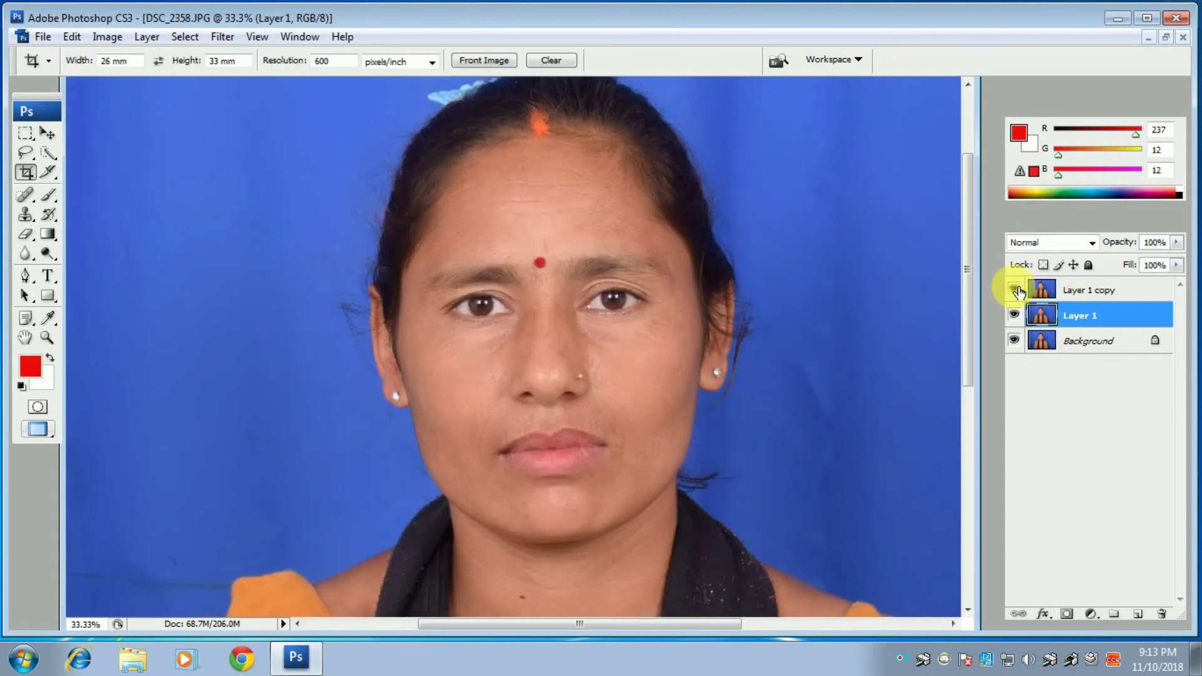
- Apply a 2.7-pixel High Pass filter to Layer 1 copy
{"action": "left_click", "coordinate": [1097, 290]}
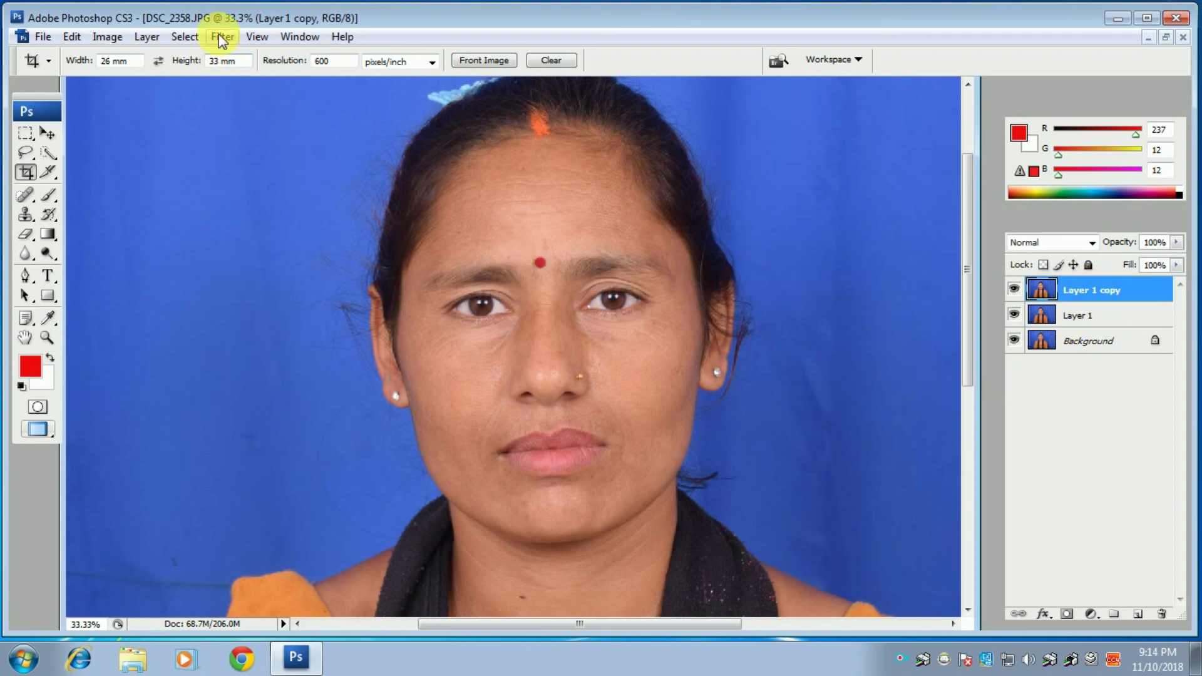
{"action": "left_click", "coordinate": [222, 38]}
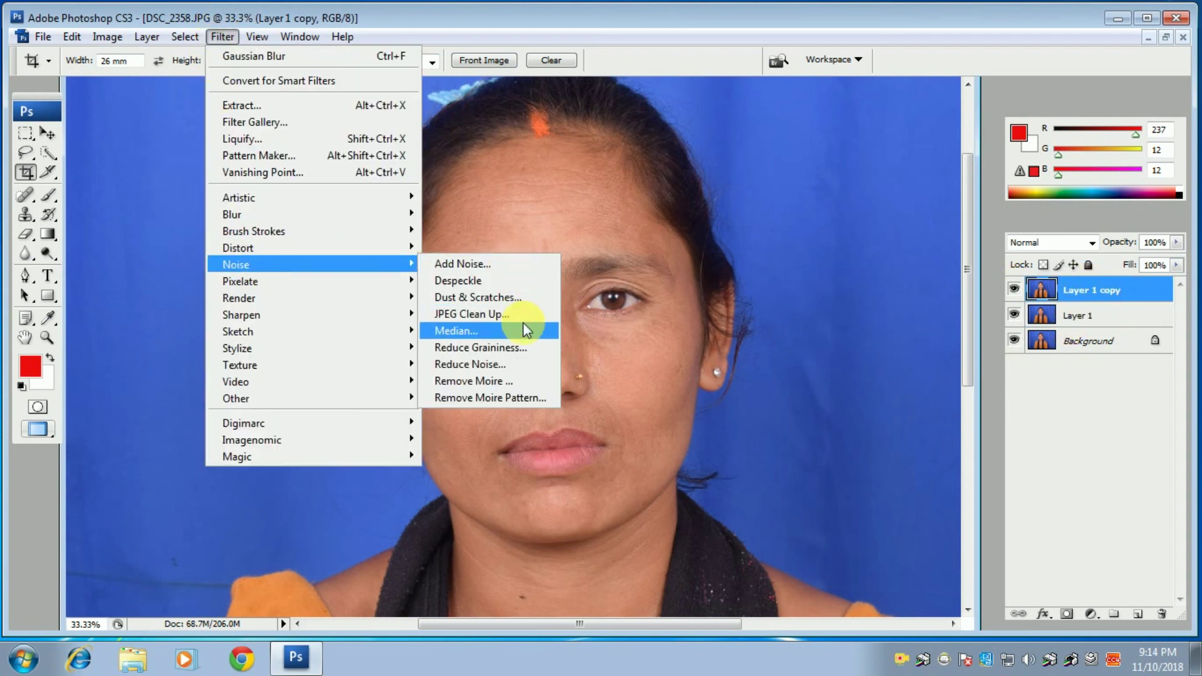
{"action": "mouse_move", "coordinate": [236, 399]}
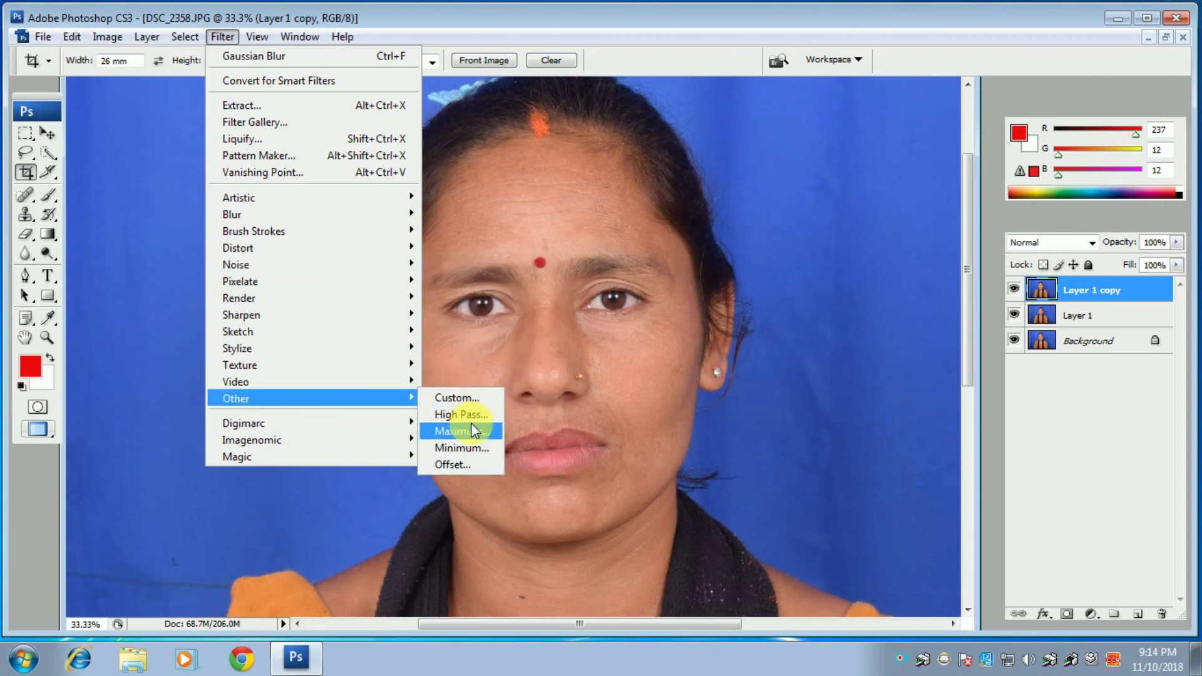
{"action": "left_click", "coordinate": [486, 415]}
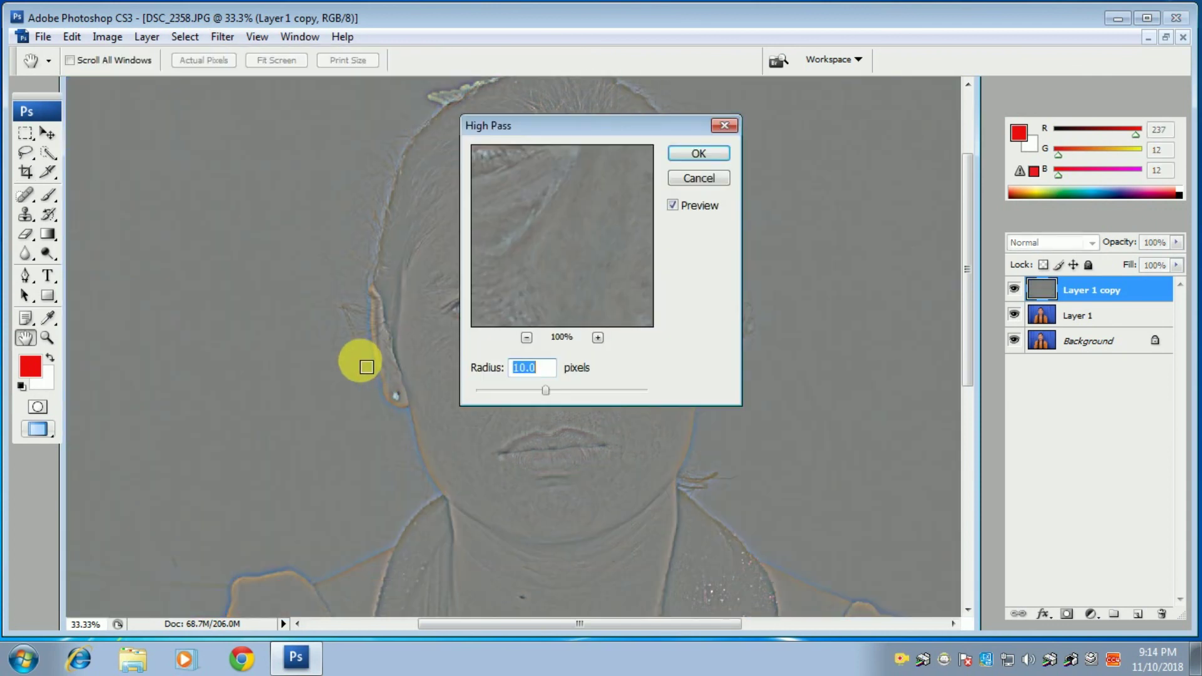
{"action": "left_click", "coordinate": [512, 390]}
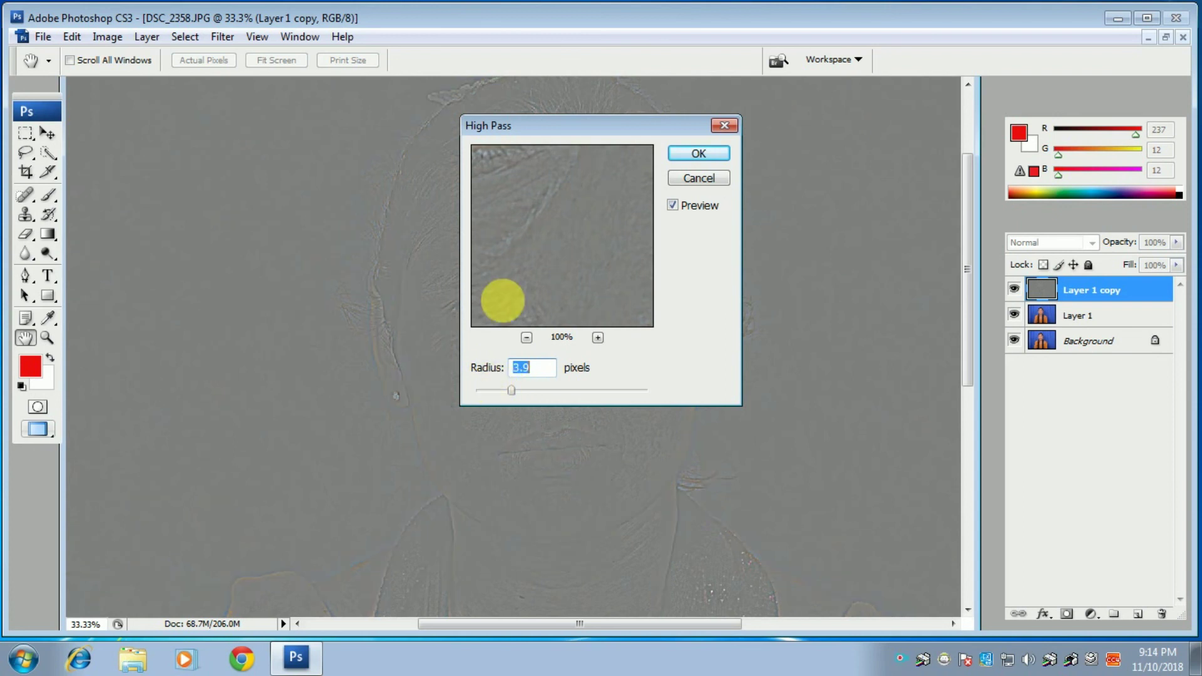
{"action": "left_click_drag", "start_coordinate": [543, 129], "coordinate": [694, 119]}
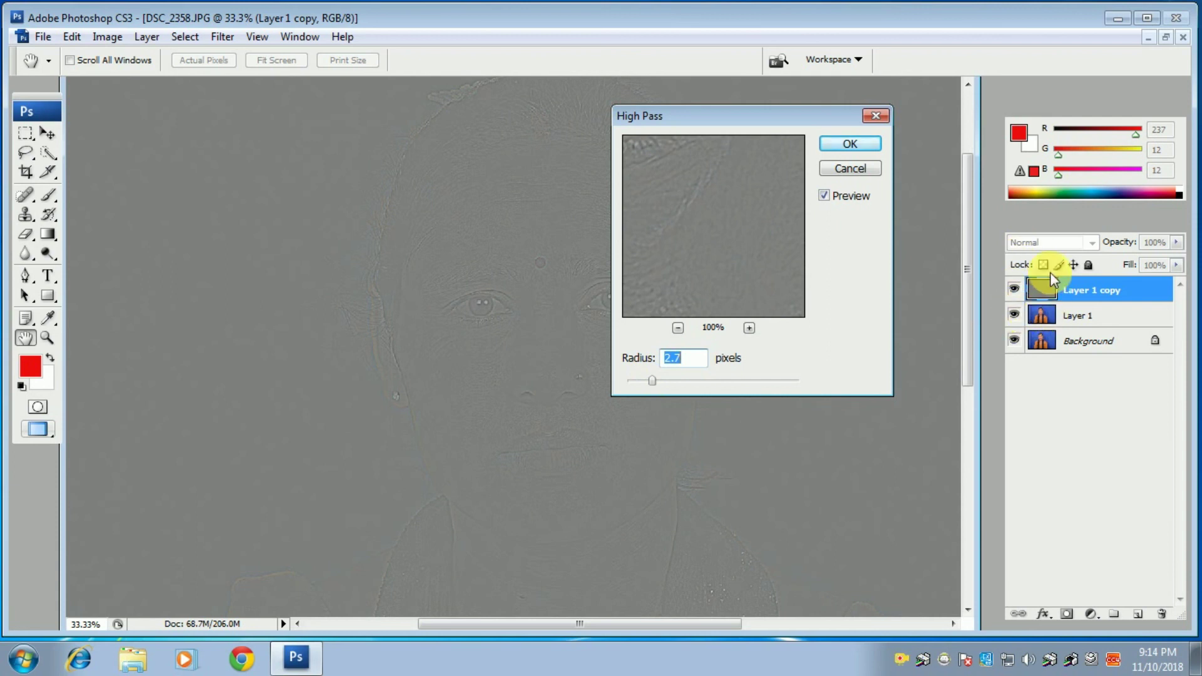
{"action": "left_click", "coordinate": [851, 145]}
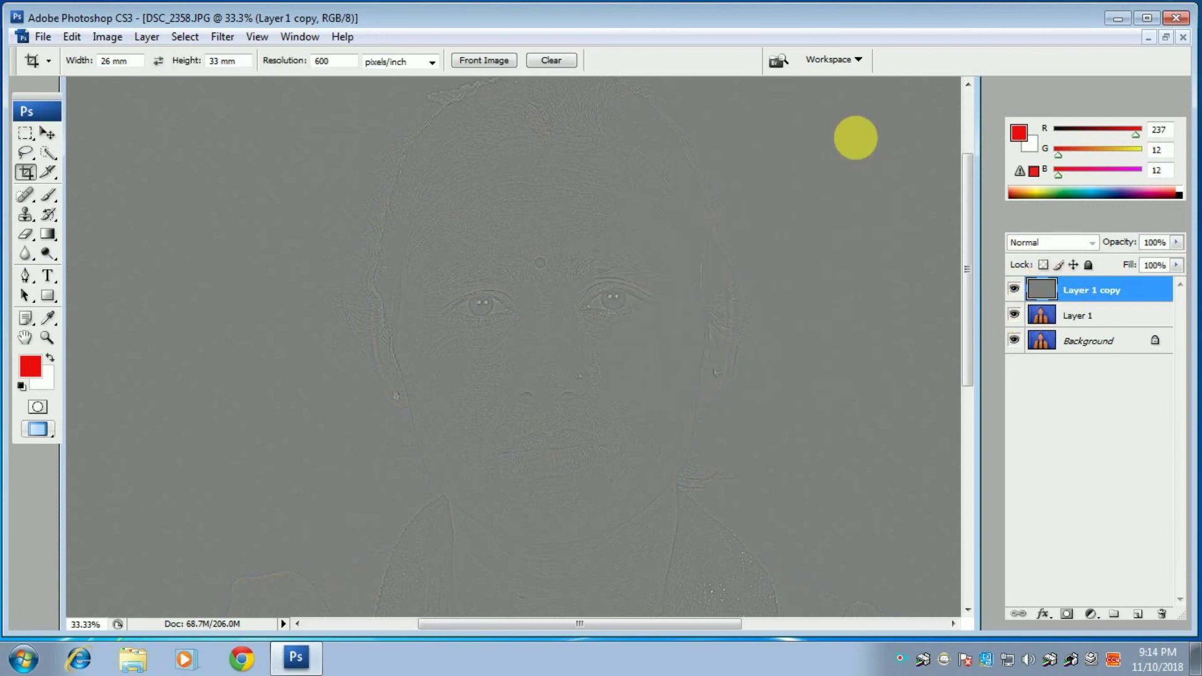
- Set Layer 1 copy to Vivid Light and give Layer 1 an inverted black layer mask
{"action": "left_click", "coordinate": [1058, 243]}
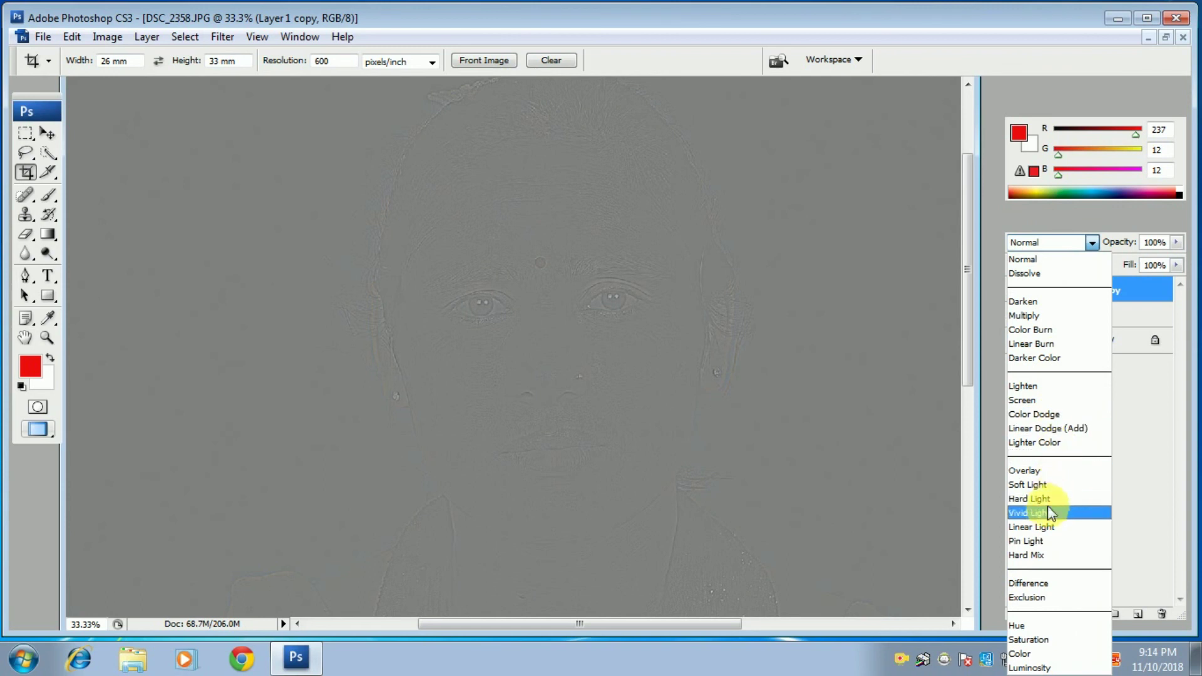
{"action": "left_click", "coordinate": [1052, 513]}
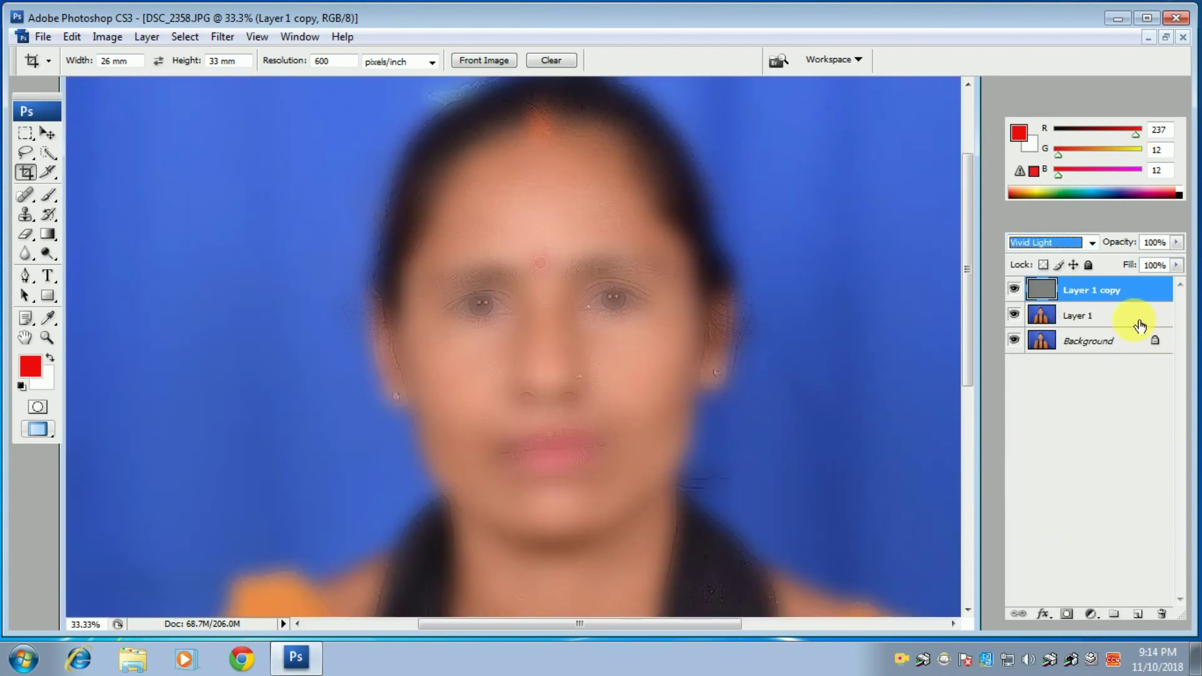
{"action": "left_click", "coordinate": [1120, 316]}
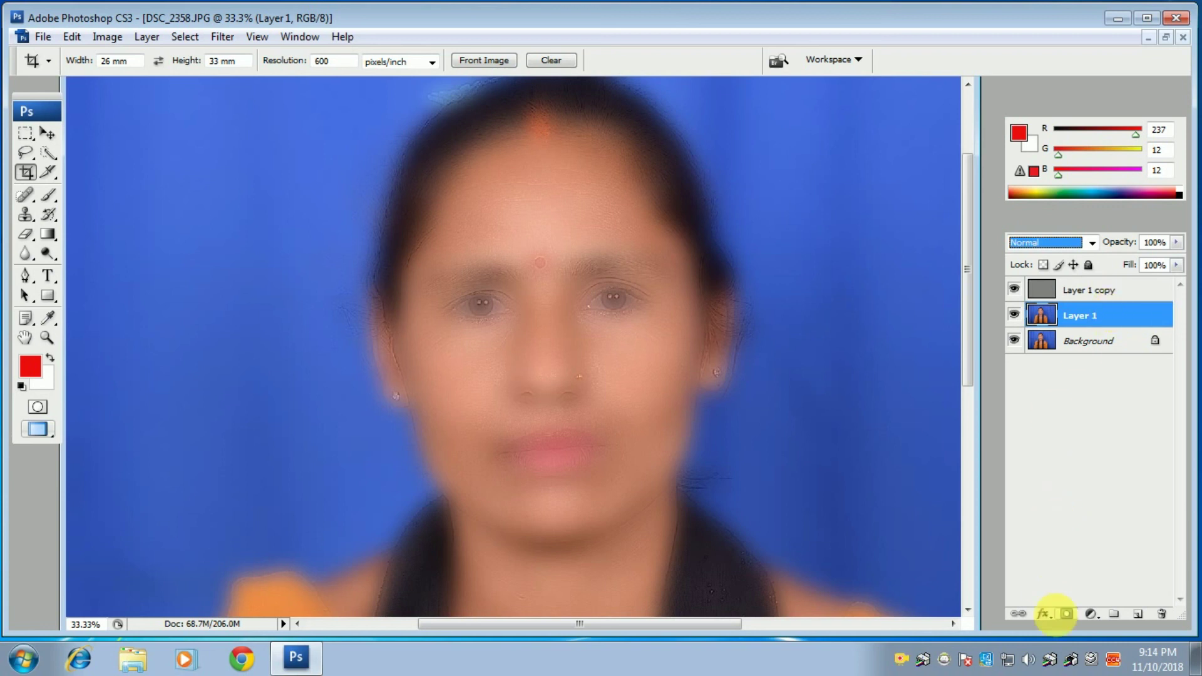
{"action": "left_click", "coordinate": [1068, 614]}
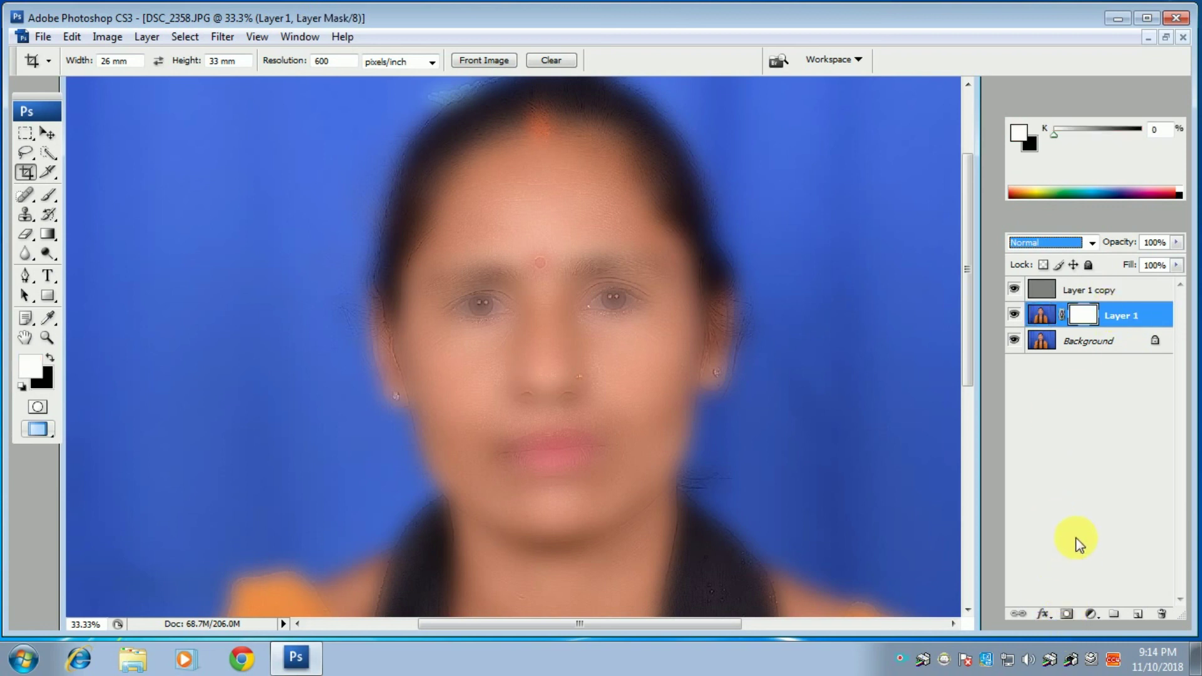
{"action": "key", "text": "ctrl+i"}
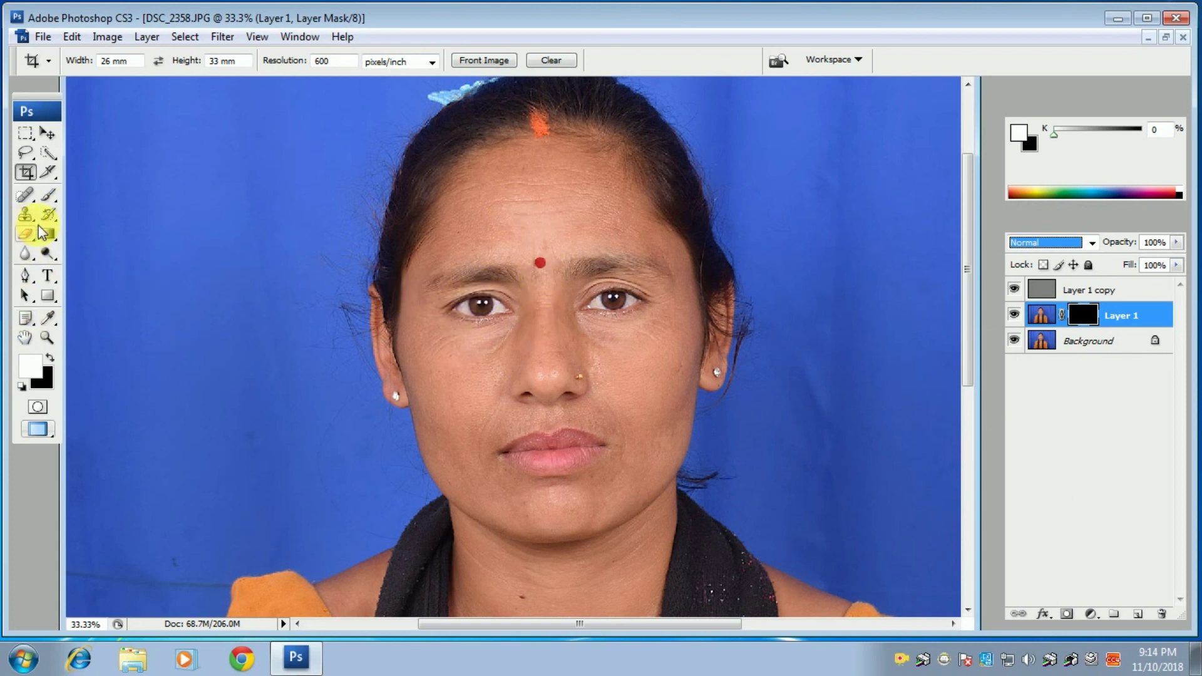
- Select the Brush tool and lower its opacity, then adjust its flow
{"action": "left_click", "coordinate": [46, 197]}
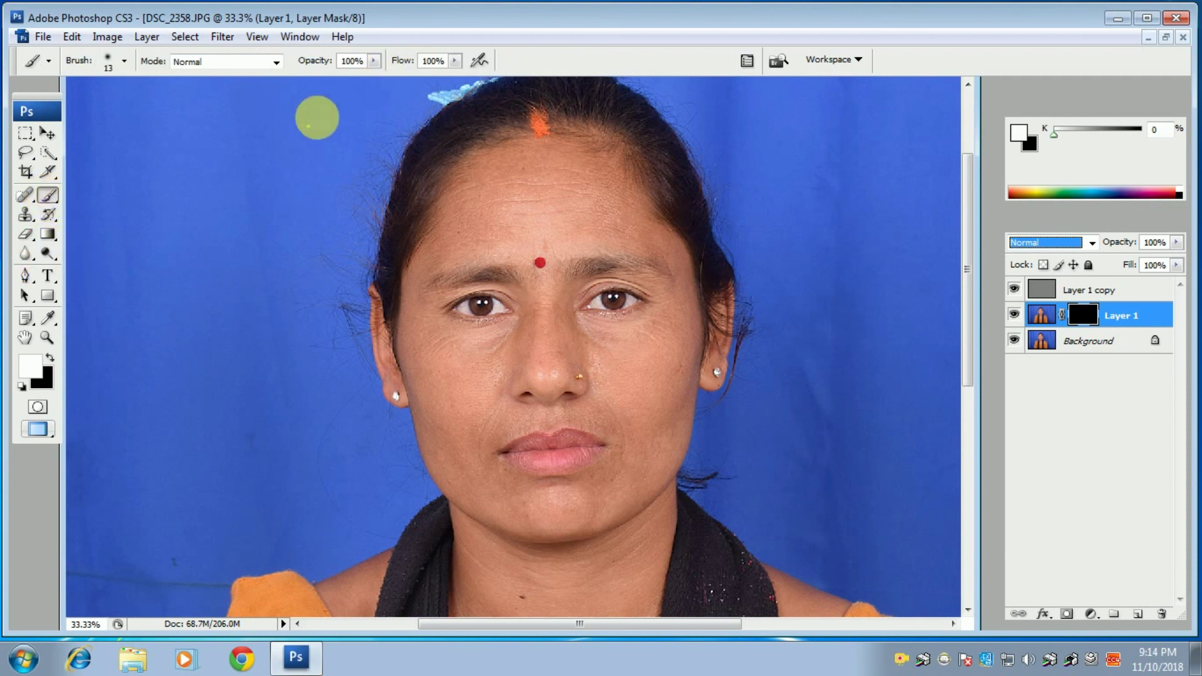
{"action": "left_click", "coordinate": [374, 60]}
{"action": "left_click", "coordinate": [338, 76]}
{"action": "left_click", "coordinate": [456, 60]}
- Set the brush to 81% opacity, 72% flow and a soft 89-pixel tip
{"action": "left_click", "coordinate": [429, 77]}
{"action": "left_click_drag", "start_coordinate": [381, 82], "coordinate": [391, 76]}
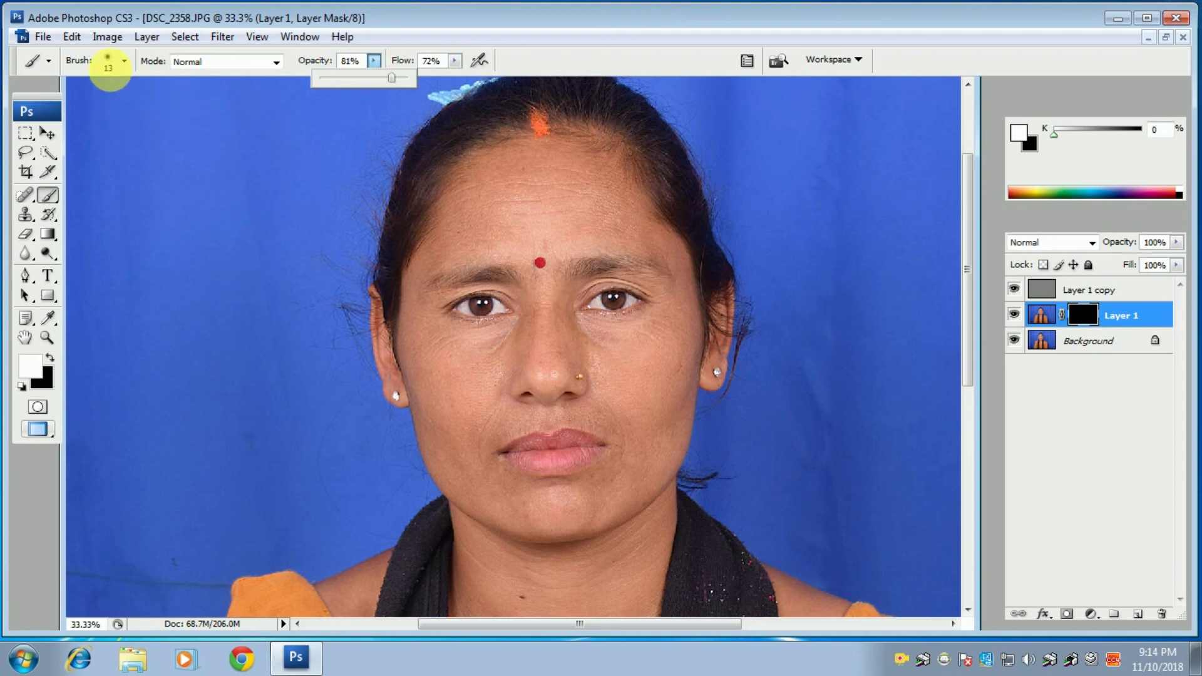
{"action": "left_click", "coordinate": [113, 63]}
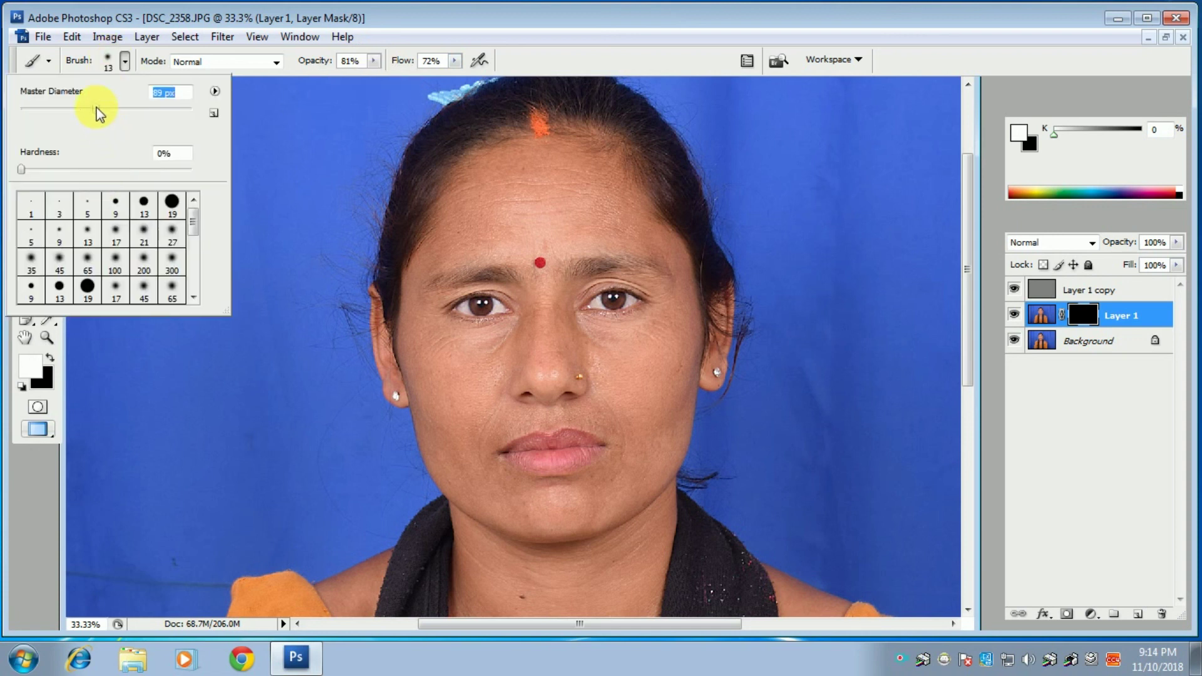
{"action": "key", "text": "Return"}
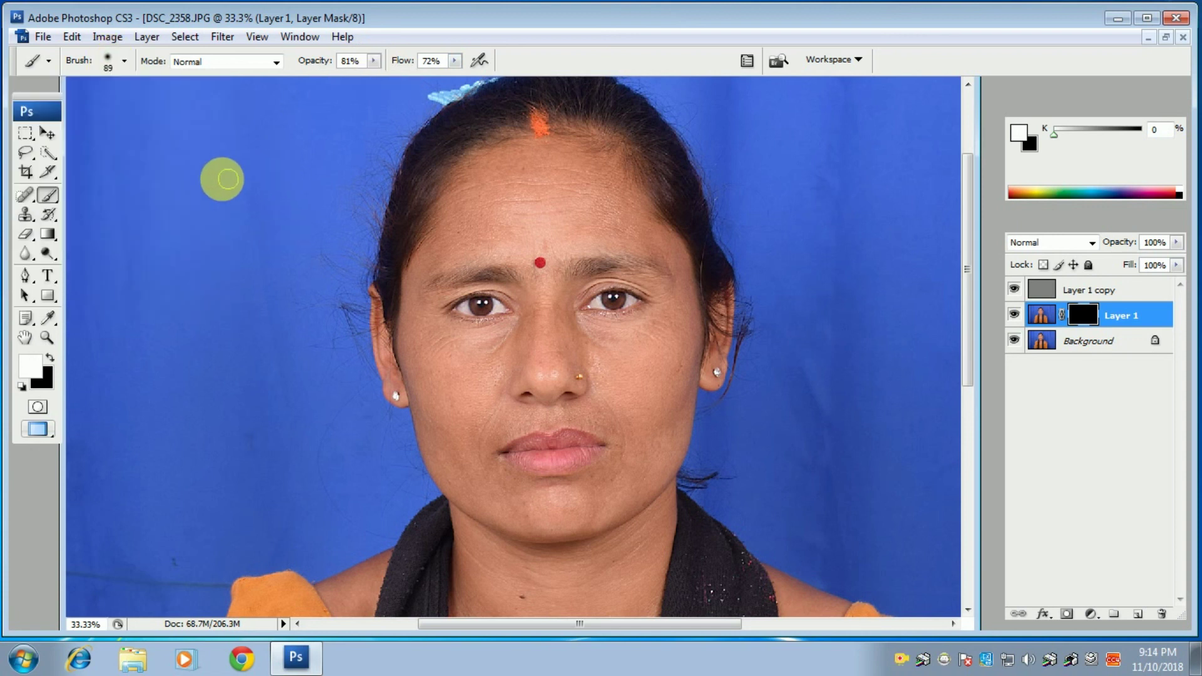
- Paint white on Layer 1's mask over the forehead and left cheek, using 150- and 100-pixel brushes
{"action": "left_click_drag", "start_coordinate": [464, 171], "coordinate": [502, 182]}
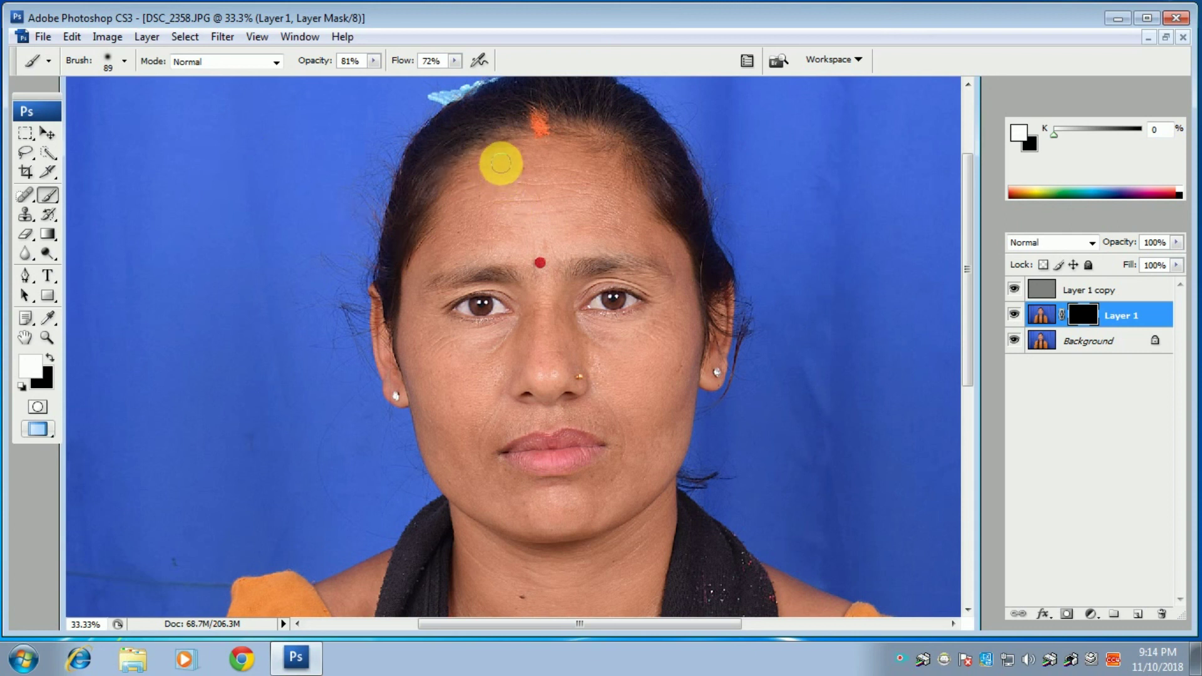
{"action": "key", "text": "bracketright"}
{"action": "key", "text": "bracketright"}
{"action": "key", "text": "bracketright"}
{"action": "left_click_drag", "start_coordinate": [501, 167], "coordinate": [515, 178]}
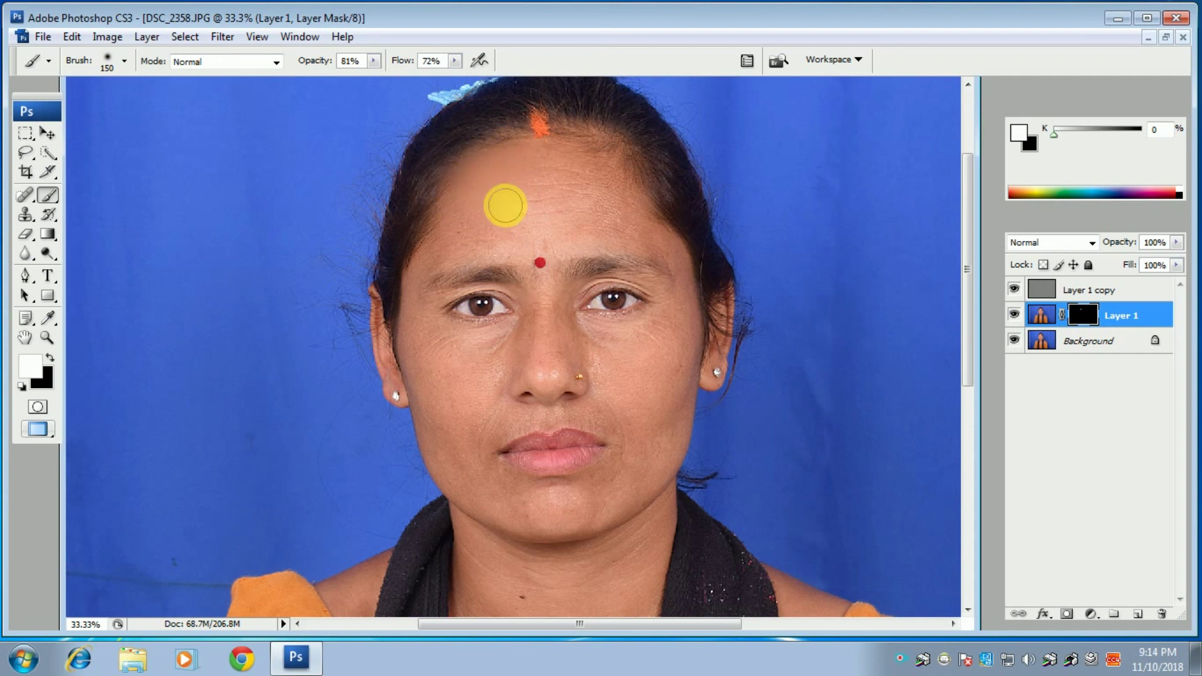
{"action": "mouse_move", "coordinate": [515, 178]}
{"action": "left_mouse_down"}
{"action": "mouse_move", "coordinate": [448, 236]}
{"action": "mouse_move", "coordinate": [508, 159]}
{"action": "mouse_move", "coordinate": [623, 193]}
{"action": "mouse_move", "coordinate": [623, 215]}
{"action": "mouse_move", "coordinate": [537, 212]}
{"action": "mouse_move", "coordinate": [483, 228]}
{"action": "mouse_move", "coordinate": [456, 194]}
{"action": "mouse_move", "coordinate": [418, 245]}
{"action": "mouse_move", "coordinate": [447, 244]}
{"action": "left_mouse_up"}
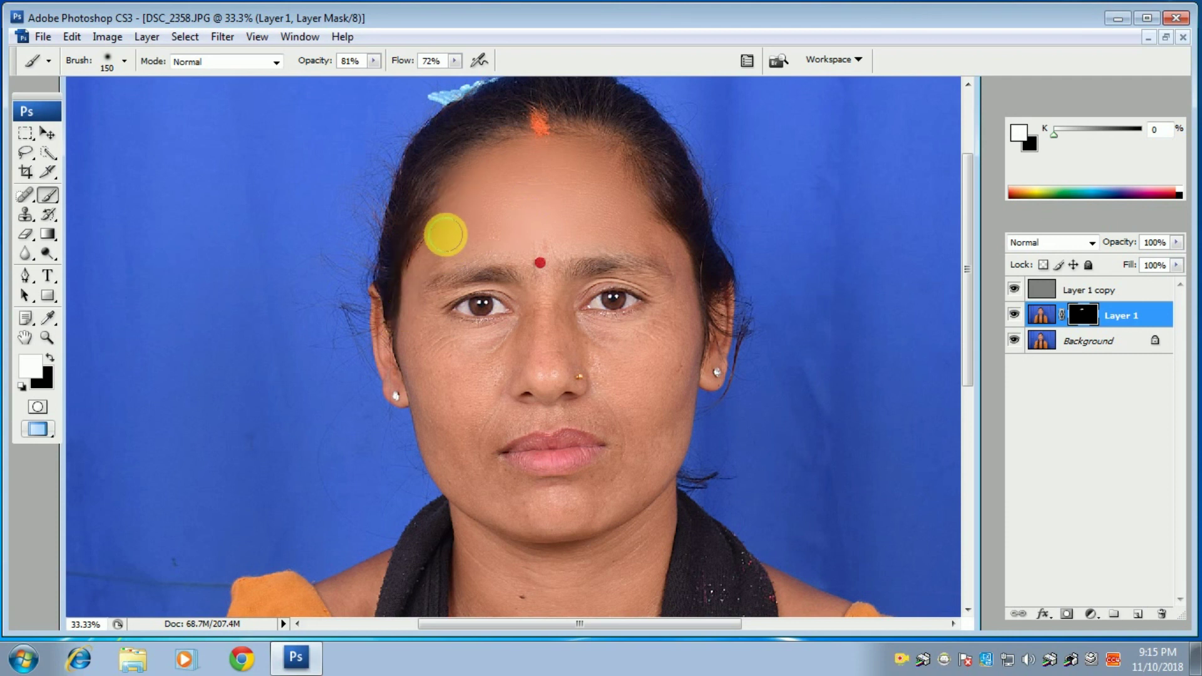
{"action": "key", "text": "bracketleft"}
{"action": "key", "text": "bracketleft"}
{"action": "left_click_drag", "start_coordinate": [438, 249], "coordinate": [411, 268]}
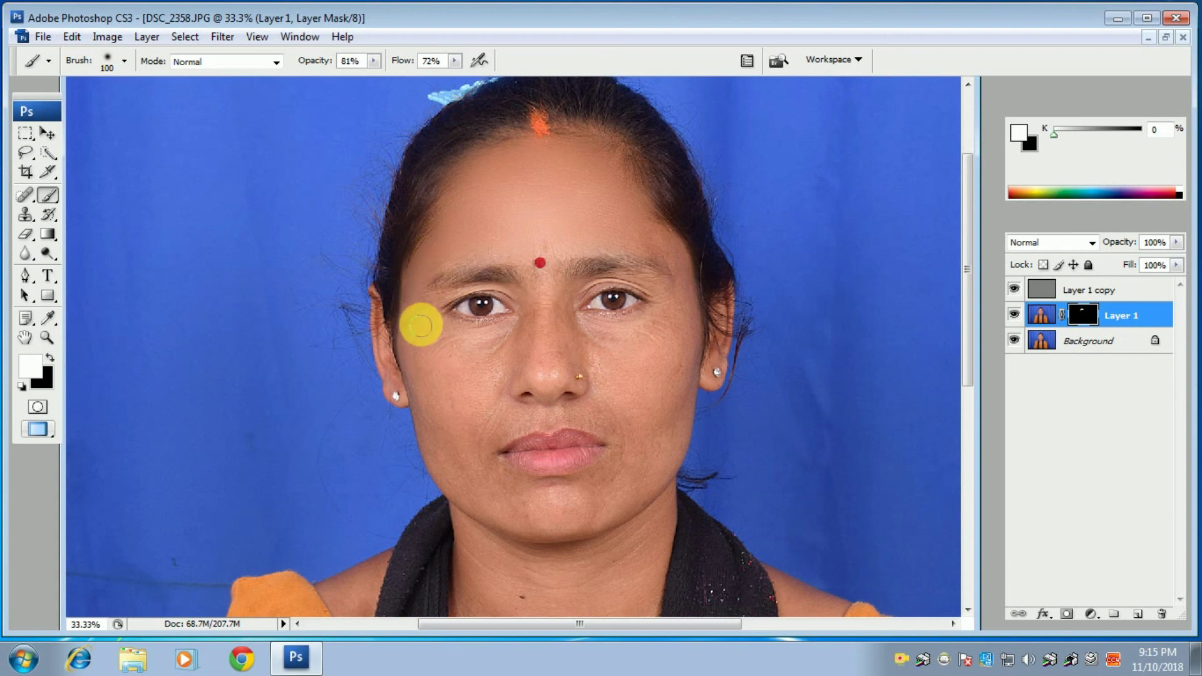
{"action": "mouse_move", "coordinate": [408, 307]}
{"action": "left_mouse_down"}
{"action": "mouse_move", "coordinate": [423, 326]}
{"action": "mouse_move", "coordinate": [430, 316]}
{"action": "left_mouse_up"}
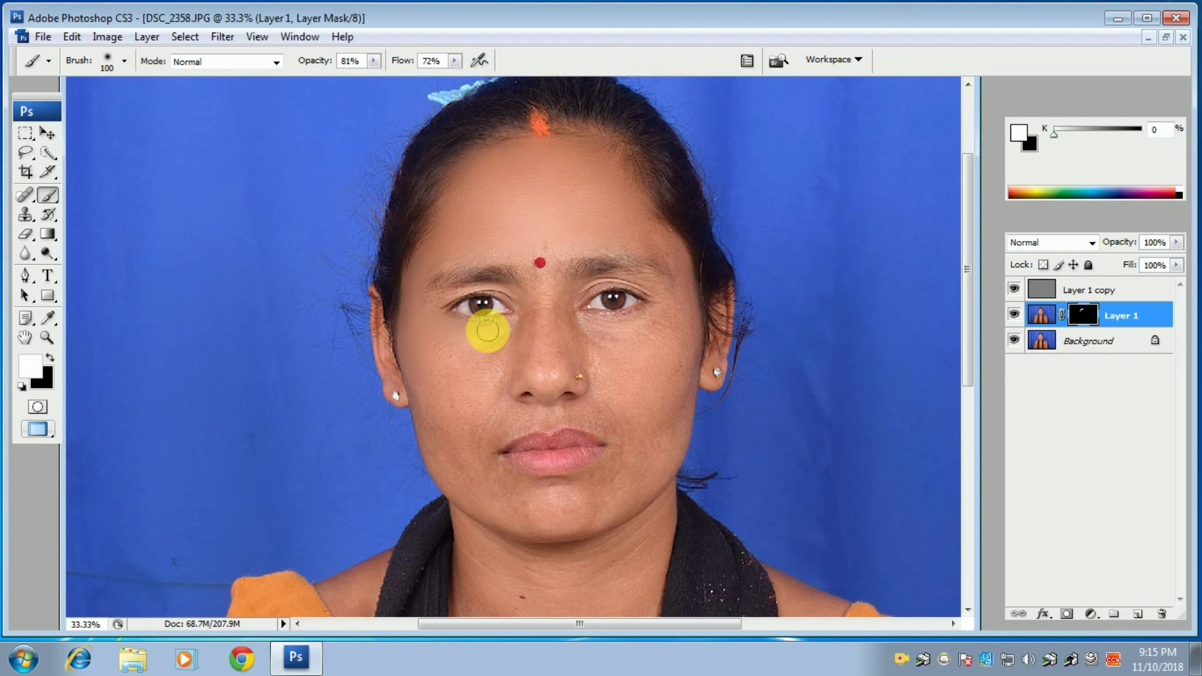
{"action": "left_click_drag", "start_coordinate": [497, 338], "coordinate": [496, 352]}
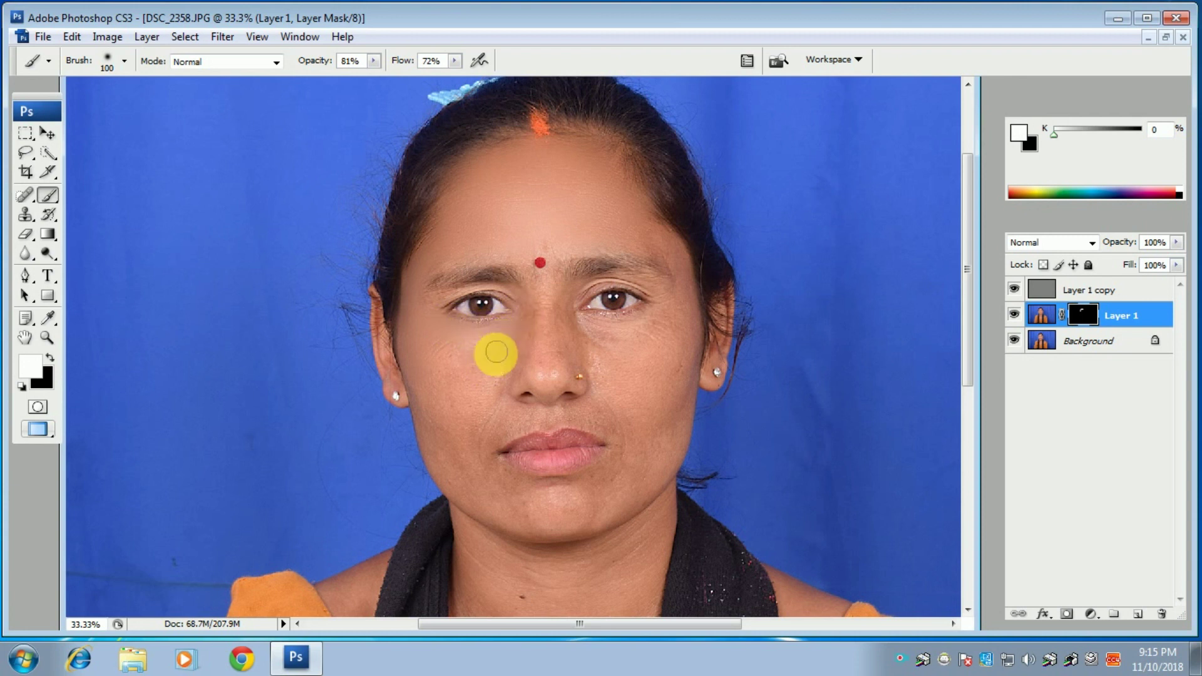
- Dab the left cheek and raise the brush opacity to 93%
{"action": "left_click", "coordinate": [501, 360]}
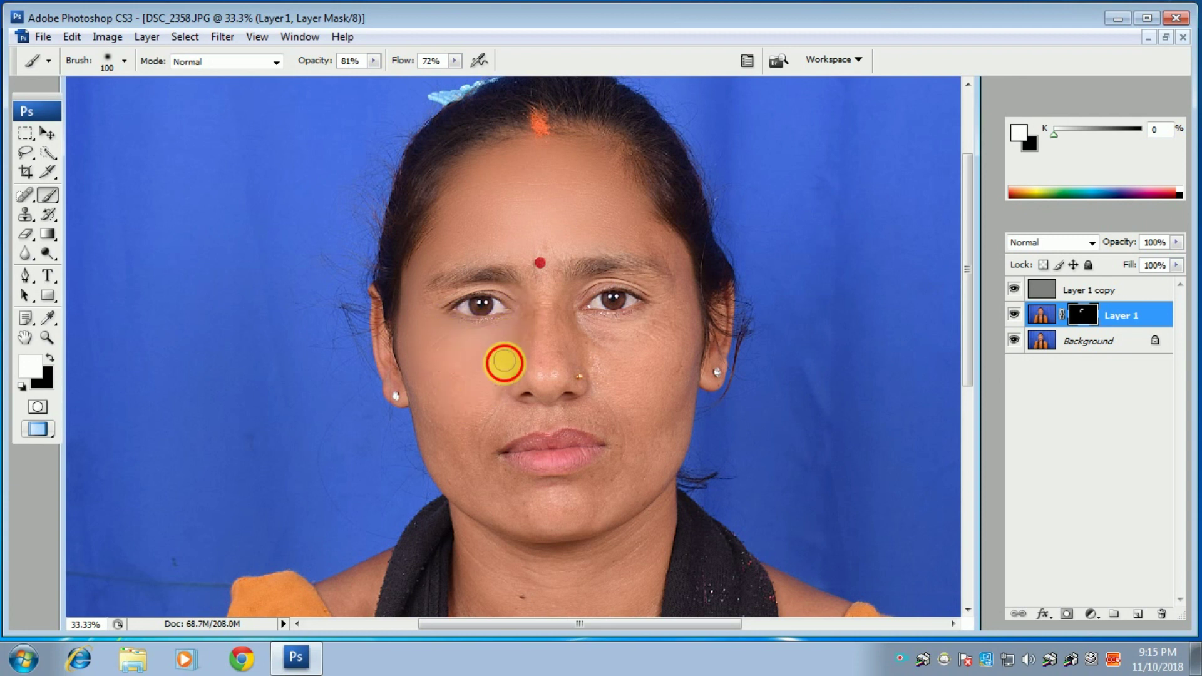
{"action": "left_click", "coordinate": [374, 61]}
{"action": "left_click_drag", "start_coordinate": [374, 78], "coordinate": [385, 77]}
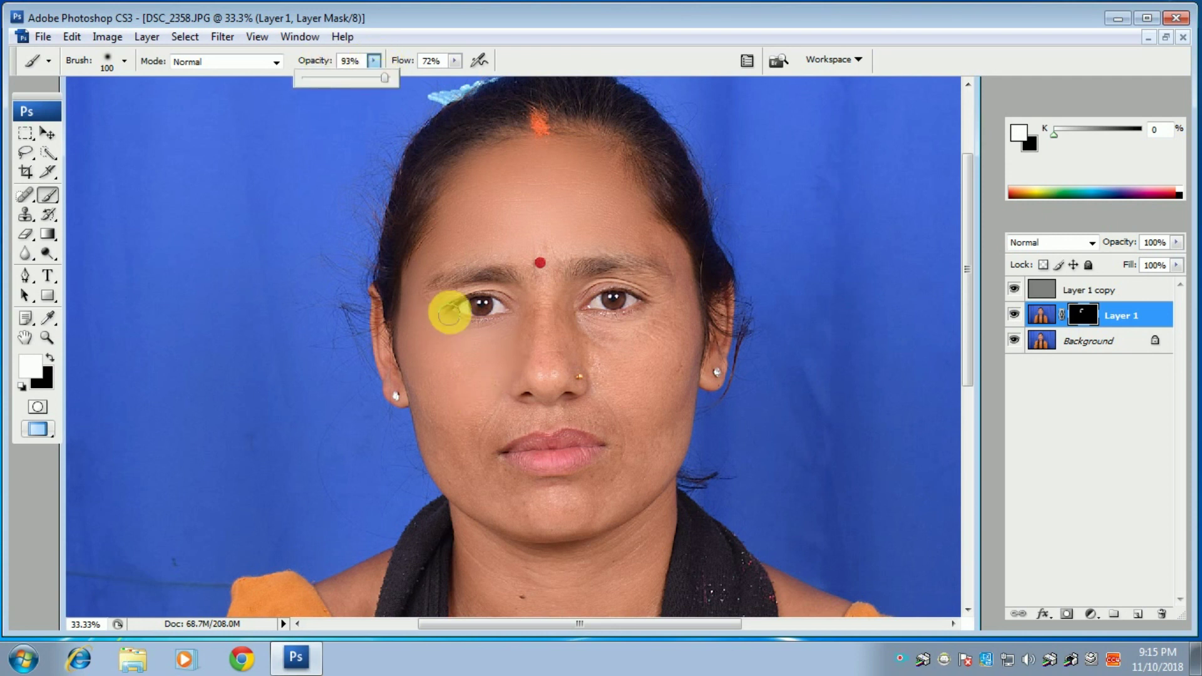
{"action": "left_click", "coordinate": [419, 351]}
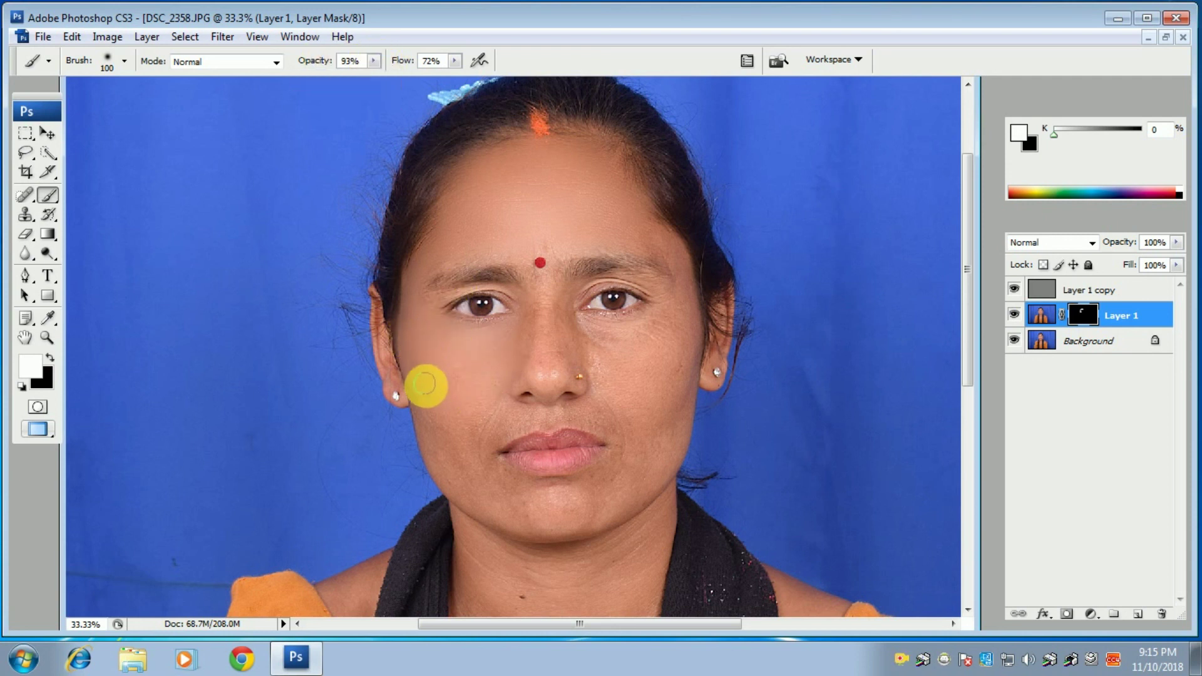
- Paint smoothing over the lower cheek, jaw, chin, right cheek, nose and between the brows
{"action": "left_click_drag", "start_coordinate": [398, 428], "coordinate": [403, 383]}
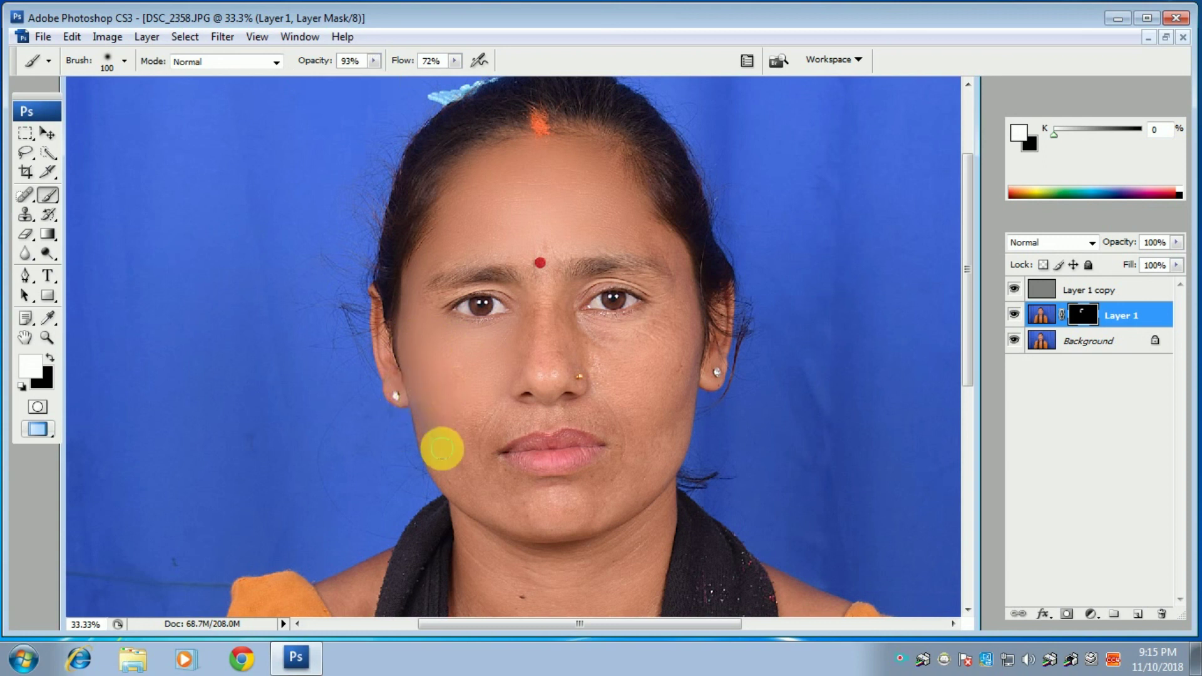
{"action": "left_click_drag", "start_coordinate": [457, 438], "coordinate": [483, 397]}
{"action": "mouse_move", "coordinate": [462, 459]}
{"action": "left_mouse_down"}
{"action": "mouse_move", "coordinate": [427, 425]}
{"action": "mouse_move", "coordinate": [436, 445]}
{"action": "left_mouse_up"}
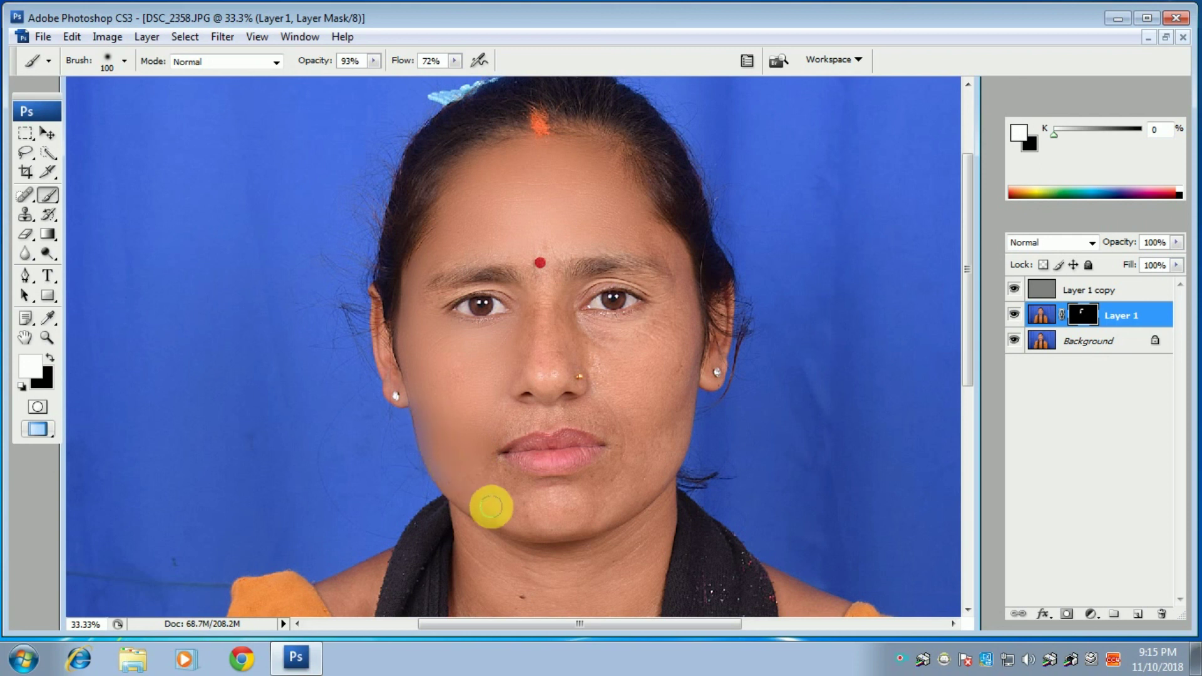
{"action": "mouse_move", "coordinate": [482, 460]}
{"action": "left_mouse_down"}
{"action": "mouse_move", "coordinate": [510, 491]}
{"action": "mouse_move", "coordinate": [499, 492]}
{"action": "mouse_move", "coordinate": [589, 497]}
{"action": "mouse_move", "coordinate": [620, 477]}
{"action": "left_mouse_up"}
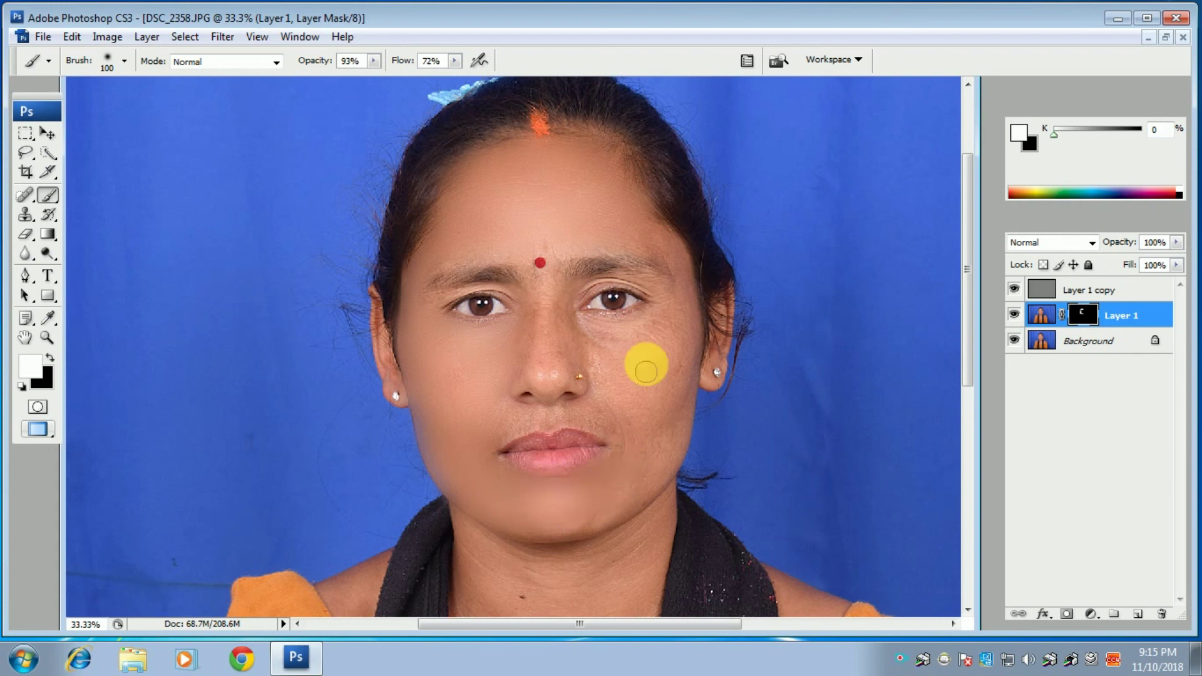
{"action": "left_click_drag", "start_coordinate": [657, 330], "coordinate": [662, 335]}
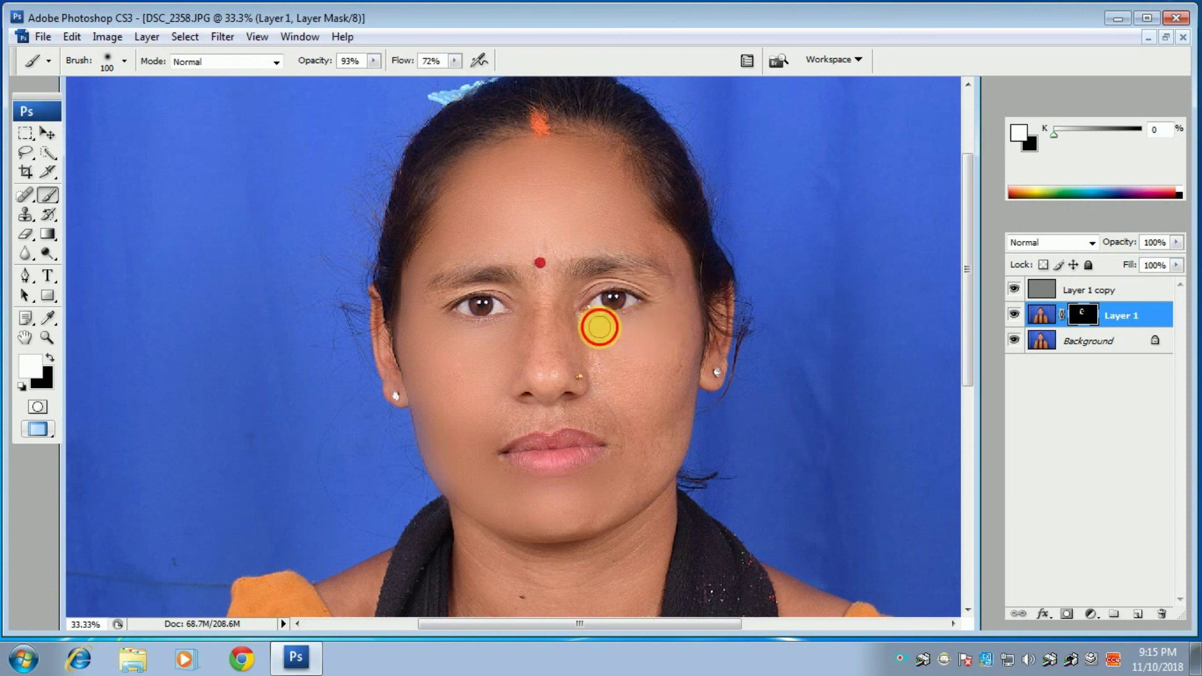
{"action": "mouse_move", "coordinate": [584, 334]}
{"action": "left_mouse_down"}
{"action": "mouse_move", "coordinate": [600, 383]}
{"action": "mouse_move", "coordinate": [687, 362]}
{"action": "mouse_move", "coordinate": [638, 451]}
{"action": "mouse_move", "coordinate": [635, 439]}
{"action": "mouse_move", "coordinate": [664, 442]}
{"action": "mouse_move", "coordinate": [641, 483]}
{"action": "mouse_move", "coordinate": [592, 523]}
{"action": "mouse_move", "coordinate": [617, 421]}
{"action": "mouse_move", "coordinate": [529, 430]}
{"action": "mouse_move", "coordinate": [501, 407]}
{"action": "mouse_move", "coordinate": [628, 434]}
{"action": "mouse_move", "coordinate": [561, 403]}
{"action": "mouse_move", "coordinate": [618, 431]}
{"action": "mouse_move", "coordinate": [595, 485]}
{"action": "mouse_move", "coordinate": [617, 421]}
{"action": "mouse_move", "coordinate": [529, 309]}
{"action": "mouse_move", "coordinate": [548, 231]}
{"action": "left_mouse_up"}
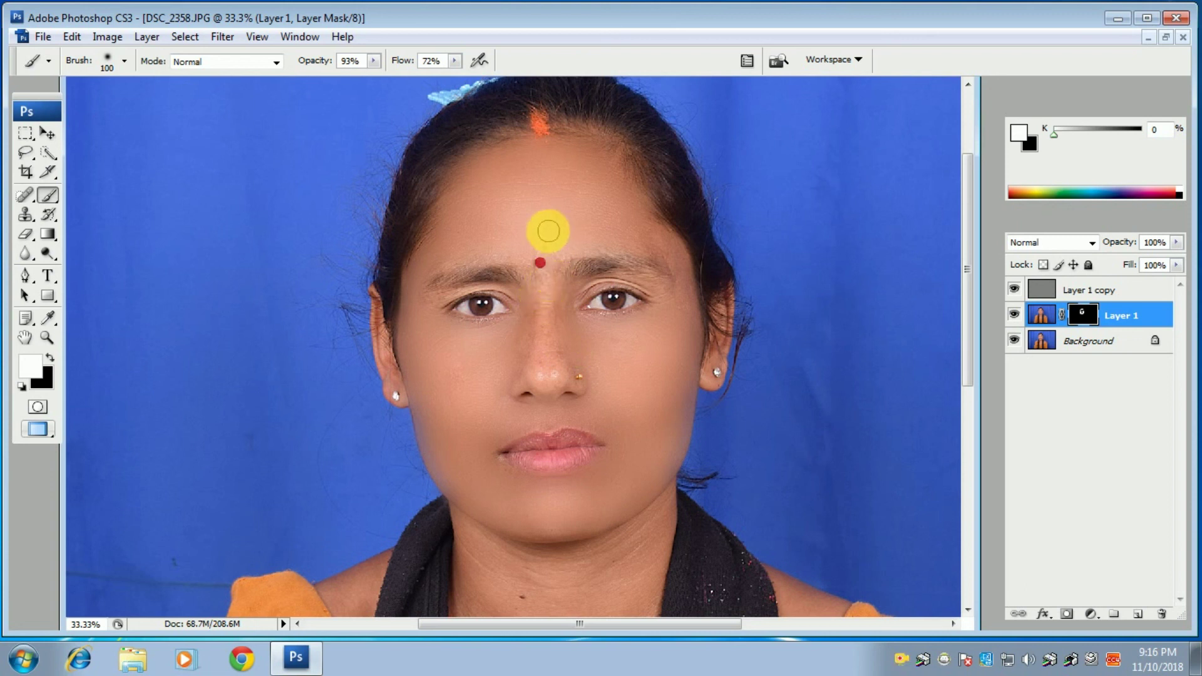
{"action": "mouse_move", "coordinate": [544, 283]}
{"action": "left_mouse_down"}
{"action": "mouse_move", "coordinate": [542, 357]}
{"action": "mouse_move", "coordinate": [559, 351]}
{"action": "mouse_move", "coordinate": [521, 347]}
{"action": "mouse_move", "coordinate": [543, 368]}
{"action": "mouse_move", "coordinate": [496, 384]}
{"action": "mouse_move", "coordinate": [590, 348]}
{"action": "mouse_move", "coordinate": [644, 250]}
{"action": "left_mouse_up"}
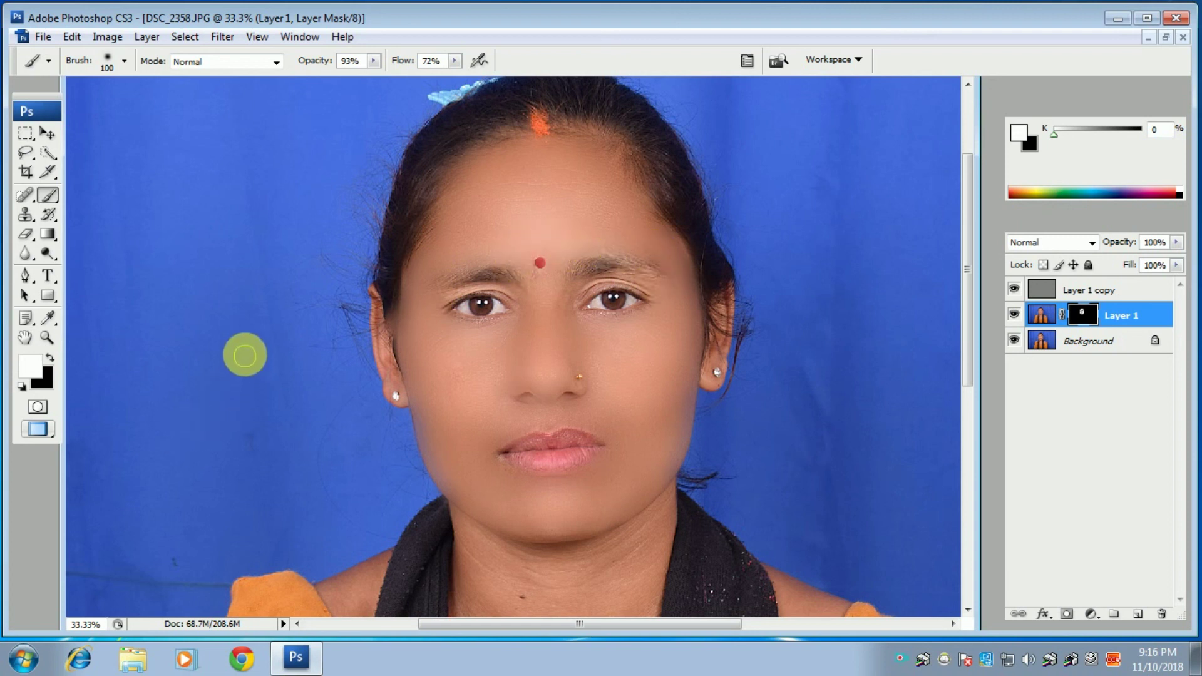
- Zoom to 66.7% and set a 60-pixel brush at 61% opacity for the eye area
{"action": "key", "text": "ctrl+plus"}
{"action": "key", "text": "ctrl+plus"}
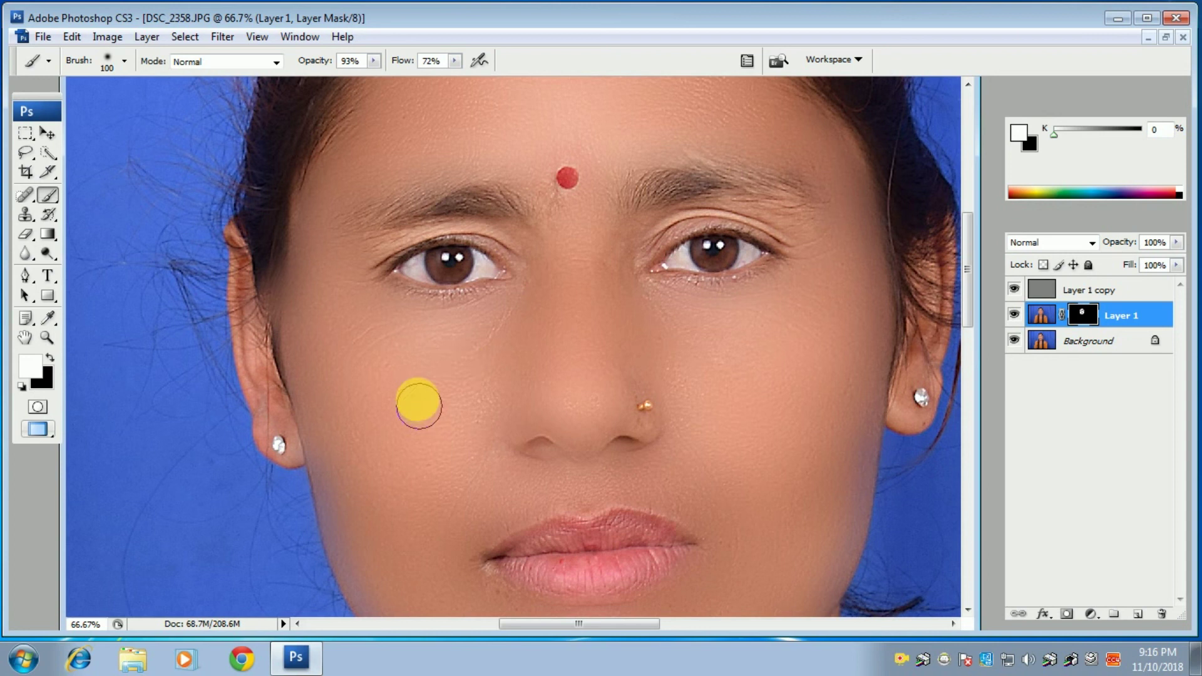
{"action": "key", "text": "bracketleft"}
{"action": "key", "text": "bracketleft"}
{"action": "key", "text": "bracketleft"}
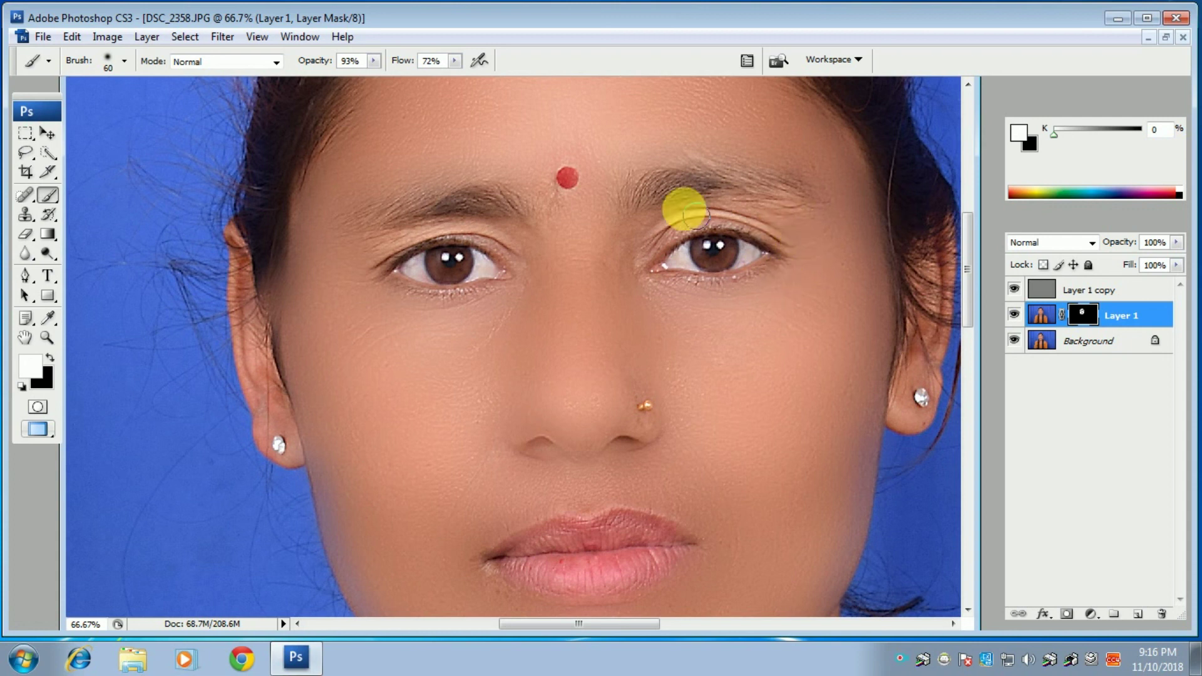
{"action": "left_click_drag", "start_coordinate": [350, 75], "coordinate": [344, 77]}
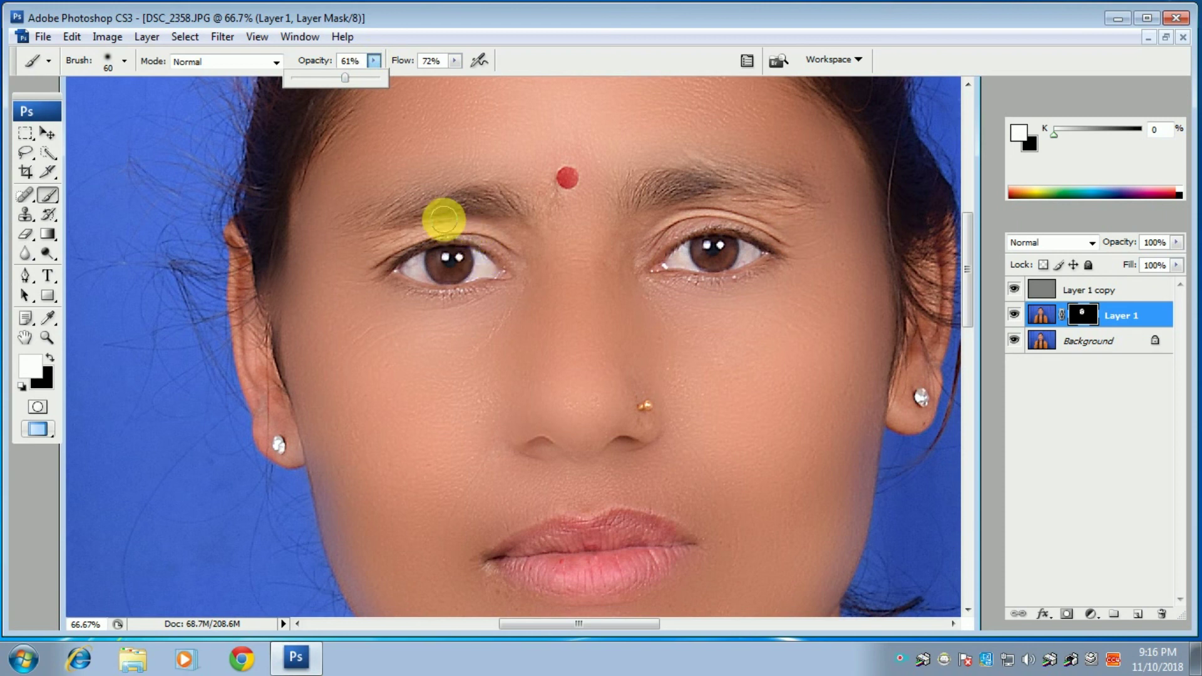
{"action": "left_click", "coordinate": [444, 219]}
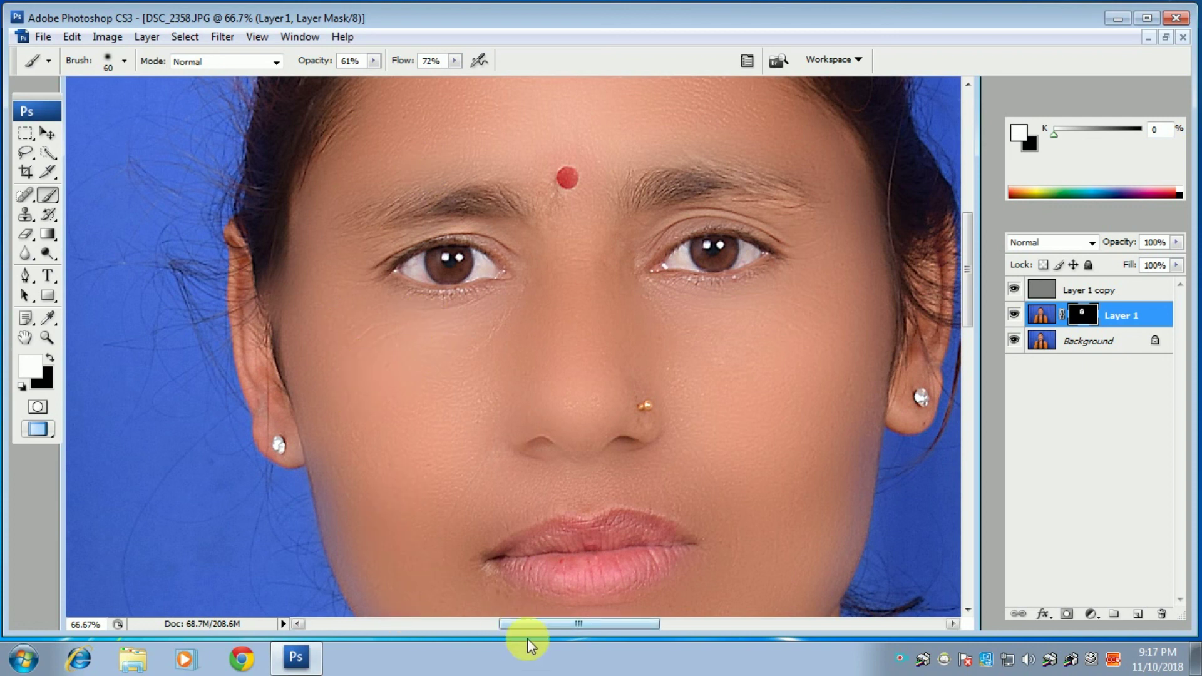
- Smooth the lip corners, jawline and neck on the mask, enlarging the brush to 100 pixels
{"action": "scroll", "coordinate": [491, 417], "scroll_direction": "down", "scroll_amount": 3}
{"action": "scroll", "coordinate": [526, 425], "scroll_direction": "down", "scroll_amount": 3}
{"action": "mouse_move", "coordinate": [484, 320]}
{"action": "left_mouse_down"}
{"action": "mouse_move", "coordinate": [501, 365]}
{"action": "mouse_move", "coordinate": [534, 397]}
{"action": "left_mouse_up"}
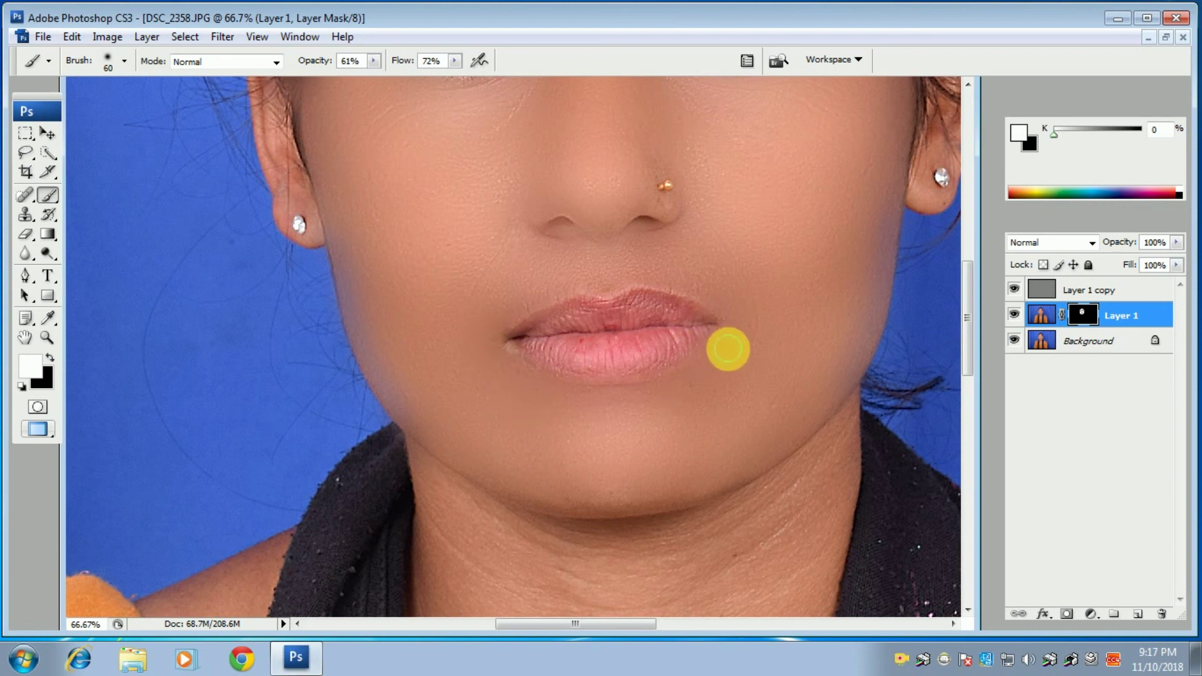
{"action": "scroll", "coordinate": [612, 415], "scroll_direction": "down", "scroll_amount": 5}
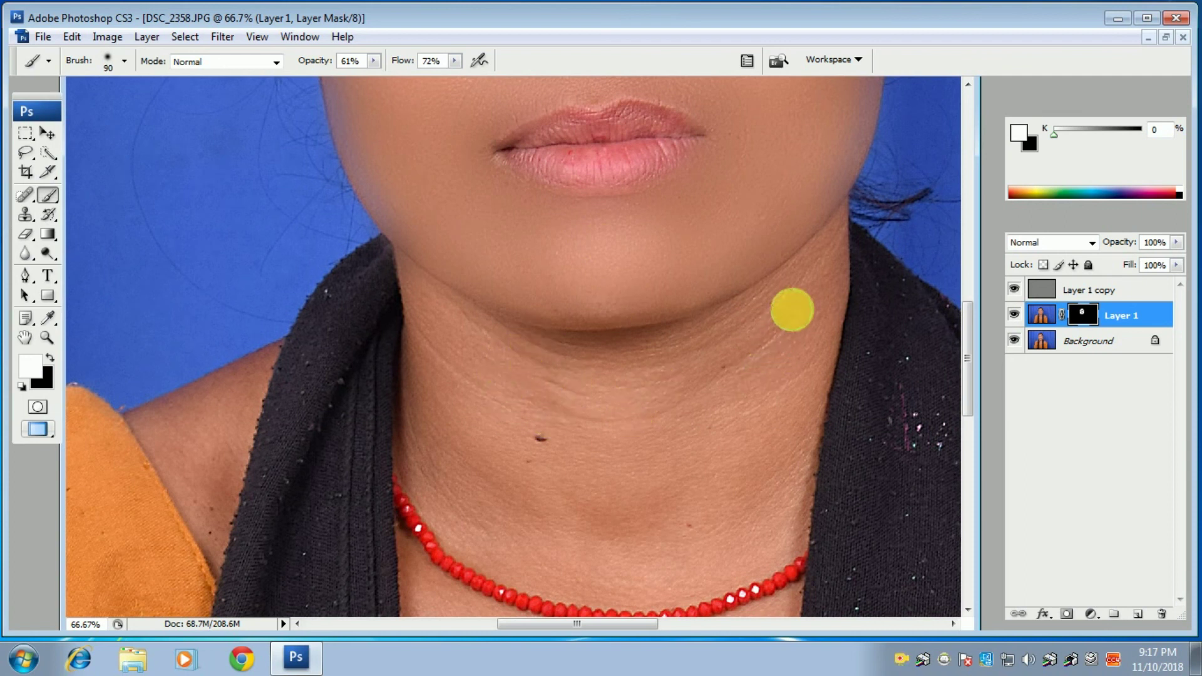
{"action": "key", "text": "bracketright"}
{"action": "key", "text": "bracketright"}
{"action": "key", "text": "bracketright"}
{"action": "left_click_drag", "start_coordinate": [808, 265], "coordinate": [831, 241]}
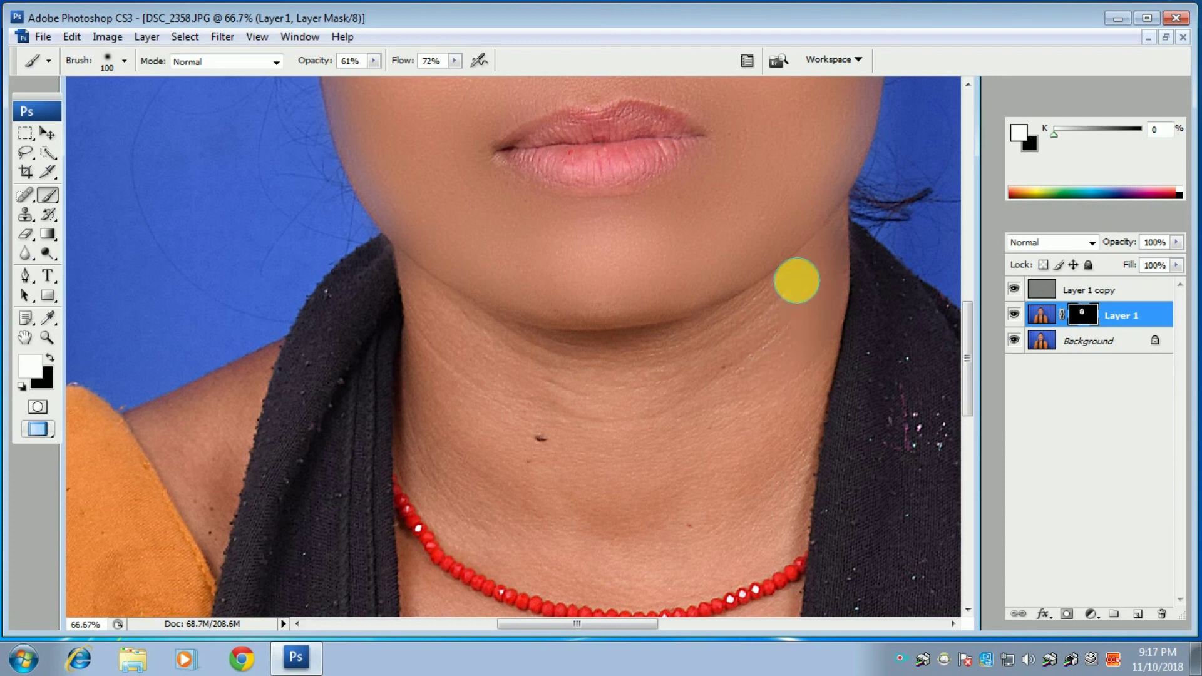
{"action": "mouse_move", "coordinate": [802, 335]}
{"action": "left_mouse_down"}
{"action": "mouse_move", "coordinate": [792, 464]}
{"action": "mouse_move", "coordinate": [732, 483]}
{"action": "mouse_move", "coordinate": [722, 388]}
{"action": "mouse_move", "coordinate": [734, 341]}
{"action": "left_mouse_up"}
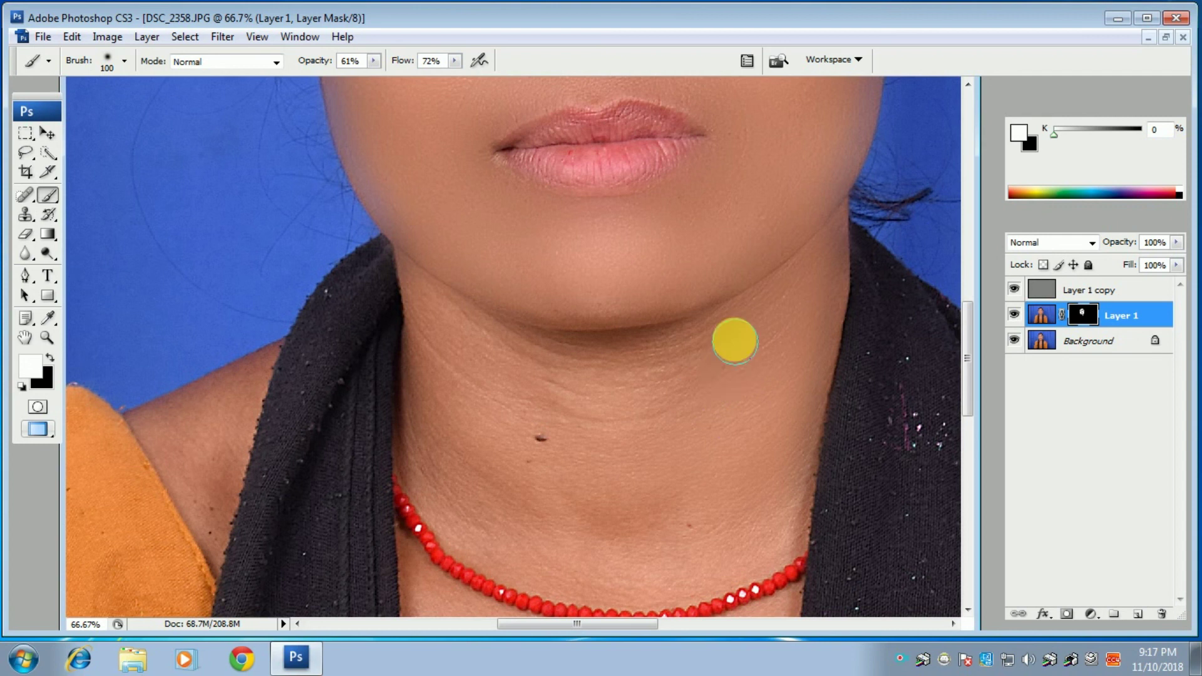
{"action": "mouse_move", "coordinate": [622, 355]}
{"action": "left_mouse_down"}
{"action": "mouse_move", "coordinate": [472, 281]}
{"action": "mouse_move", "coordinate": [434, 311]}
{"action": "mouse_move", "coordinate": [410, 271]}
{"action": "mouse_move", "coordinate": [433, 355]}
{"action": "mouse_move", "coordinate": [432, 432]}
{"action": "mouse_move", "coordinate": [463, 333]}
{"action": "mouse_move", "coordinate": [552, 384]}
{"action": "mouse_move", "coordinate": [553, 429]}
{"action": "left_mouse_up"}
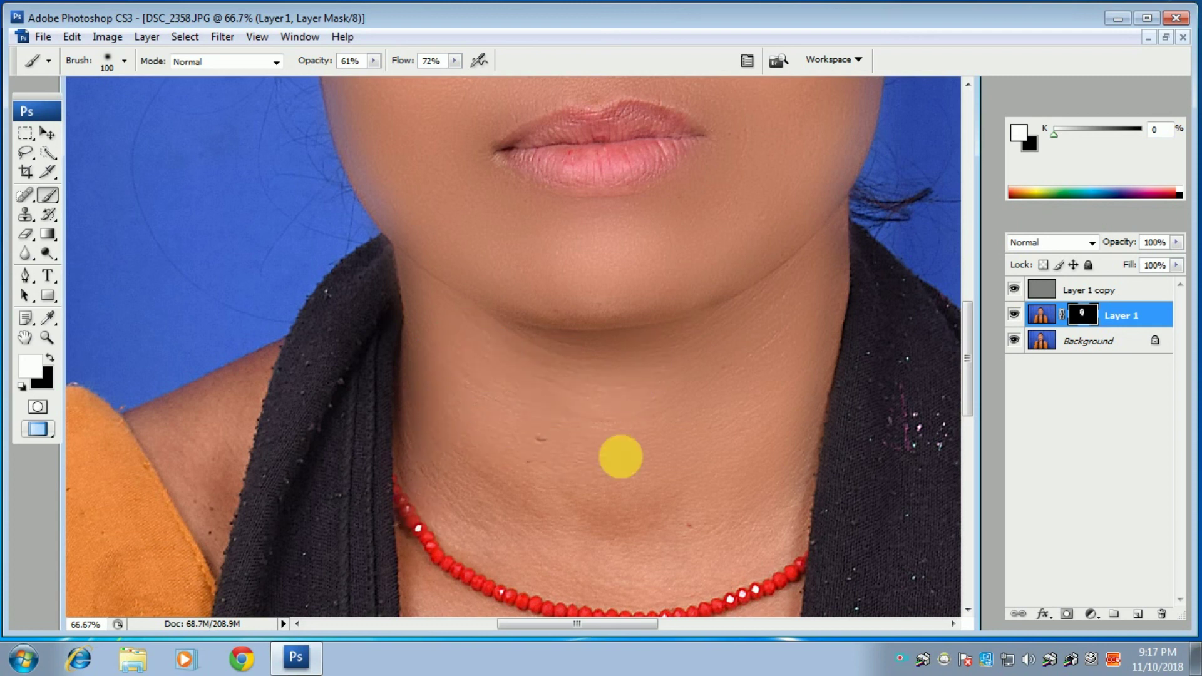
{"action": "mouse_move", "coordinate": [644, 348]}
{"action": "left_mouse_down"}
{"action": "mouse_move", "coordinate": [678, 358]}
{"action": "mouse_move", "coordinate": [539, 308]}
{"action": "left_mouse_up"}
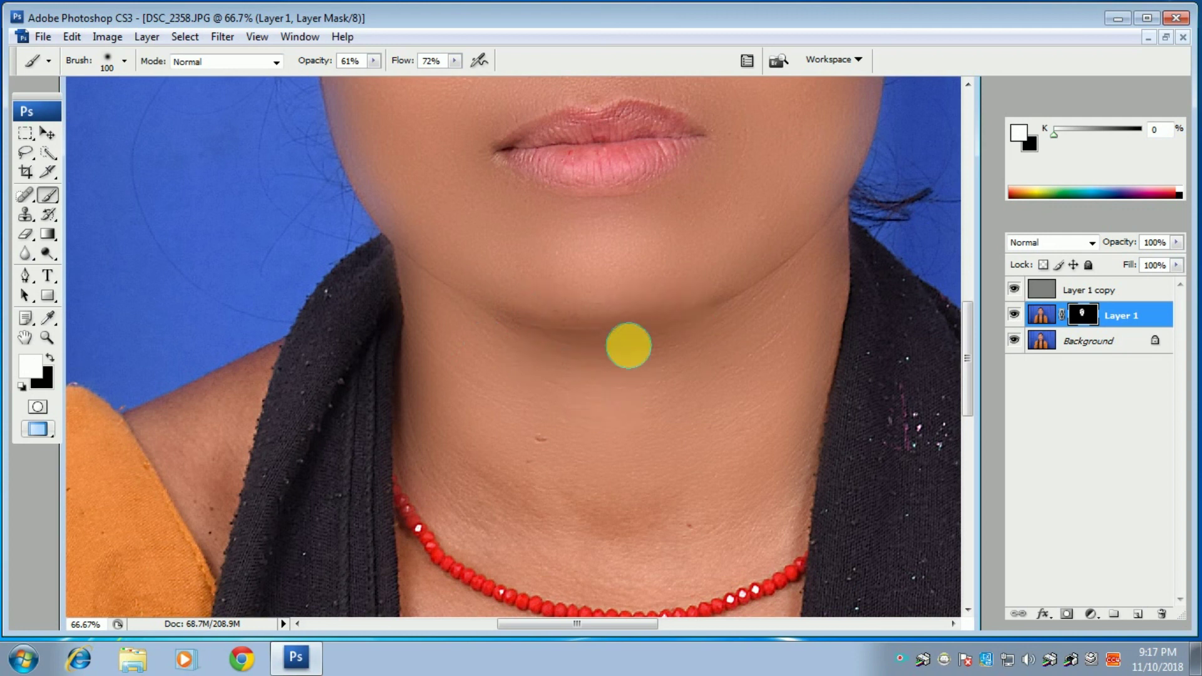
{"action": "left_click_drag", "start_coordinate": [637, 333], "coordinate": [611, 167]}
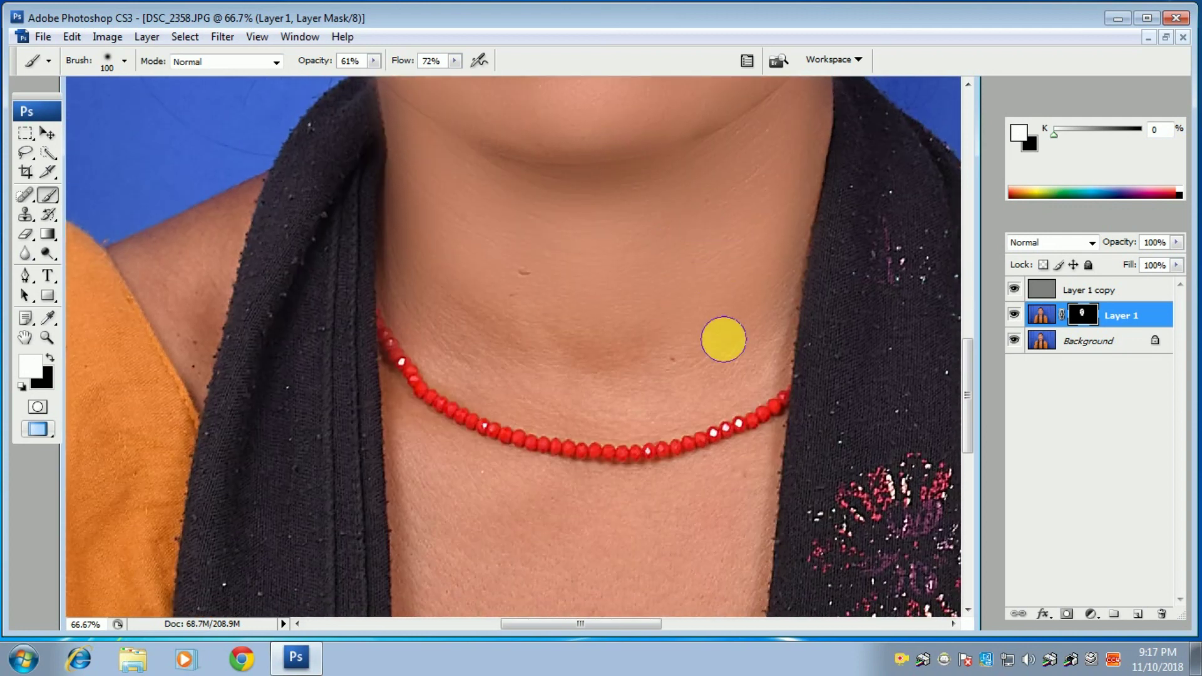
- Paint the Layer 1 mask over the neck hollow, lower neck and both shoulders beside the scarf
{"action": "mouse_move", "coordinate": [652, 383]}
{"action": "left_mouse_down"}
{"action": "mouse_move", "coordinate": [627, 347]}
{"action": "mouse_move", "coordinate": [545, 354]}
{"action": "mouse_move", "coordinate": [487, 343]}
{"action": "mouse_move", "coordinate": [389, 268]}
{"action": "mouse_move", "coordinate": [435, 325]}
{"action": "mouse_move", "coordinate": [456, 389]}
{"action": "mouse_move", "coordinate": [494, 368]}
{"action": "mouse_move", "coordinate": [523, 402]}
{"action": "mouse_move", "coordinate": [614, 426]}
{"action": "mouse_move", "coordinate": [499, 405]}
{"action": "mouse_move", "coordinate": [492, 431]}
{"action": "mouse_move", "coordinate": [403, 276]}
{"action": "mouse_move", "coordinate": [432, 438]}
{"action": "mouse_move", "coordinate": [463, 394]}
{"action": "mouse_move", "coordinate": [432, 335]}
{"action": "mouse_move", "coordinate": [488, 325]}
{"action": "mouse_move", "coordinate": [707, 358]}
{"action": "mouse_move", "coordinate": [743, 333]}
{"action": "mouse_move", "coordinate": [749, 394]}
{"action": "mouse_move", "coordinate": [682, 351]}
{"action": "mouse_move", "coordinate": [458, 396]}
{"action": "mouse_move", "coordinate": [429, 457]}
{"action": "mouse_move", "coordinate": [443, 572]}
{"action": "mouse_move", "coordinate": [544, 499]}
{"action": "mouse_move", "coordinate": [487, 478]}
{"action": "mouse_move", "coordinate": [652, 346]}
{"action": "mouse_move", "coordinate": [620, 452]}
{"action": "mouse_move", "coordinate": [674, 373]}
{"action": "mouse_move", "coordinate": [675, 501]}
{"action": "mouse_move", "coordinate": [657, 450]}
{"action": "left_mouse_up"}
{"action": "scroll", "coordinate": [551, 438], "scroll_direction": "down", "scroll_amount": 5}
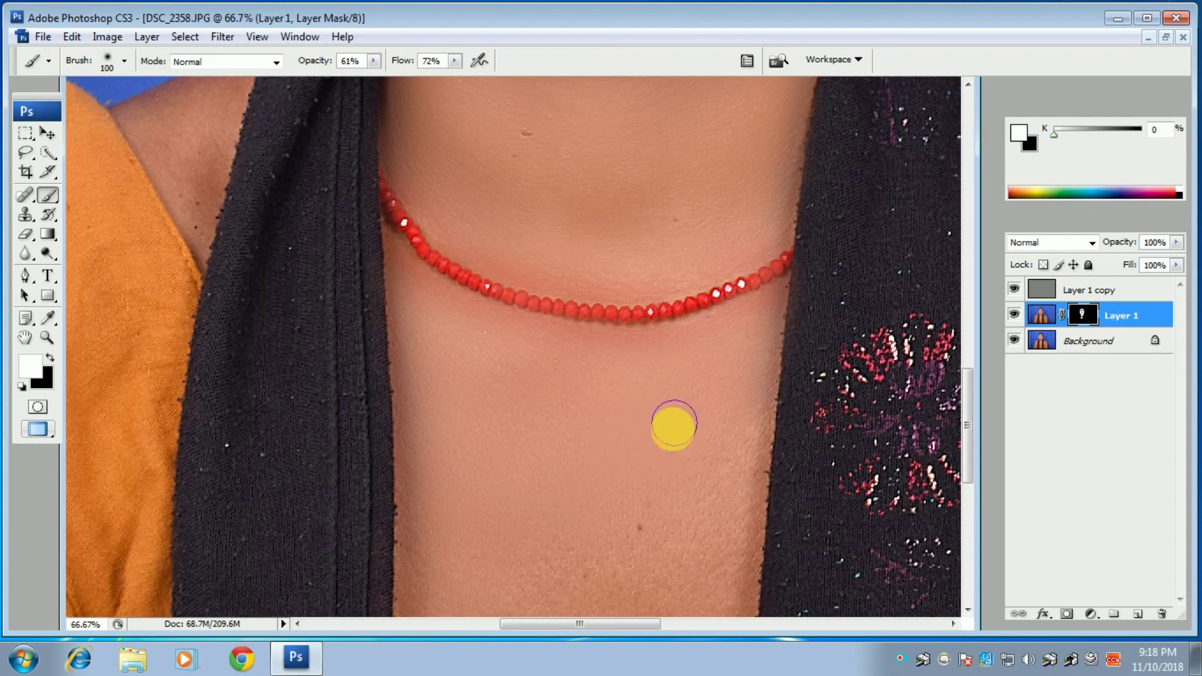
{"action": "mouse_move", "coordinate": [696, 418]}
{"action": "left_mouse_down"}
{"action": "mouse_move", "coordinate": [743, 376]}
{"action": "mouse_move", "coordinate": [707, 561]}
{"action": "mouse_move", "coordinate": [633, 572]}
{"action": "mouse_move", "coordinate": [539, 614]}
{"action": "mouse_move", "coordinate": [534, 544]}
{"action": "mouse_move", "coordinate": [450, 532]}
{"action": "mouse_move", "coordinate": [432, 566]}
{"action": "mouse_move", "coordinate": [596, 518]}
{"action": "mouse_move", "coordinate": [689, 563]}
{"action": "mouse_move", "coordinate": [561, 547]}
{"action": "mouse_move", "coordinate": [456, 622]}
{"action": "mouse_move", "coordinate": [446, 576]}
{"action": "mouse_move", "coordinate": [515, 442]}
{"action": "mouse_move", "coordinate": [537, 362]}
{"action": "mouse_move", "coordinate": [497, 407]}
{"action": "mouse_move", "coordinate": [660, 437]}
{"action": "mouse_move", "coordinate": [797, 307]}
{"action": "mouse_move", "coordinate": [788, 461]}
{"action": "mouse_move", "coordinate": [667, 484]}
{"action": "mouse_move", "coordinate": [507, 443]}
{"action": "mouse_move", "coordinate": [528, 332]}
{"action": "mouse_move", "coordinate": [394, 250]}
{"action": "mouse_move", "coordinate": [441, 374]}
{"action": "mouse_move", "coordinate": [449, 488]}
{"action": "left_mouse_up"}
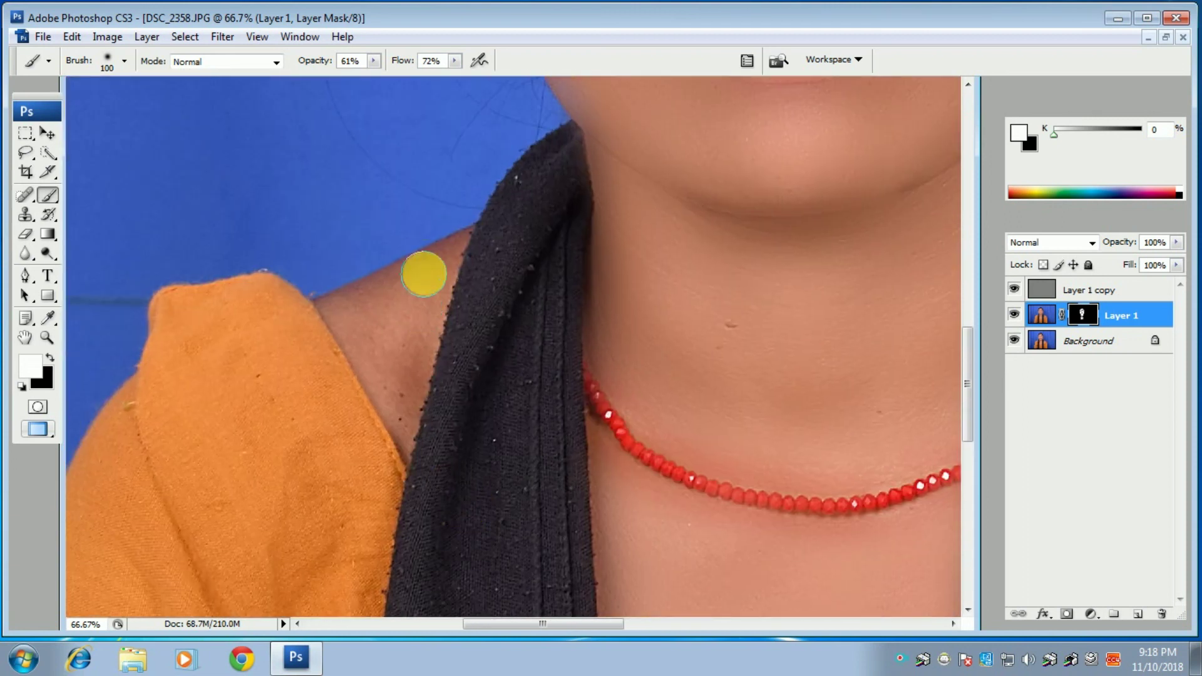
{"action": "mouse_move", "coordinate": [358, 303]}
{"action": "left_mouse_down"}
{"action": "mouse_move", "coordinate": [402, 316]}
{"action": "mouse_move", "coordinate": [421, 308]}
{"action": "mouse_move", "coordinate": [399, 460]}
{"action": "left_mouse_up"}
{"action": "left_click_drag", "start_coordinate": [789, 290], "coordinate": [397, 313]}
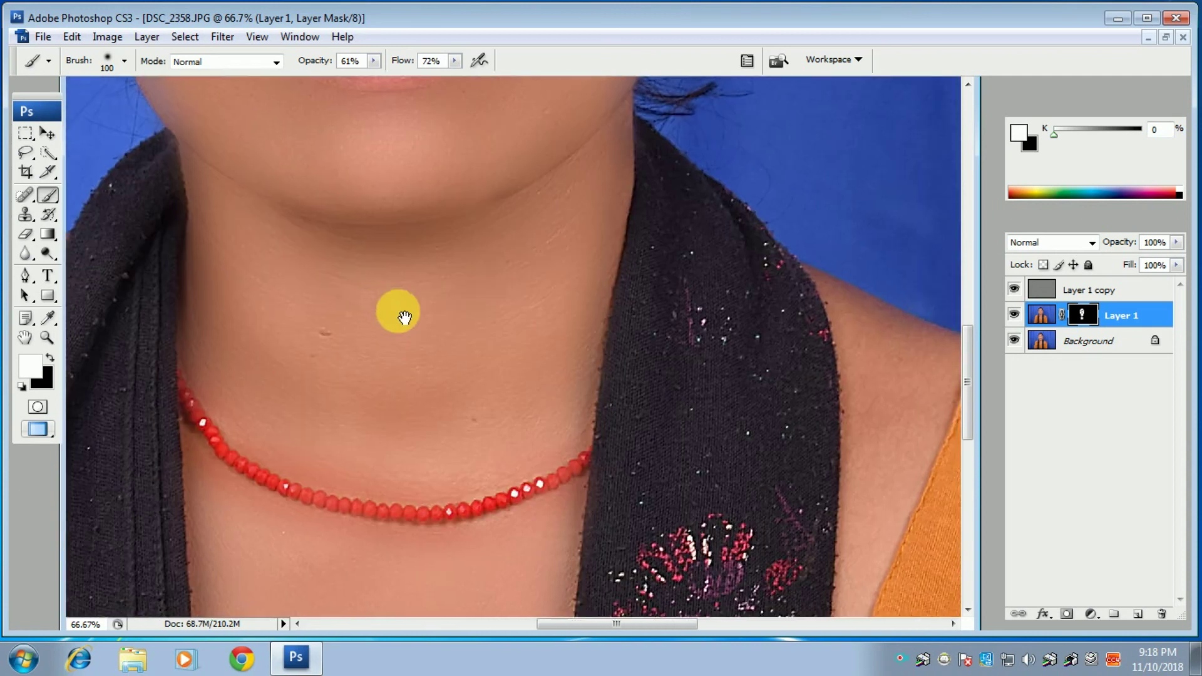
{"action": "mouse_move", "coordinate": [832, 316]}
{"action": "left_mouse_down"}
{"action": "mouse_move", "coordinate": [867, 344]}
{"action": "mouse_move", "coordinate": [853, 429]}
{"action": "mouse_move", "coordinate": [901, 362]}
{"action": "mouse_move", "coordinate": [887, 412]}
{"action": "mouse_move", "coordinate": [934, 348]}
{"action": "mouse_move", "coordinate": [858, 545]}
{"action": "mouse_move", "coordinate": [862, 591]}
{"action": "left_mouse_up"}
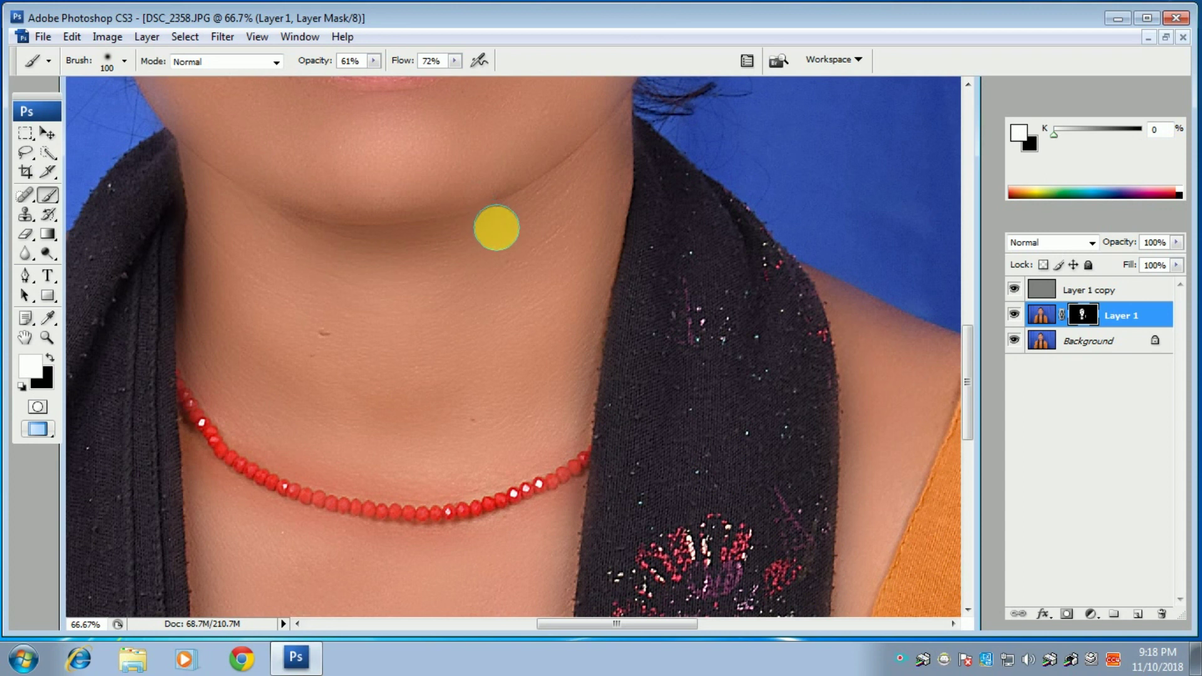
{"action": "key", "text": "ctrl+minus"}
{"action": "key", "text": "ctrl+minus"}
{"action": "key", "text": "ctrl+minus"}
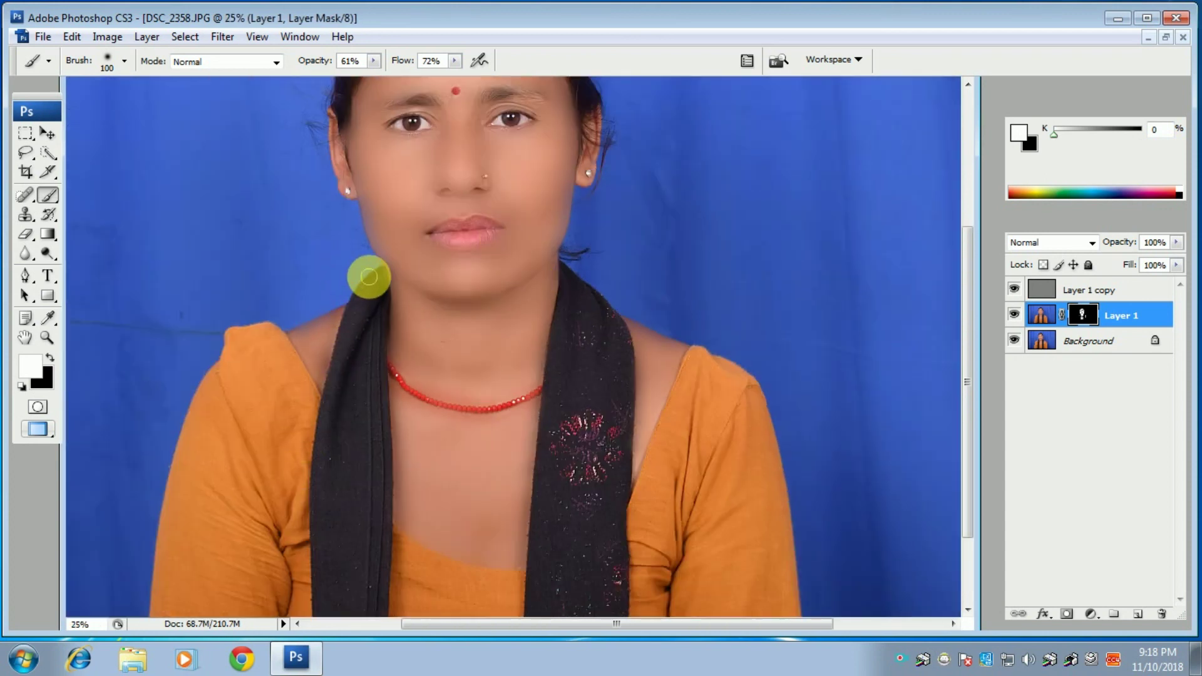
- Pan the zoomed-out view so the whole head and shoulders are visible for checking
{"action": "left_click_drag", "start_coordinate": [399, 175], "coordinate": [474, 283]}
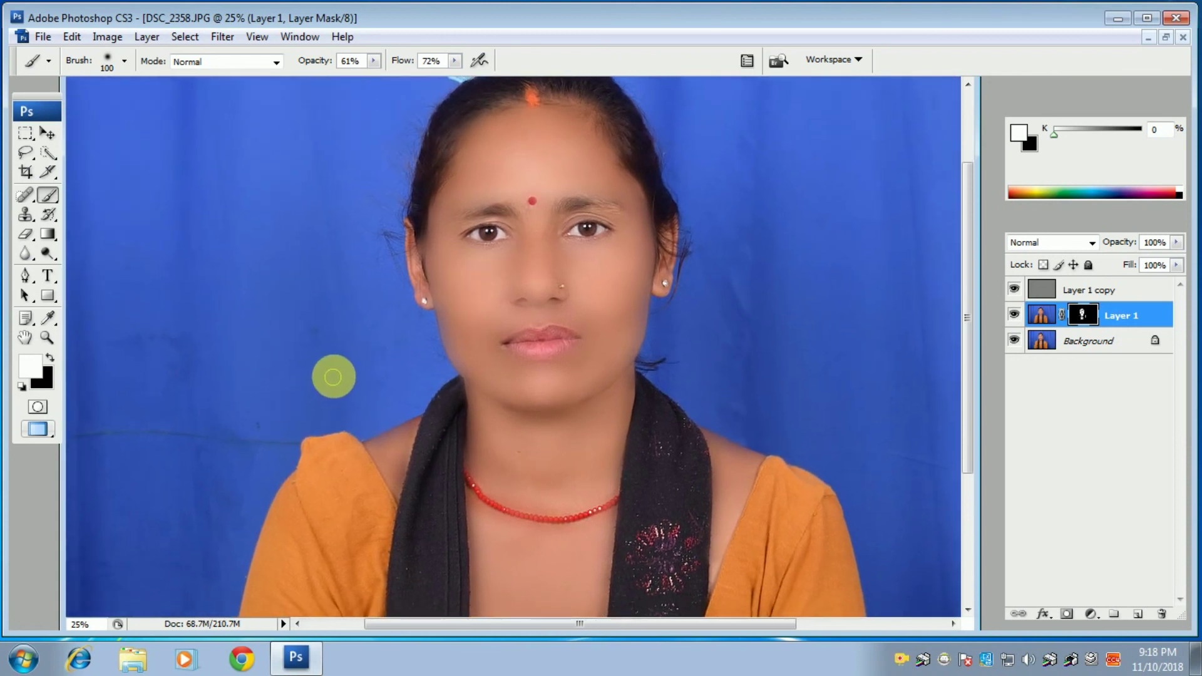
{"action": "left_click", "coordinate": [328, 486]}
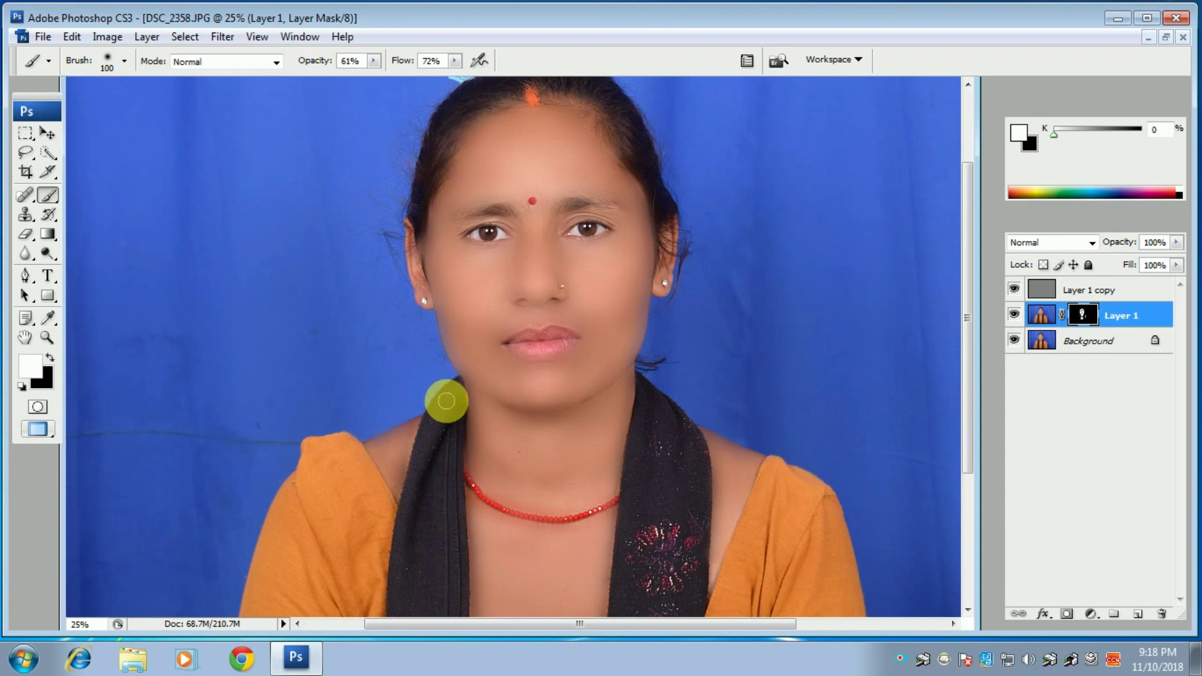
- Set the Crop tool to Width 8 in, Height 10 in and Resolution 300 ppi
{"action": "left_click", "coordinate": [27, 174]}
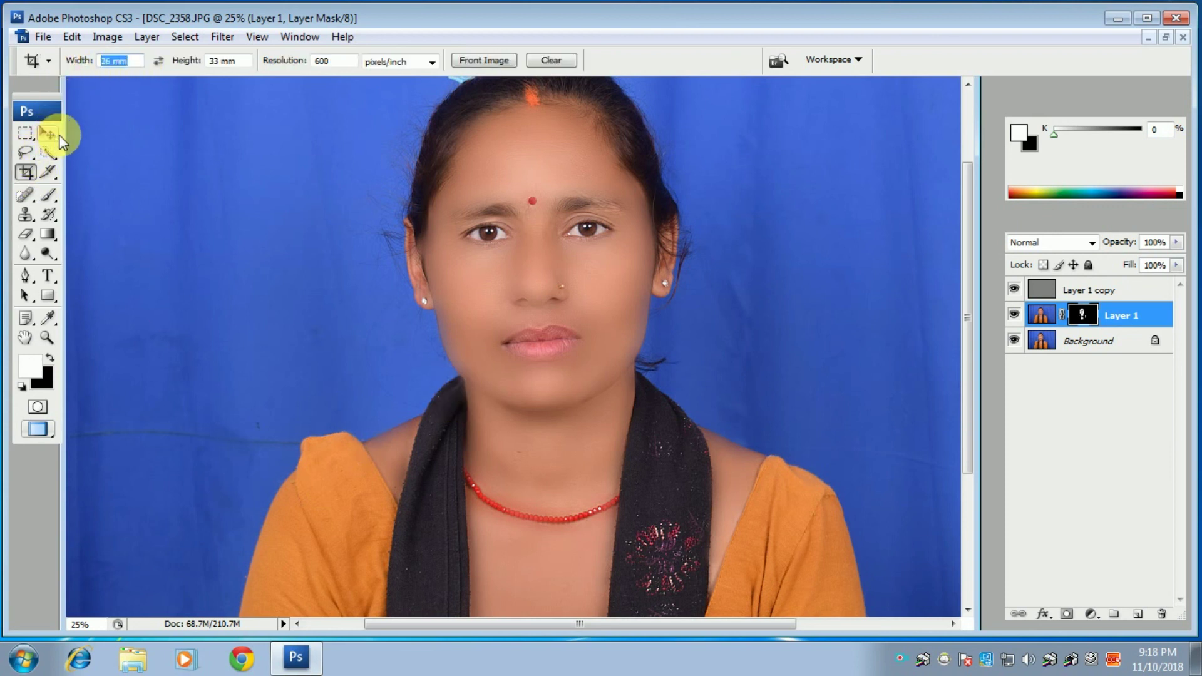
{"action": "type", "text": "8 in"}
{"action": "left_click_drag", "start_coordinate": [247, 61], "coordinate": [218, 74]}
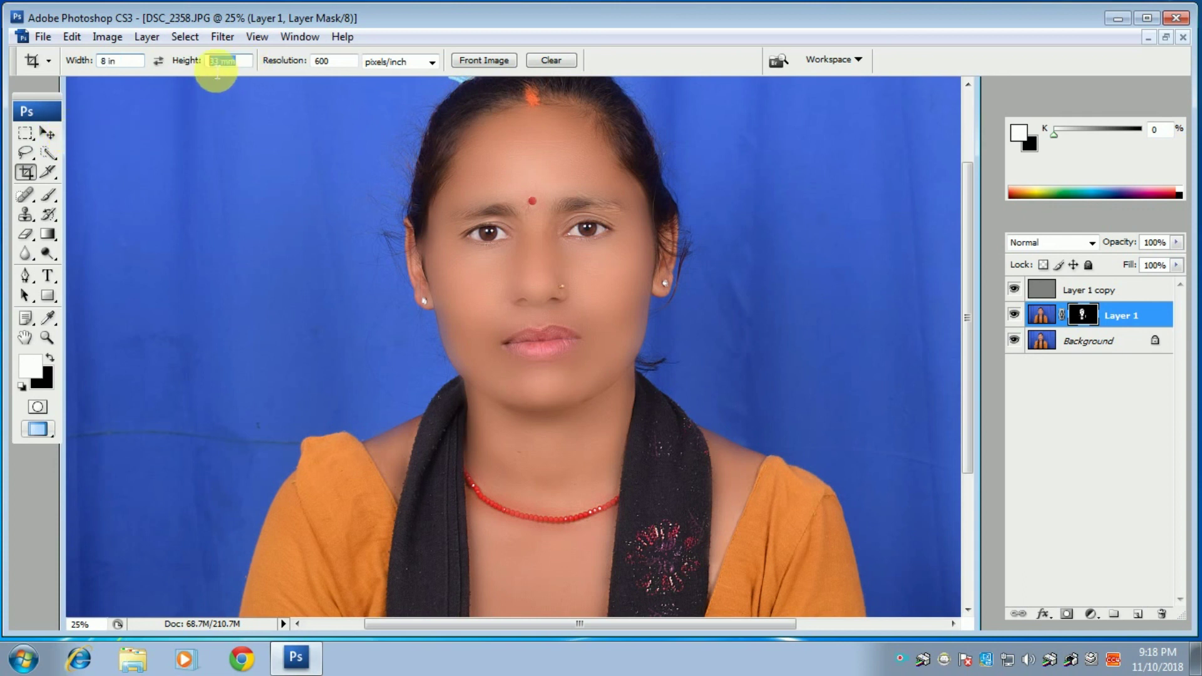
{"action": "type", "text": "10"}
{"action": "key", "text": "Tab"}
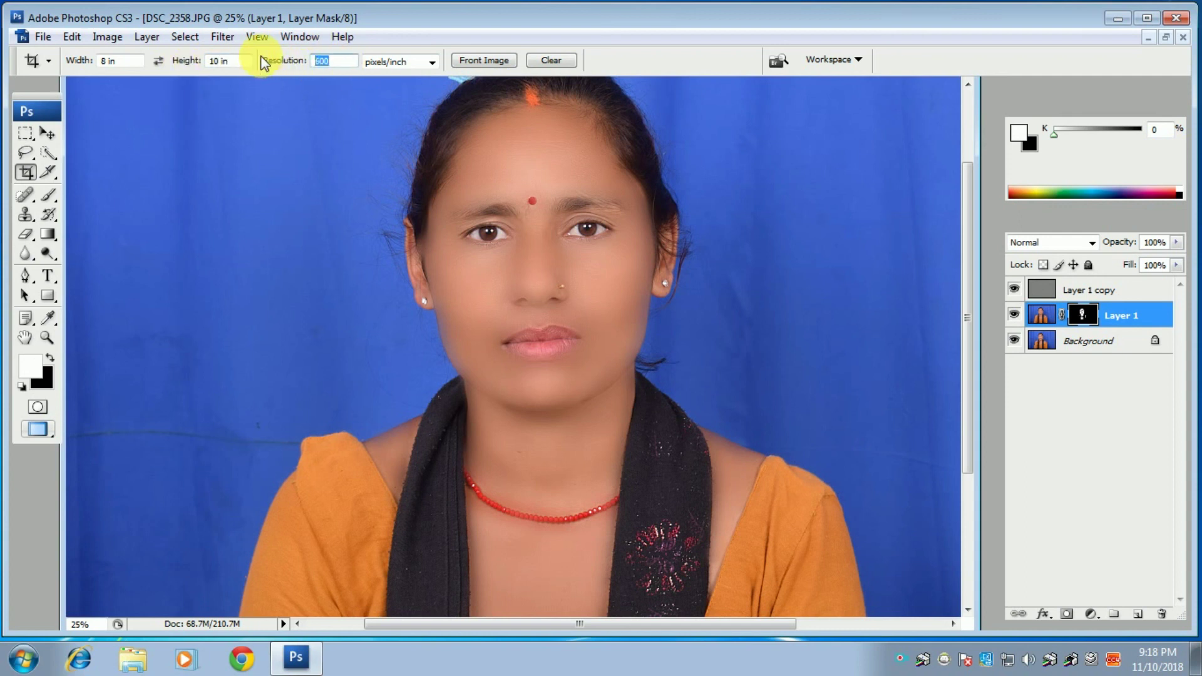
{"action": "type", "text": "300"}
- Draw and adjust the crop frame around head and shoulders, then apply the crop
{"action": "key", "text": "ctrl+plus"}
{"action": "key", "text": "ctrl+plus"}
{"action": "key", "text": "ctrl+minus"}
{"action": "key", "text": "ctrl+minus"}
{"action": "key", "text": "ctrl+minus"}
{"action": "mouse_move", "coordinate": [347, 202]}
{"action": "left_mouse_down"}
{"action": "mouse_move", "coordinate": [679, 558]}
{"action": "mouse_move", "coordinate": [662, 542]}
{"action": "left_mouse_up"}
{"action": "left_click_drag", "start_coordinate": [445, 427], "coordinate": [477, 378]}
{"action": "key", "text": "ctrl+minus"}
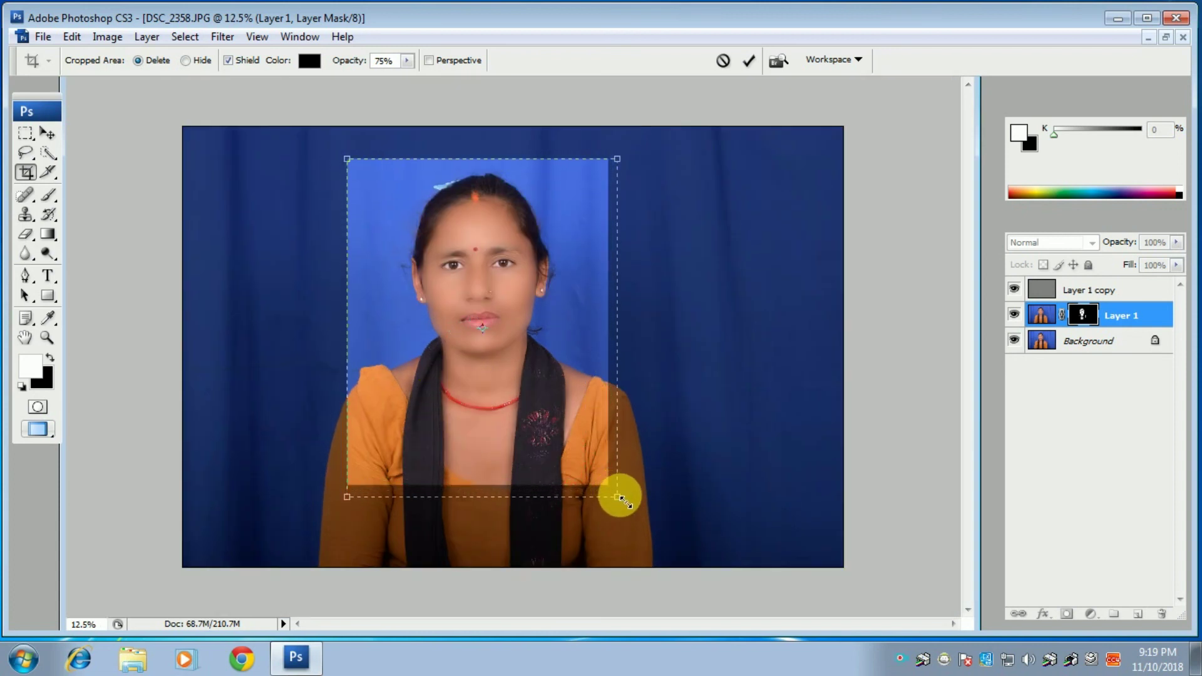
{"action": "left_click_drag", "start_coordinate": [608, 485], "coordinate": [613, 492]}
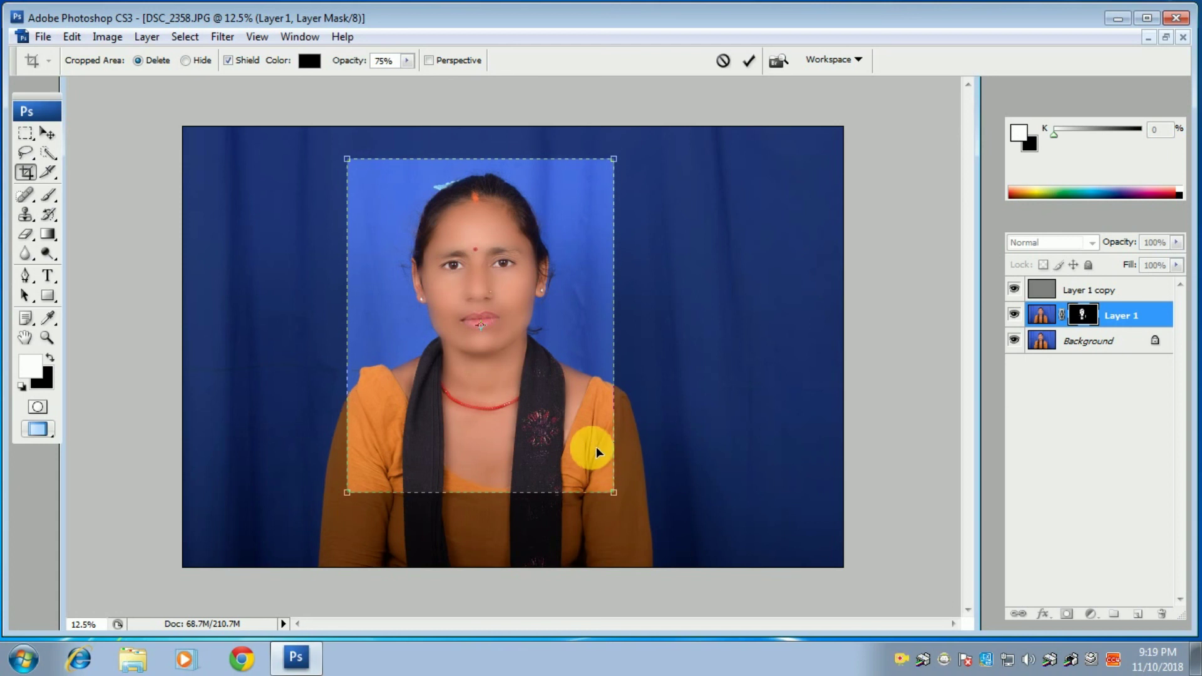
{"action": "key", "text": "Return"}
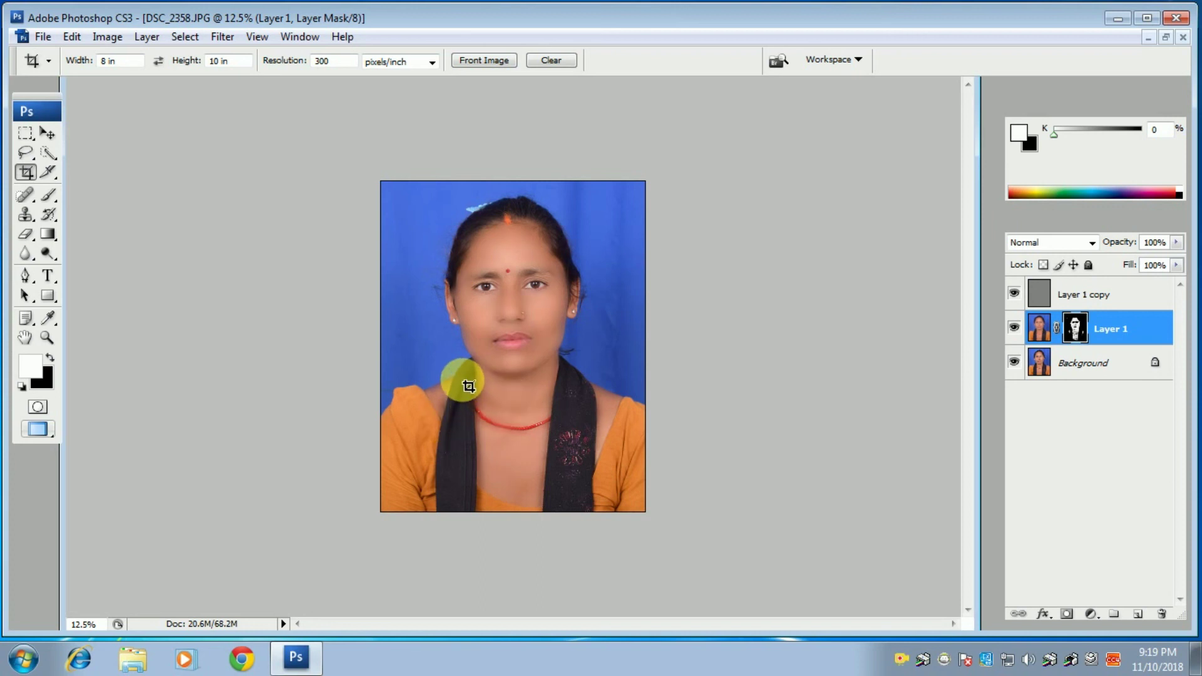
{"action": "key", "text": "ctrl+plus"}
{"action": "key", "text": "ctrl+plus"}
{"action": "key", "text": "ctrl+plus"}
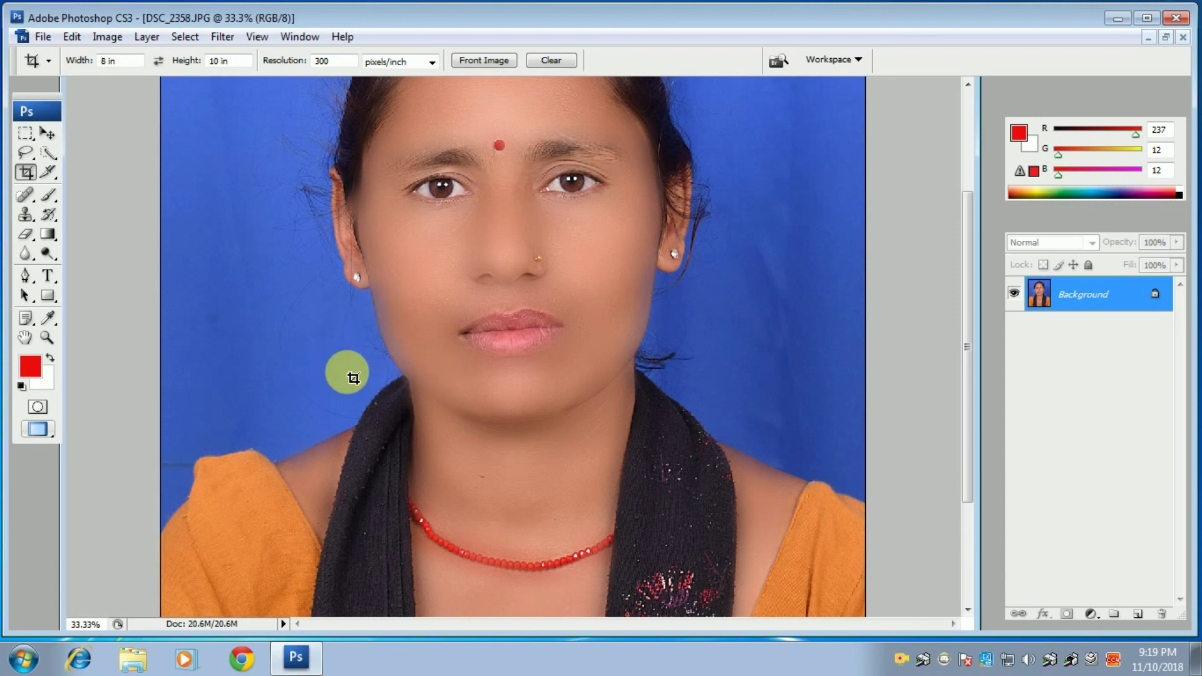
- Enlarge the Brush and sample the blue backdrop as the foreground colour
{"action": "left_click_drag", "start_coordinate": [421, 283], "coordinate": [462, 355]}
{"action": "scroll", "coordinate": [462, 356], "scroll_direction": "up", "scroll_amount": 3}
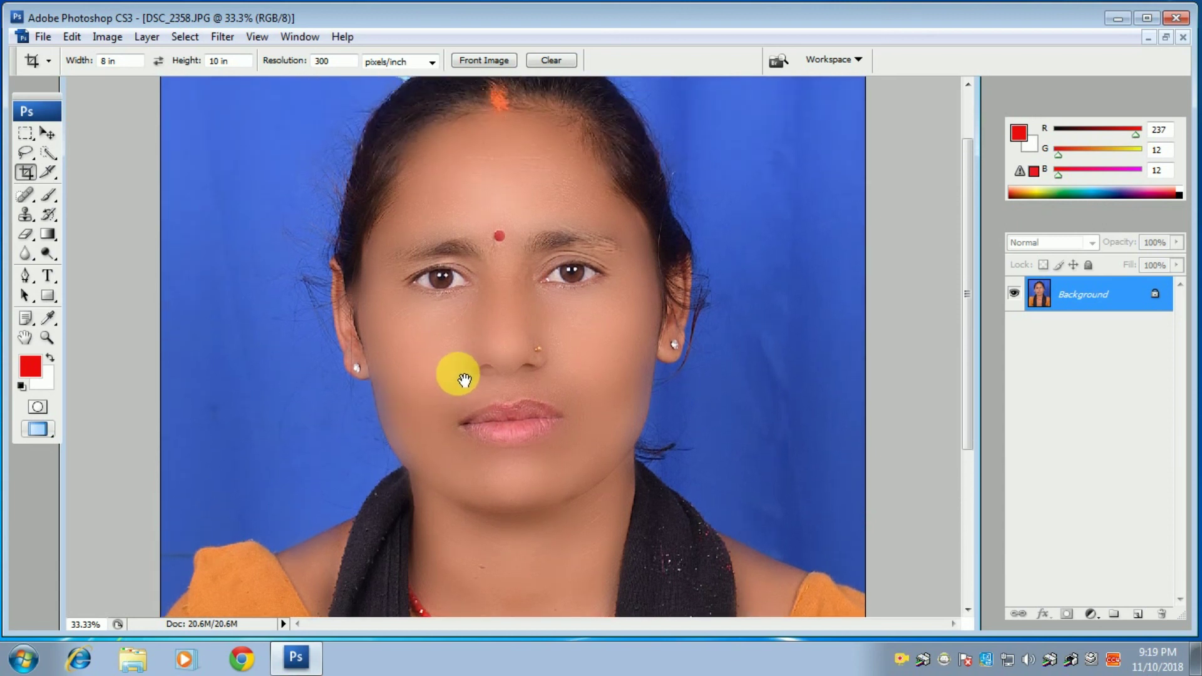
{"action": "scroll", "coordinate": [412, 330], "scroll_direction": "up", "scroll_amount": 1}
{"action": "scroll", "coordinate": [411, 330], "scroll_direction": "up", "scroll_amount": 1}
{"action": "scroll", "coordinate": [410, 327], "scroll_direction": "down", "scroll_amount": 1}
{"action": "scroll", "coordinate": [410, 326], "scroll_direction": "down", "scroll_amount": 2}
{"action": "scroll", "coordinate": [410, 326], "scroll_direction": "down", "scroll_amount": 1}
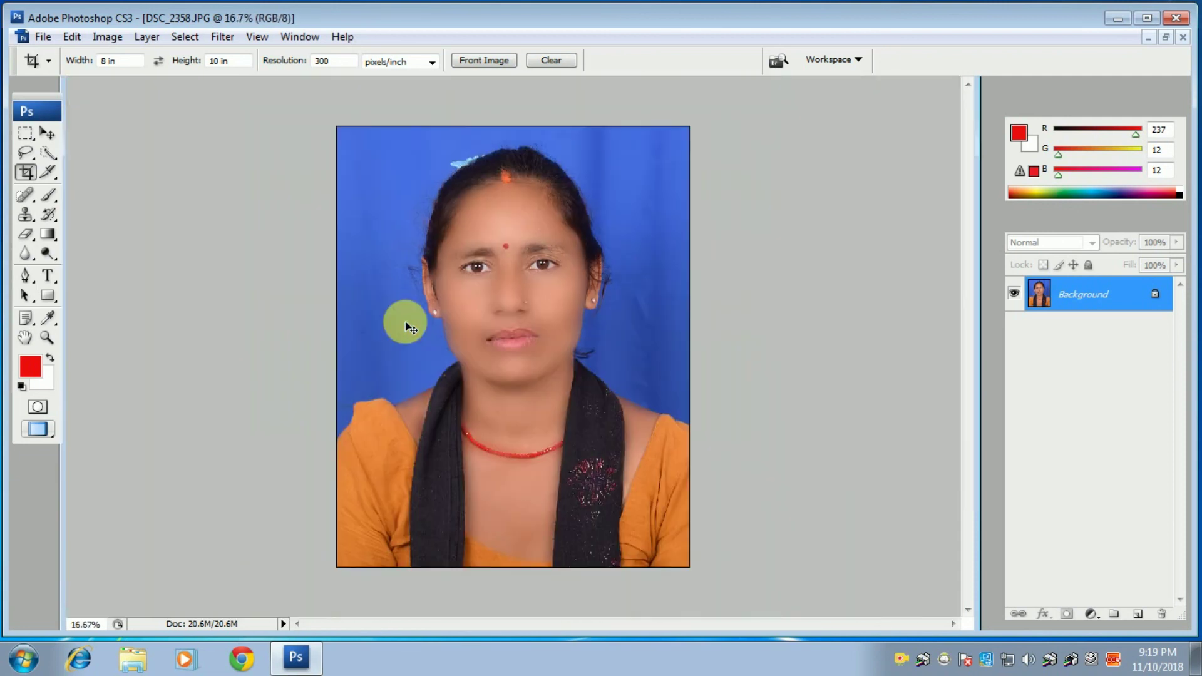
{"action": "left_click", "coordinate": [48, 196]}
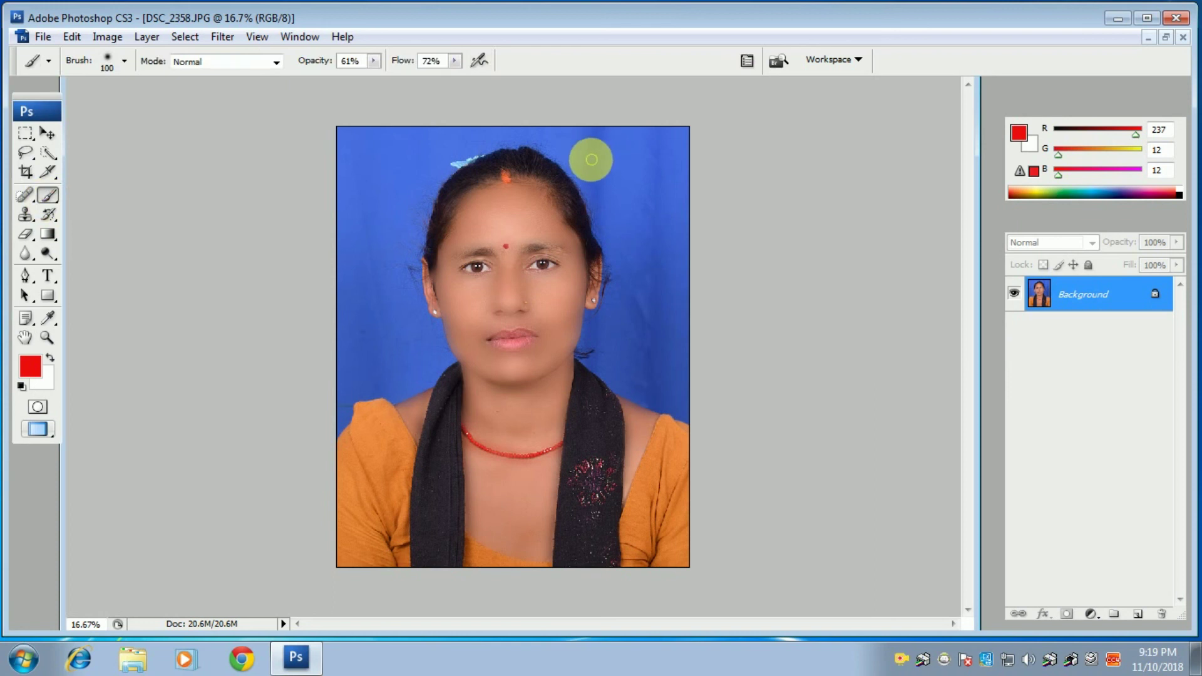
{"action": "key", "text": "bracketright"}
{"action": "key", "text": "bracketright"}
{"action": "key", "text": "bracketright"}
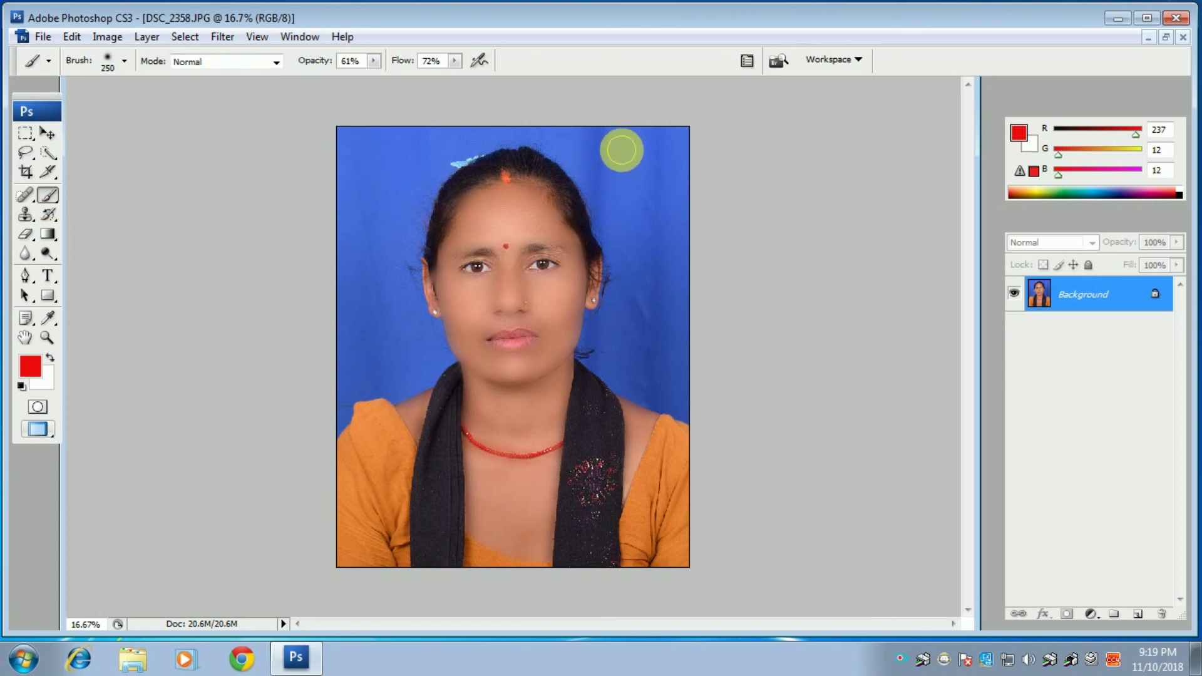
{"action": "left_click", "coordinate": [620, 150], "text": "alt"}
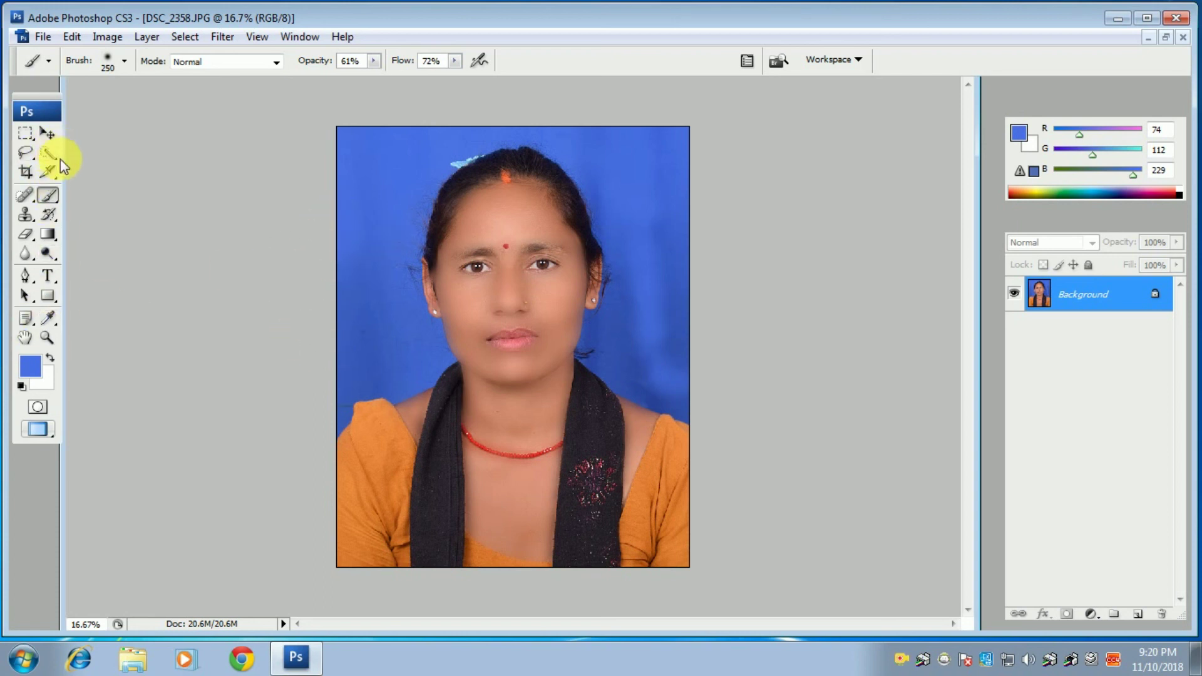
{"action": "left_click_drag", "start_coordinate": [50, 157], "coordinate": [80, 169]}
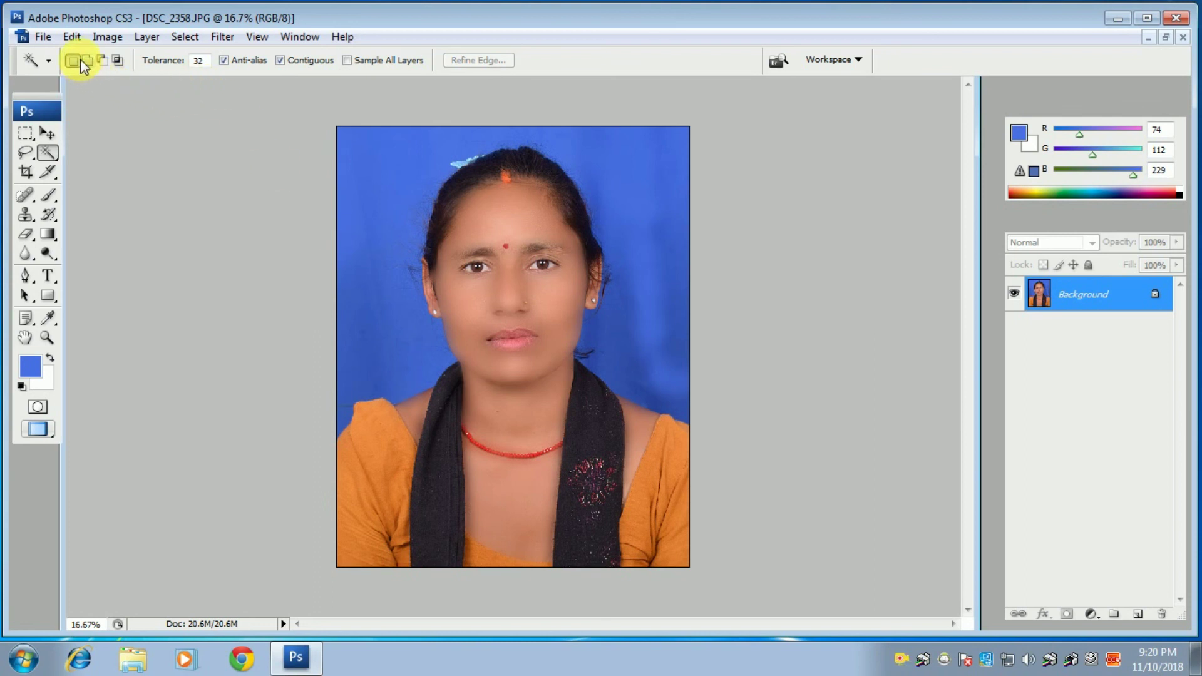
- Magic Wand-select the blue background around the head, both sides and lower left
{"action": "left_click", "coordinate": [383, 191]}
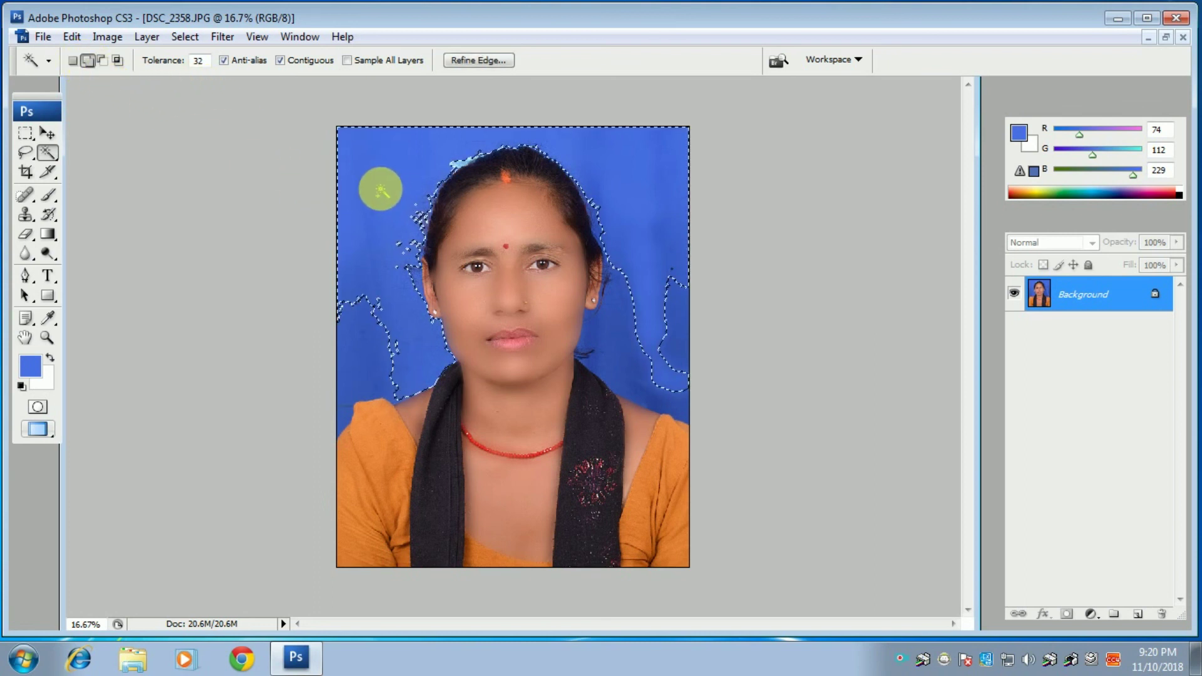
{"action": "left_click", "coordinate": [376, 330]}
{"action": "left_click", "coordinate": [341, 413]}
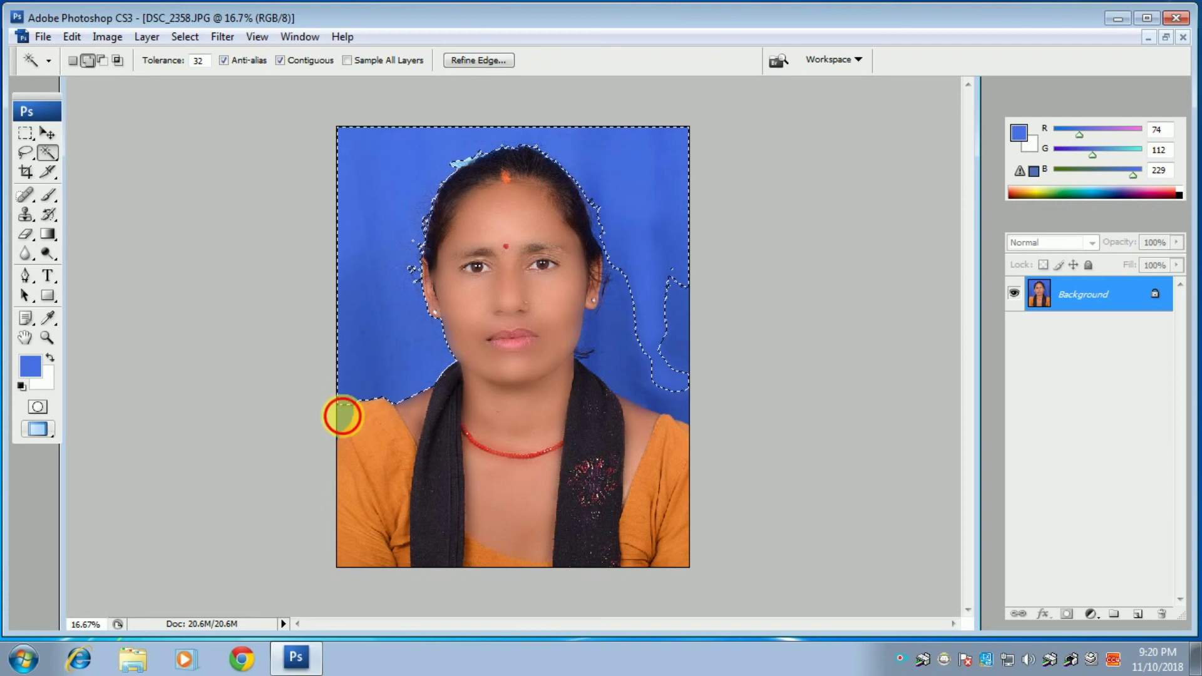
{"action": "left_click", "coordinate": [682, 360]}
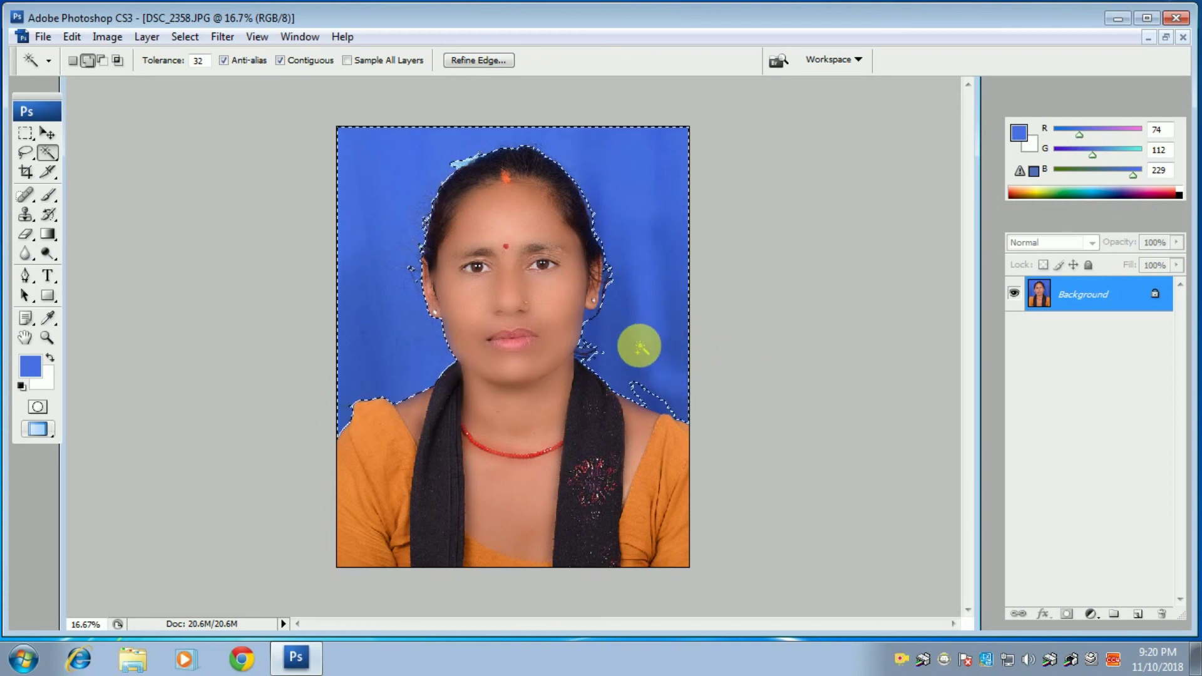
{"action": "left_click", "coordinate": [623, 288]}
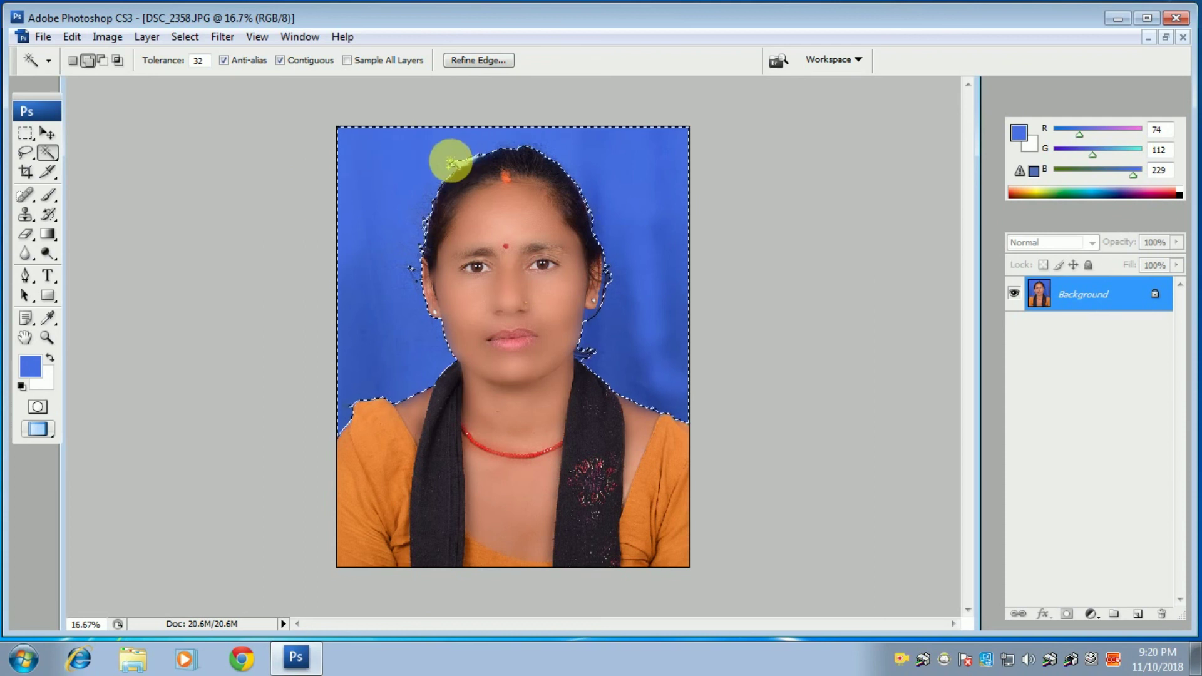
- Apply a subtle Gaussian Blur to the selected background, then deselect
{"action": "left_click", "coordinate": [225, 36]}
{"action": "mouse_move", "coordinate": [244, 214]}
{"action": "left_click", "coordinate": [487, 280]}
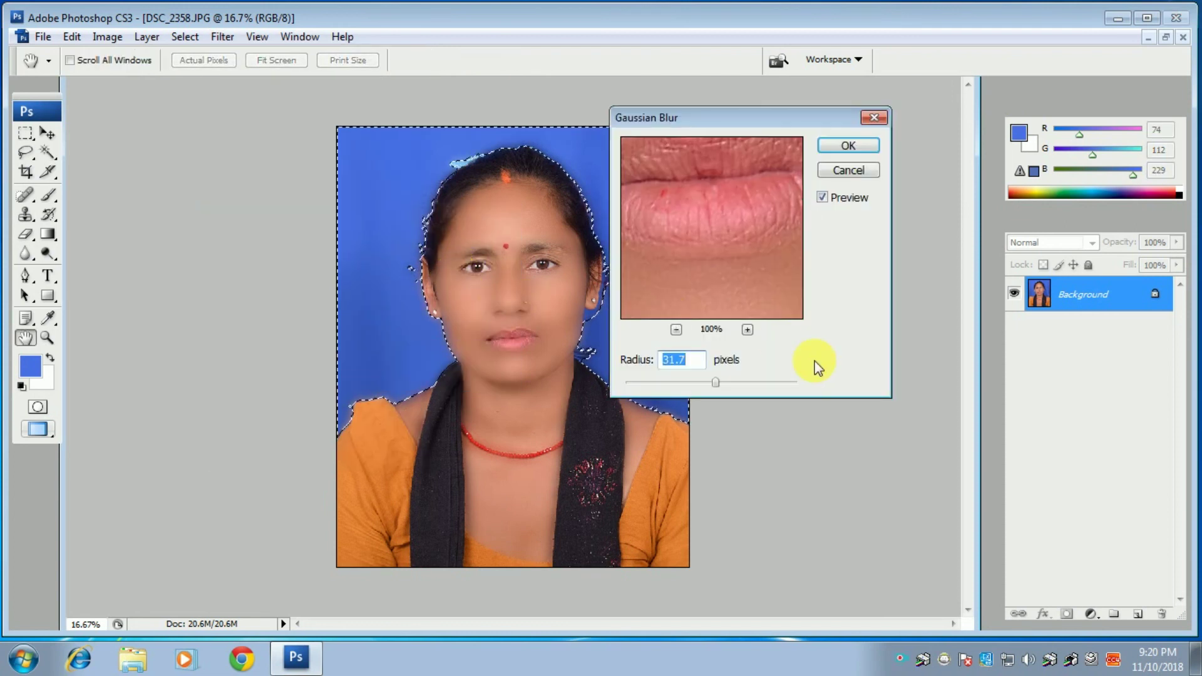
{"action": "left_click_drag", "start_coordinate": [679, 383], "coordinate": [670, 382]}
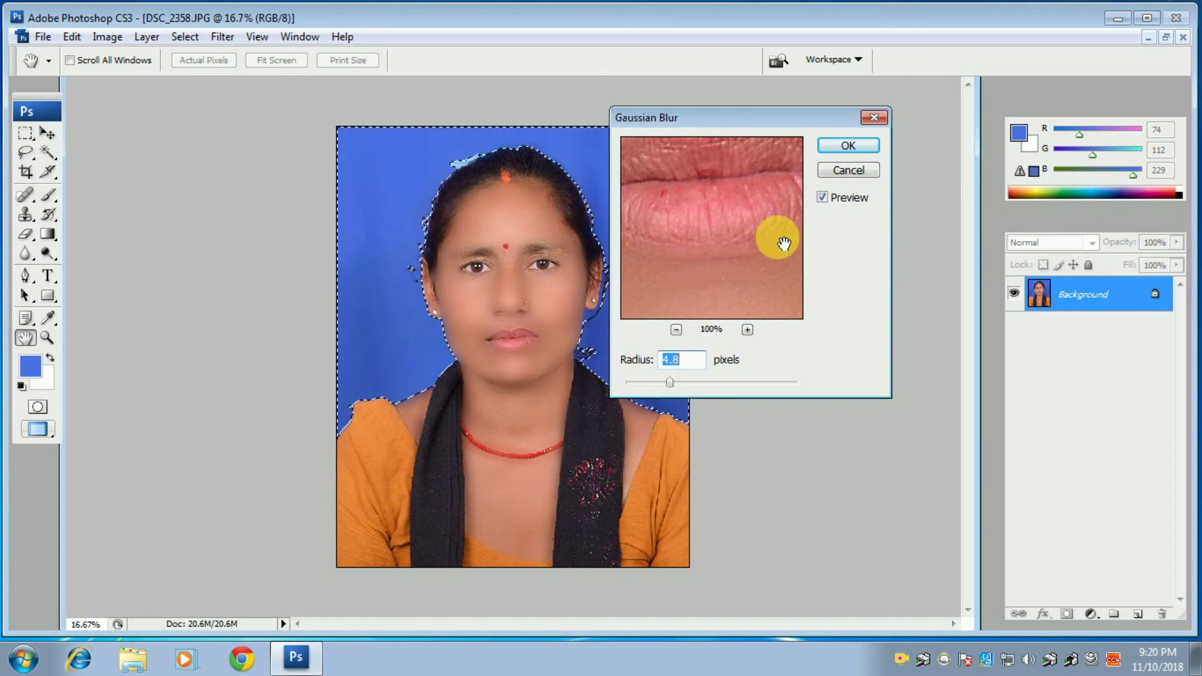
{"action": "left_click", "coordinate": [869, 148]}
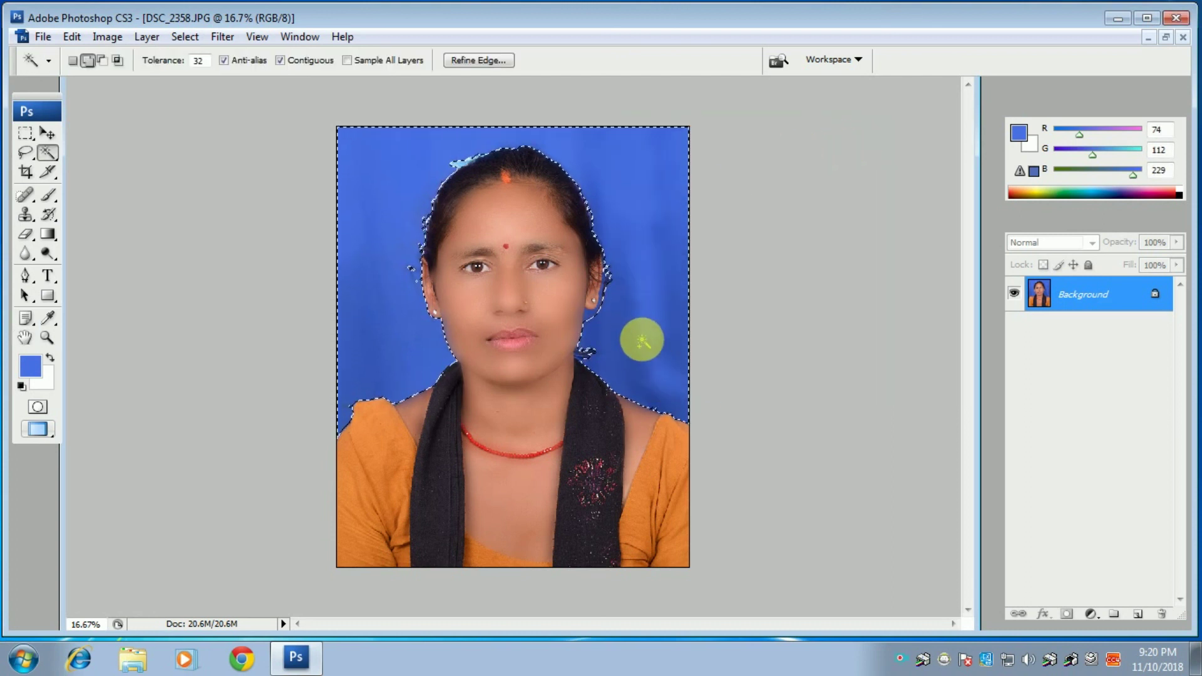
{"action": "key", "text": "ctrl+d"}
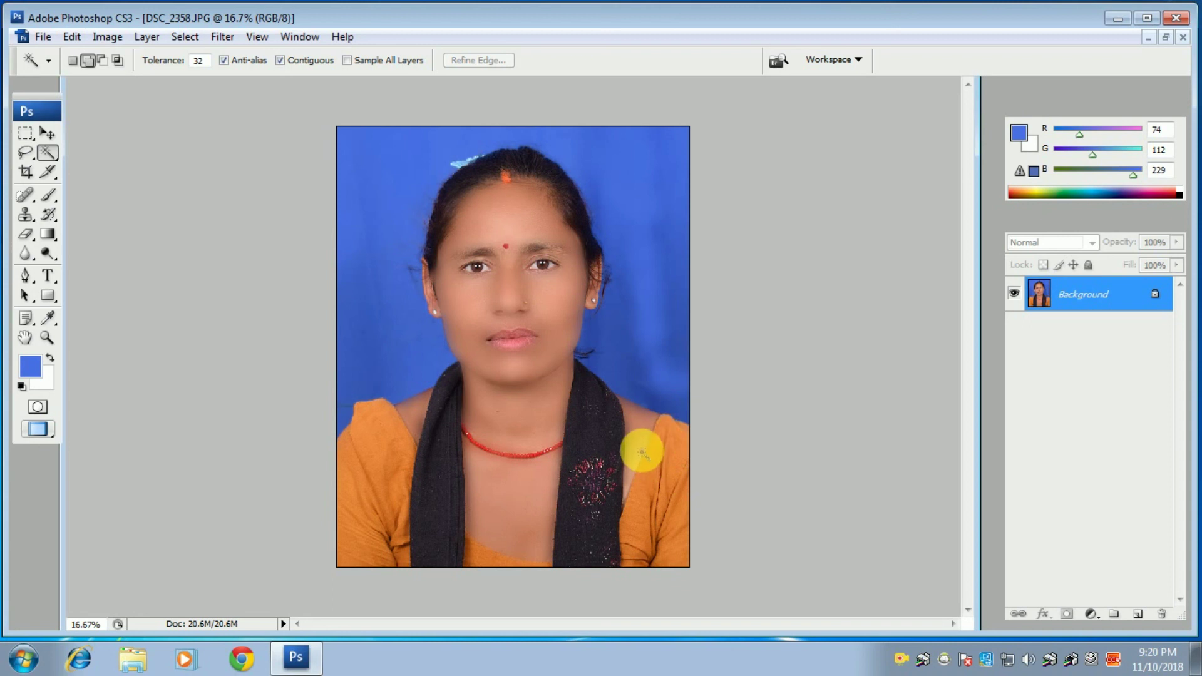
- Duplicate the photo to Layer 1, trial Soft Light blending, then revert it to Normal
{"action": "key", "text": "ctrl+plus"}
{"action": "key", "text": "ctrl+plus"}
{"action": "key", "text": "ctrl+plus"}
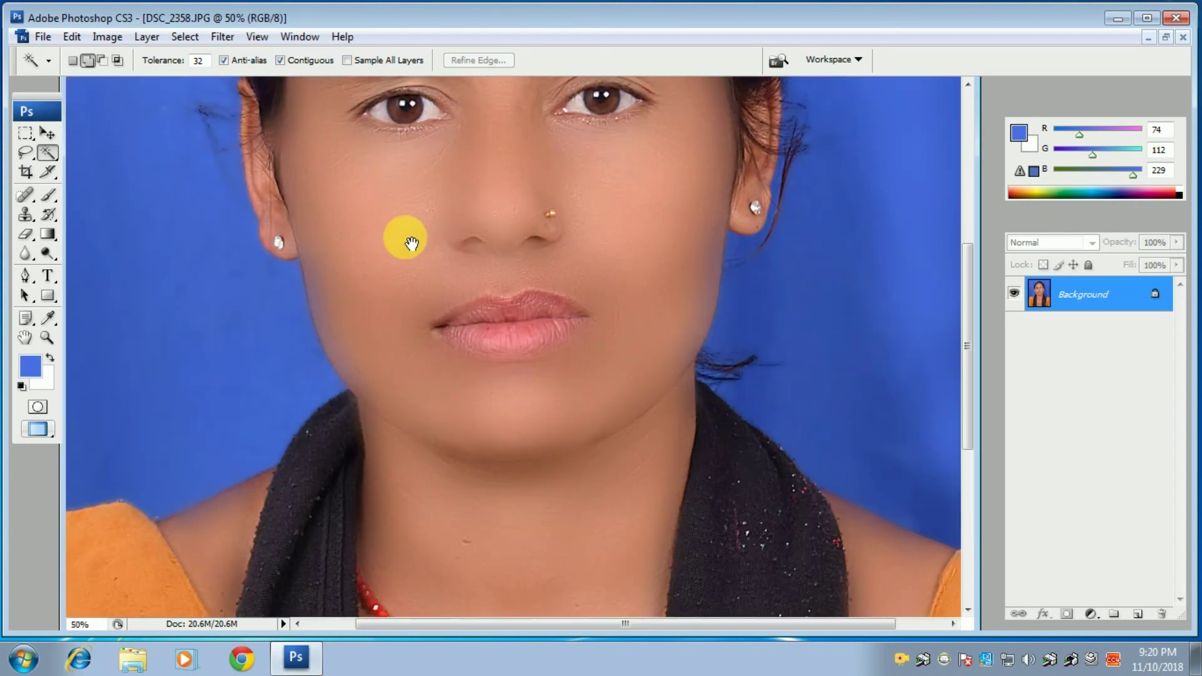
{"action": "left_click_drag", "start_coordinate": [403, 236], "coordinate": [479, 407]}
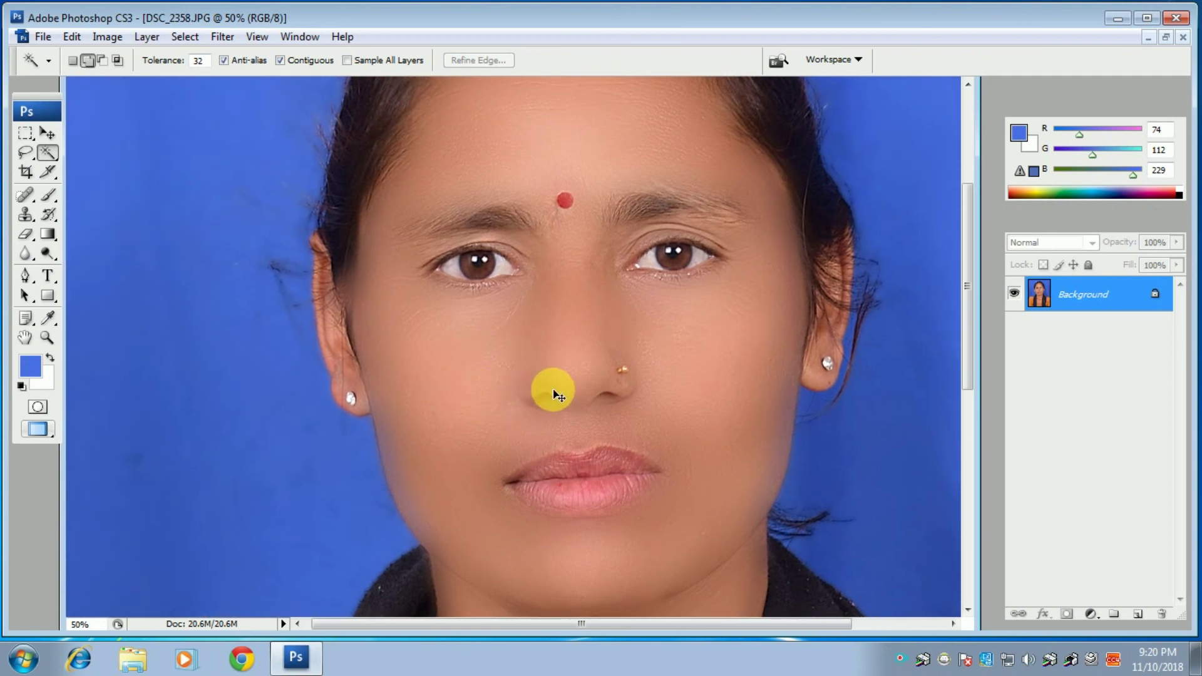
{"action": "key", "text": "ctrl+j"}
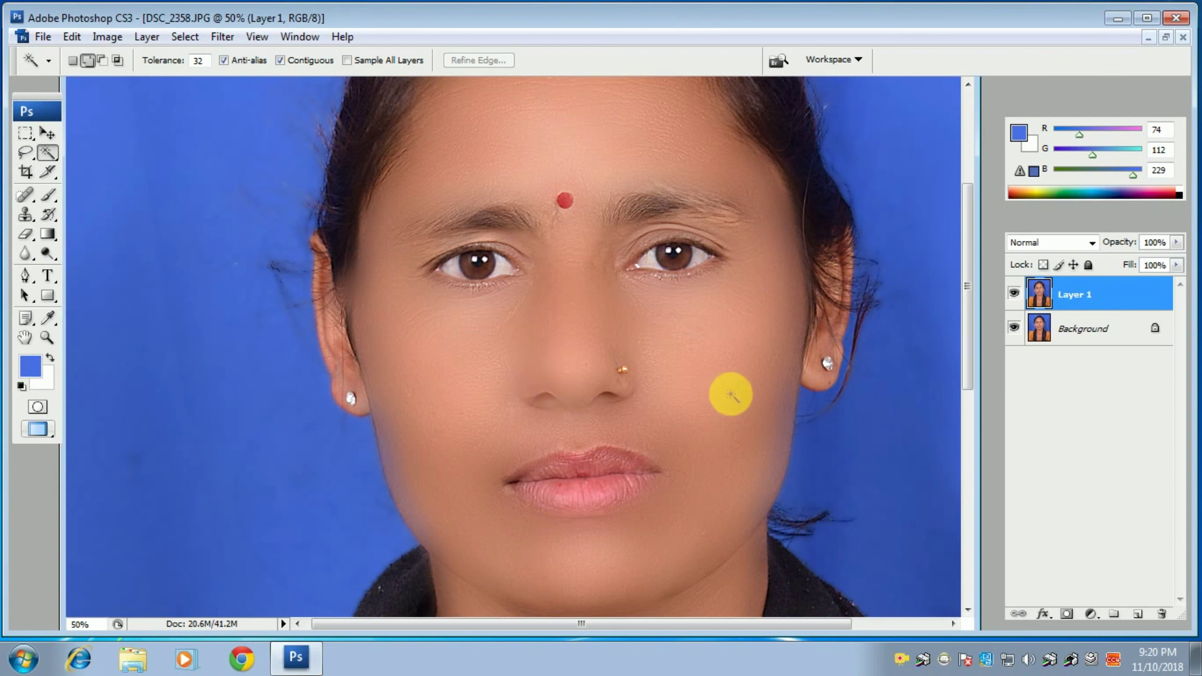
{"action": "left_click", "coordinate": [1073, 243]}
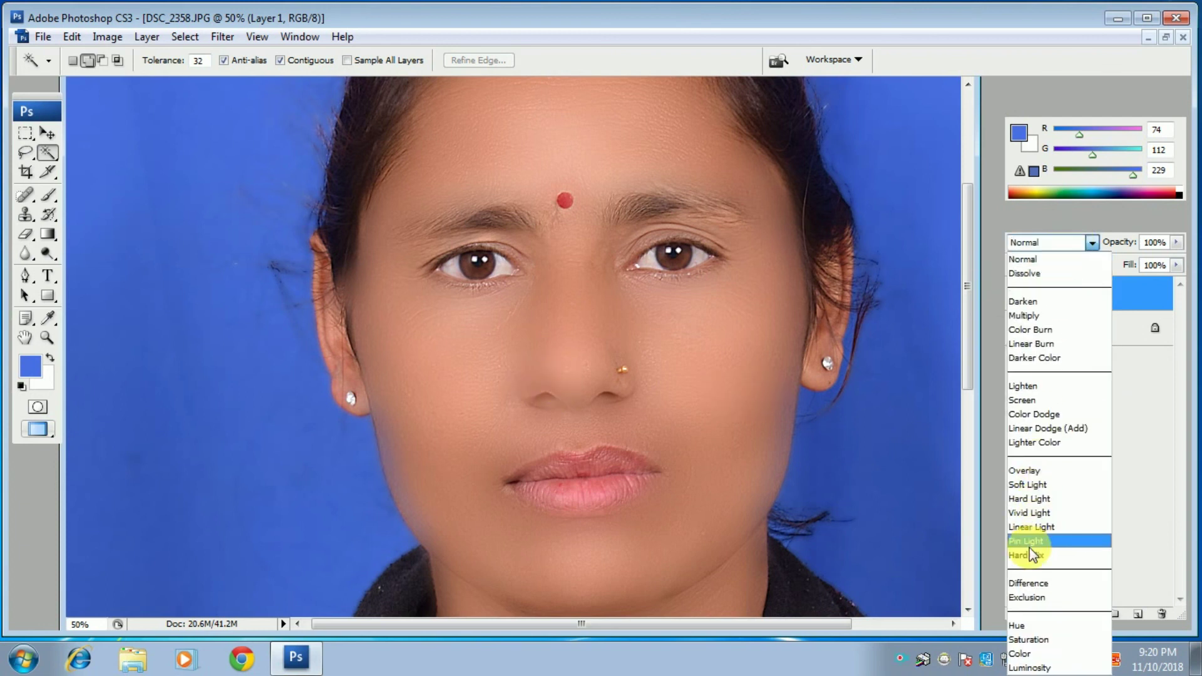
{"action": "left_click", "coordinate": [1058, 485]}
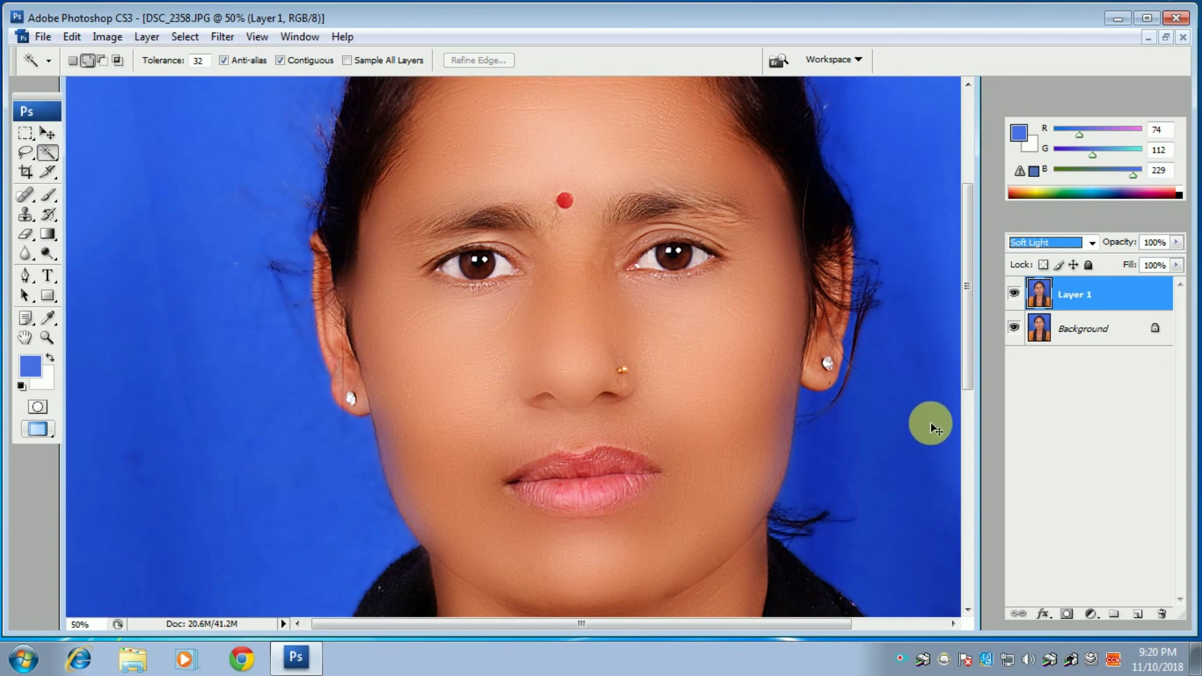
{"action": "key", "text": "ctrl+minus"}
{"action": "key", "text": "ctrl+minus"}
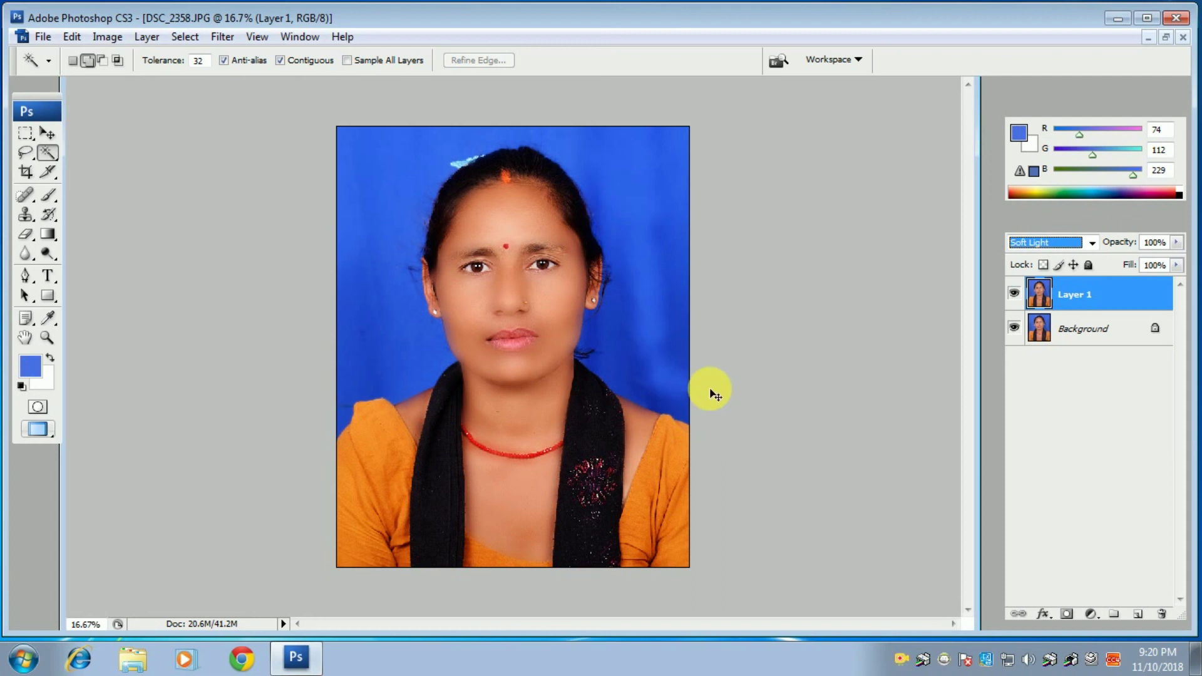
{"action": "key", "text": "shift+alt+n"}
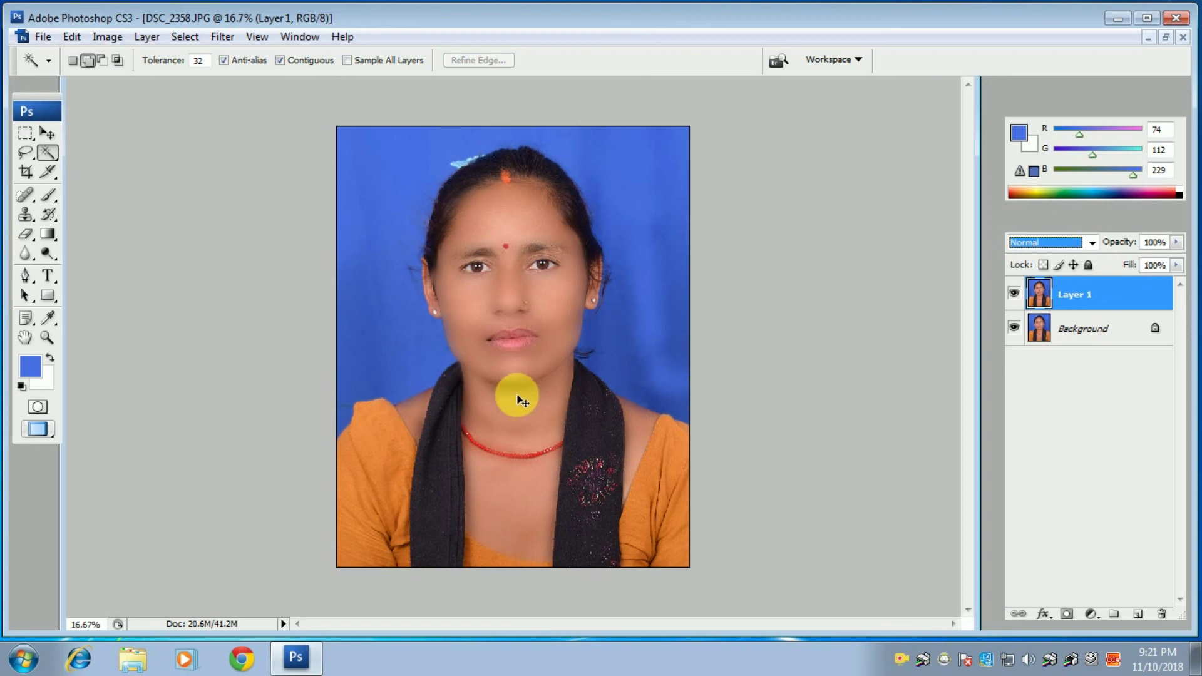
{"action": "key", "text": "ctrl+l"}
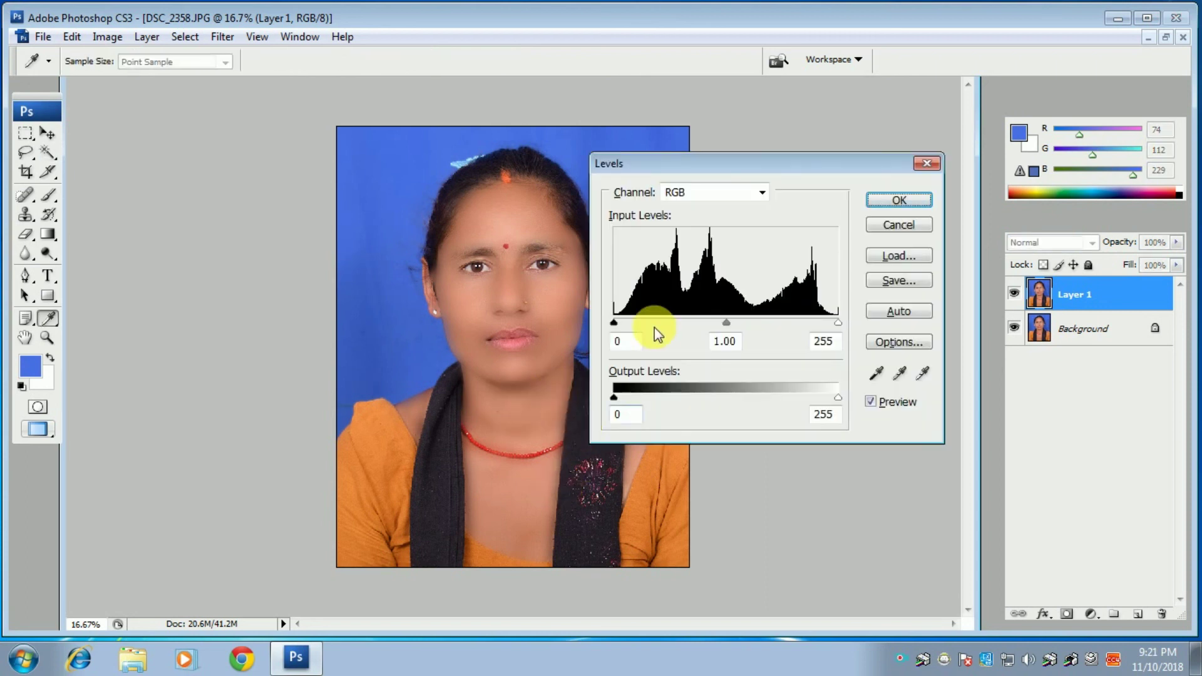
- Set the Levels input values to 27, 1.25 and 241 and apply them
{"action": "left_click_drag", "start_coordinate": [614, 322], "coordinate": [631, 324]}
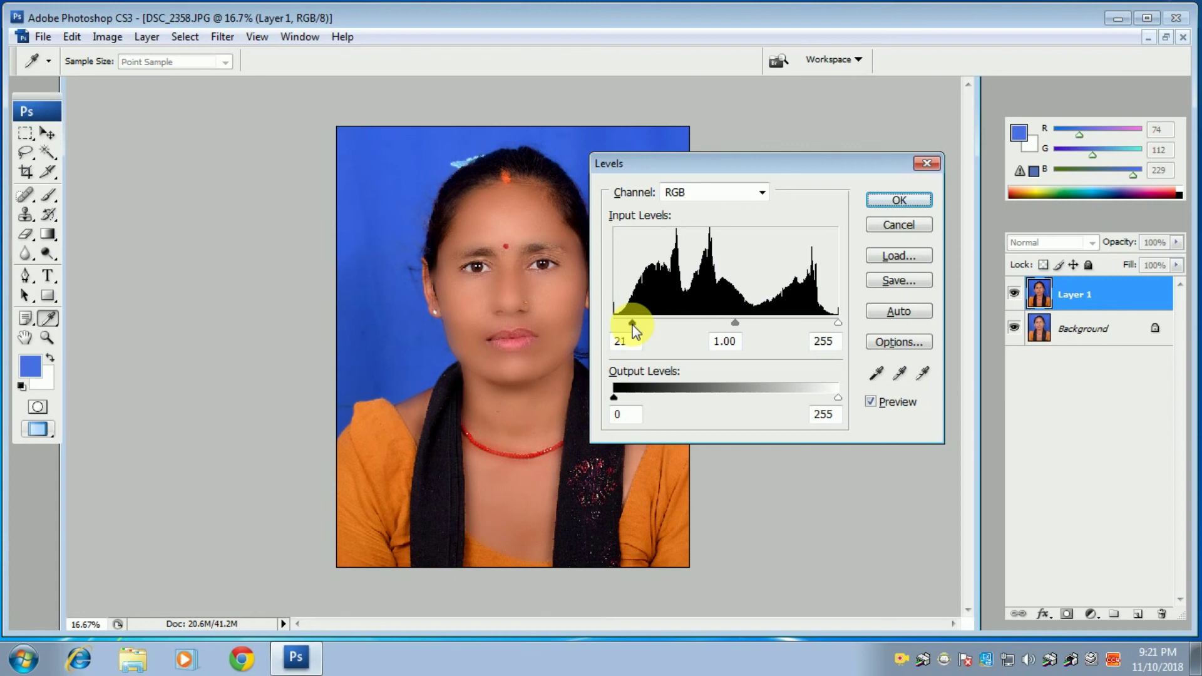
{"action": "left_click_drag", "start_coordinate": [737, 322], "coordinate": [713, 324]}
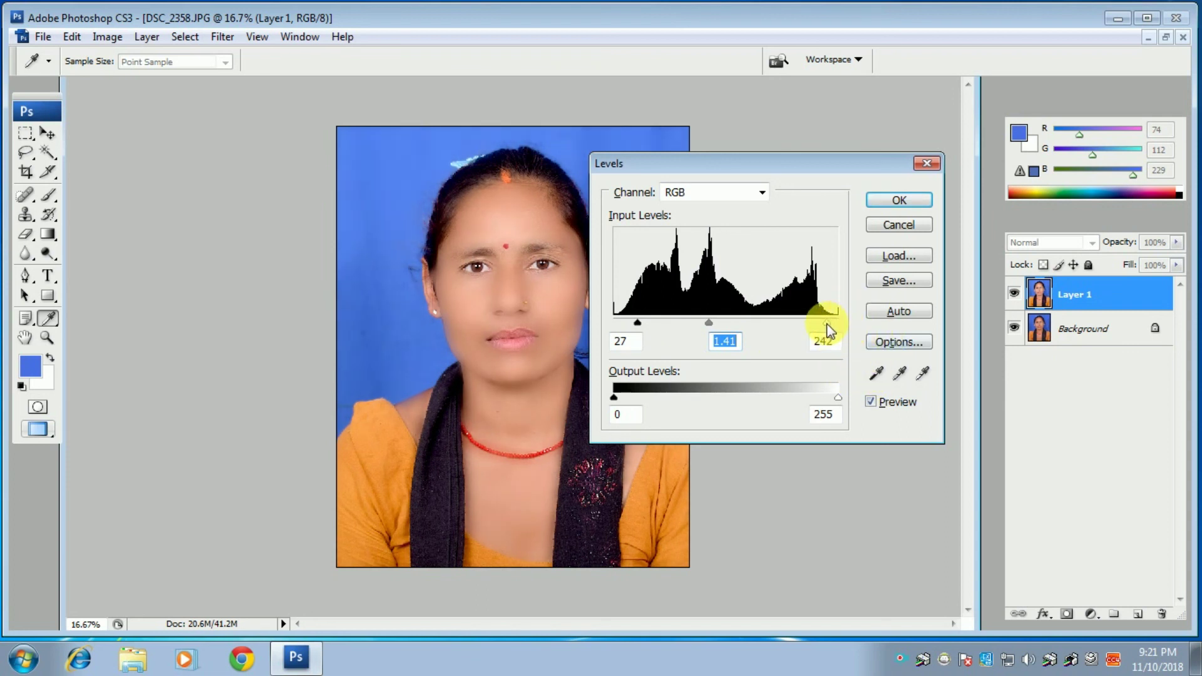
{"action": "left_click_drag", "start_coordinate": [709, 323], "coordinate": [716, 323]}
{"action": "left_click", "coordinate": [717, 323]}
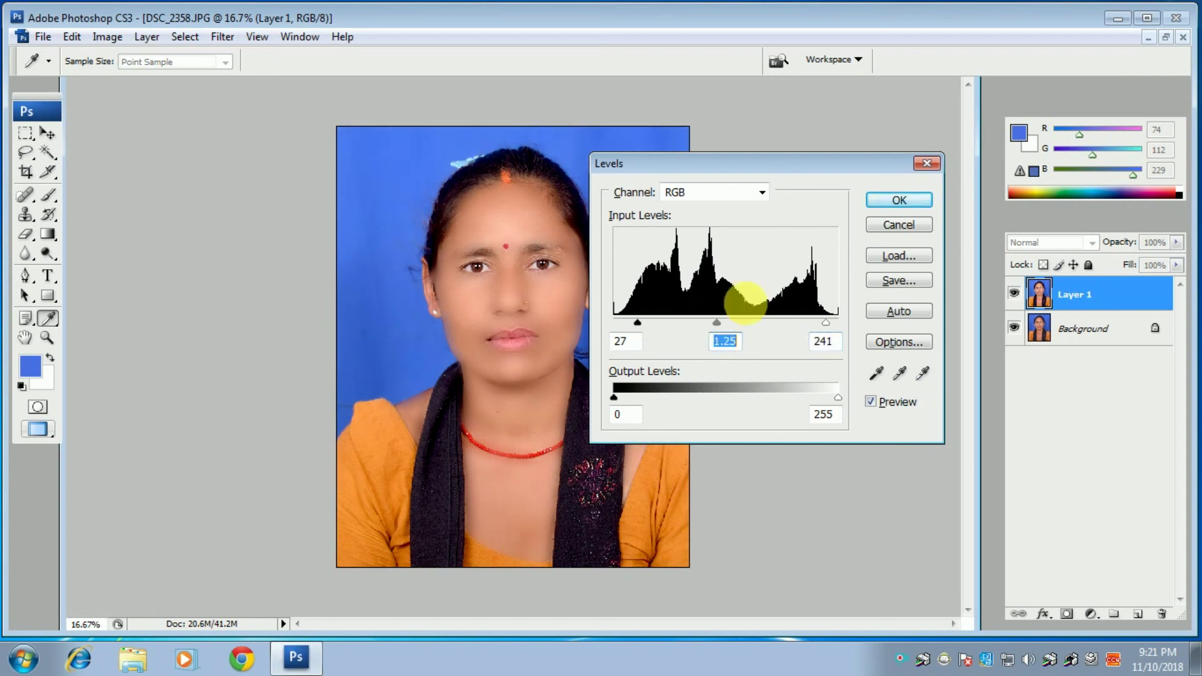
{"action": "left_click_drag", "start_coordinate": [798, 164], "coordinate": [742, 207]}
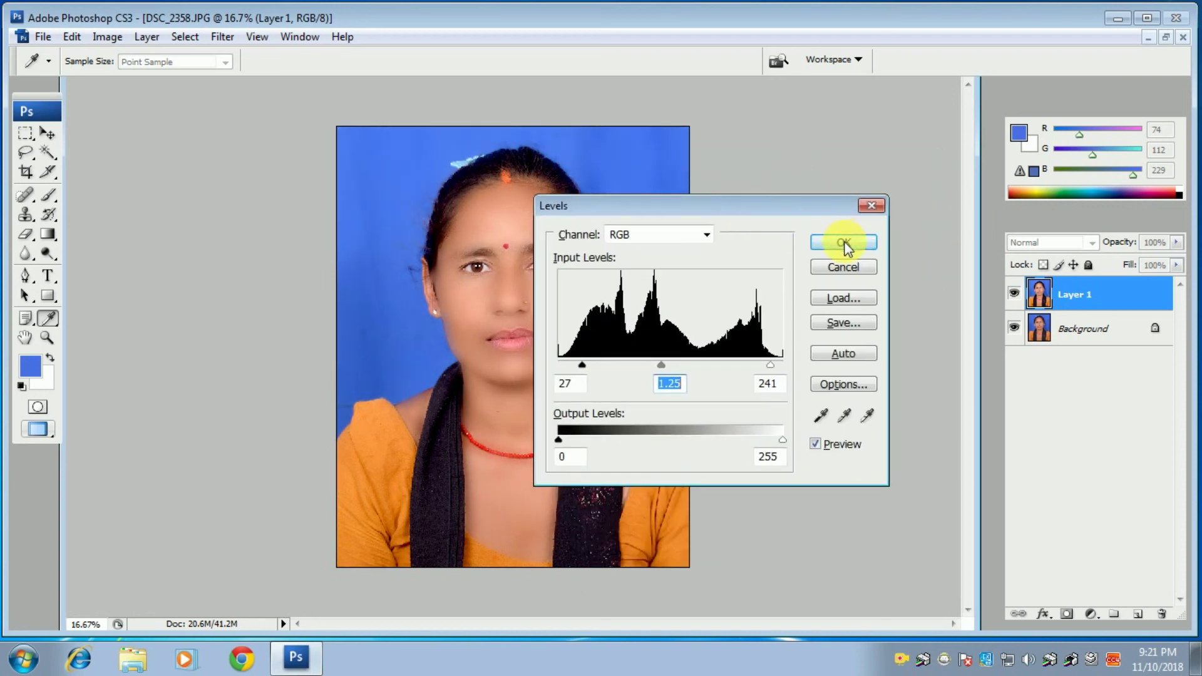
{"action": "left_click", "coordinate": [845, 244]}
{"action": "key", "text": "w"}
{"action": "key", "text": "ctrl+plus"}
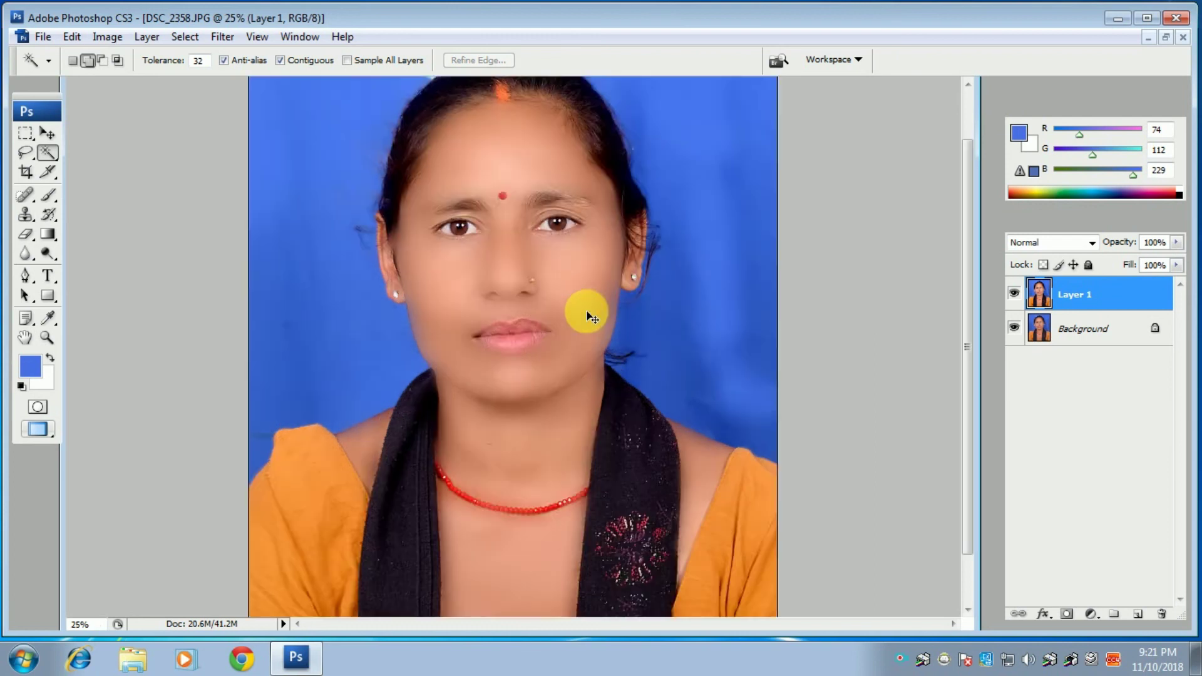
{"action": "key", "text": "ctrl+plus"}
{"action": "key", "text": "ctrl+plus"}
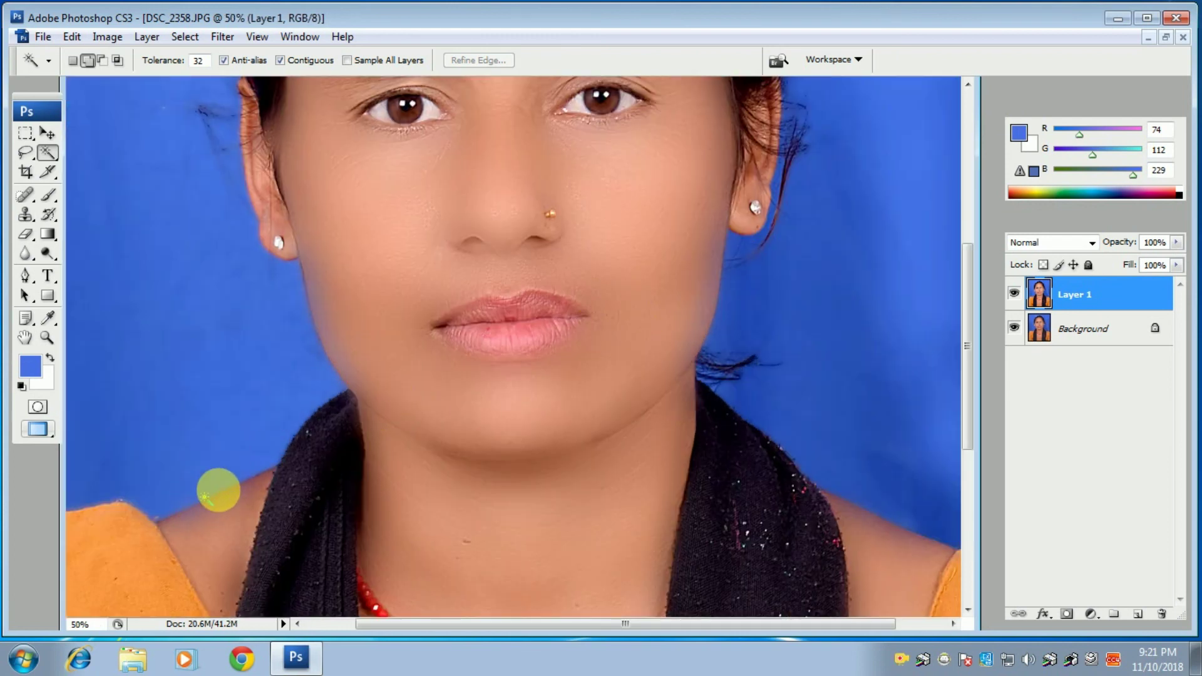
{"action": "left_click", "coordinate": [420, 449]}
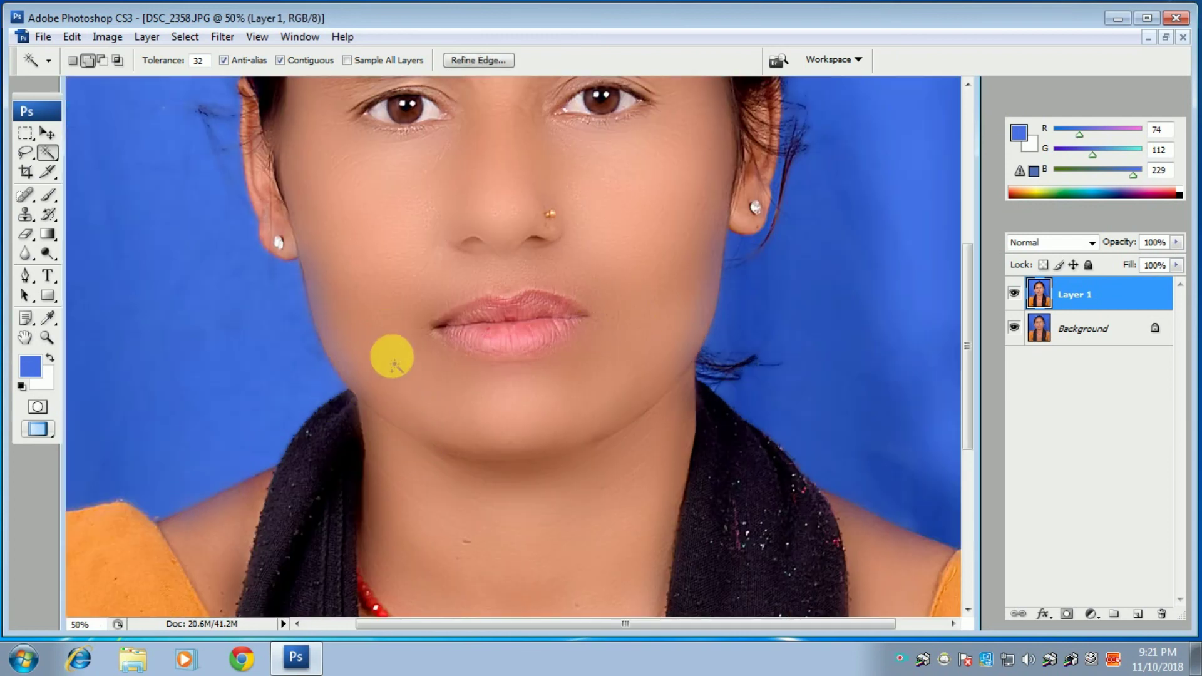
{"action": "left_click", "coordinate": [343, 276]}
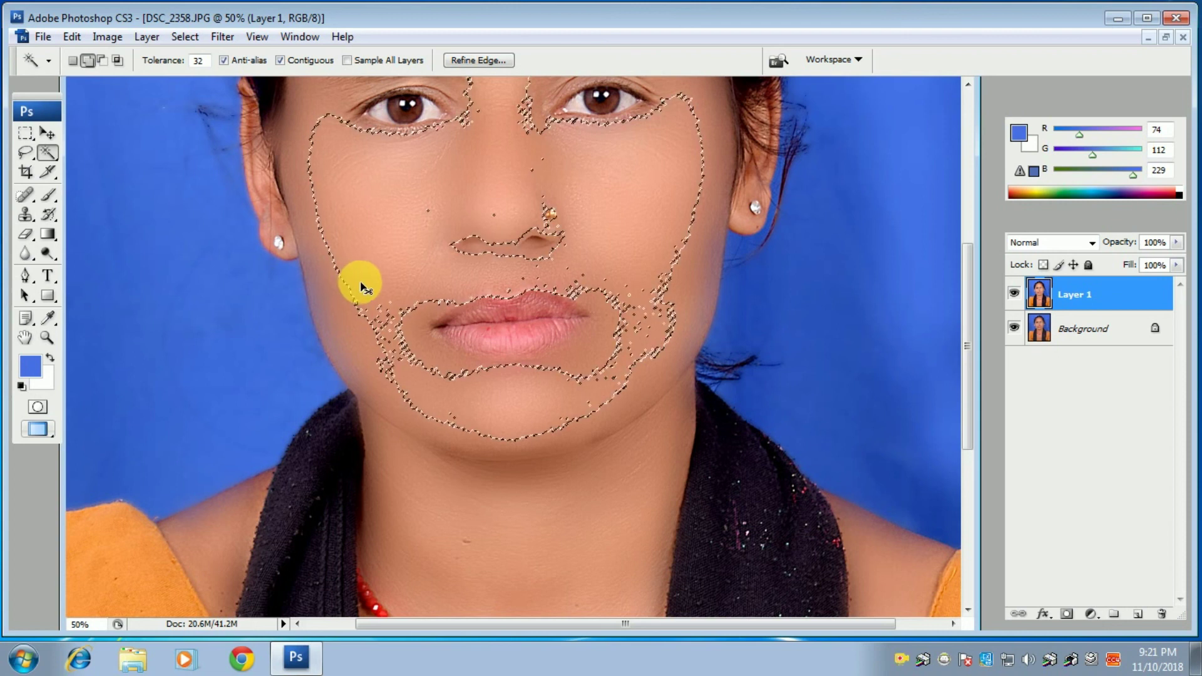
{"action": "key", "text": "ctrl+d"}
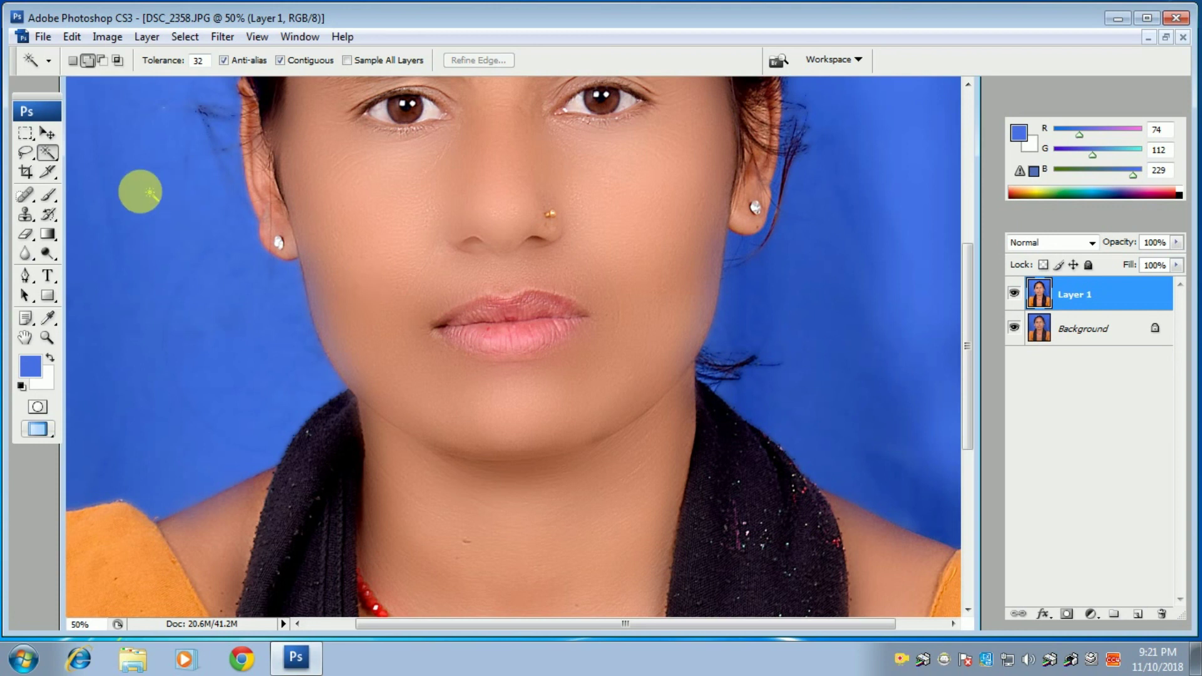
{"action": "left_click", "coordinate": [49, 134]}
{"action": "mouse_move", "coordinate": [357, 236]}
{"action": "left_mouse_down"}
{"action": "mouse_move", "coordinate": [449, 448]}
{"action": "mouse_move", "coordinate": [391, 351]}
{"action": "mouse_move", "coordinate": [404, 355]}
{"action": "left_mouse_up"}
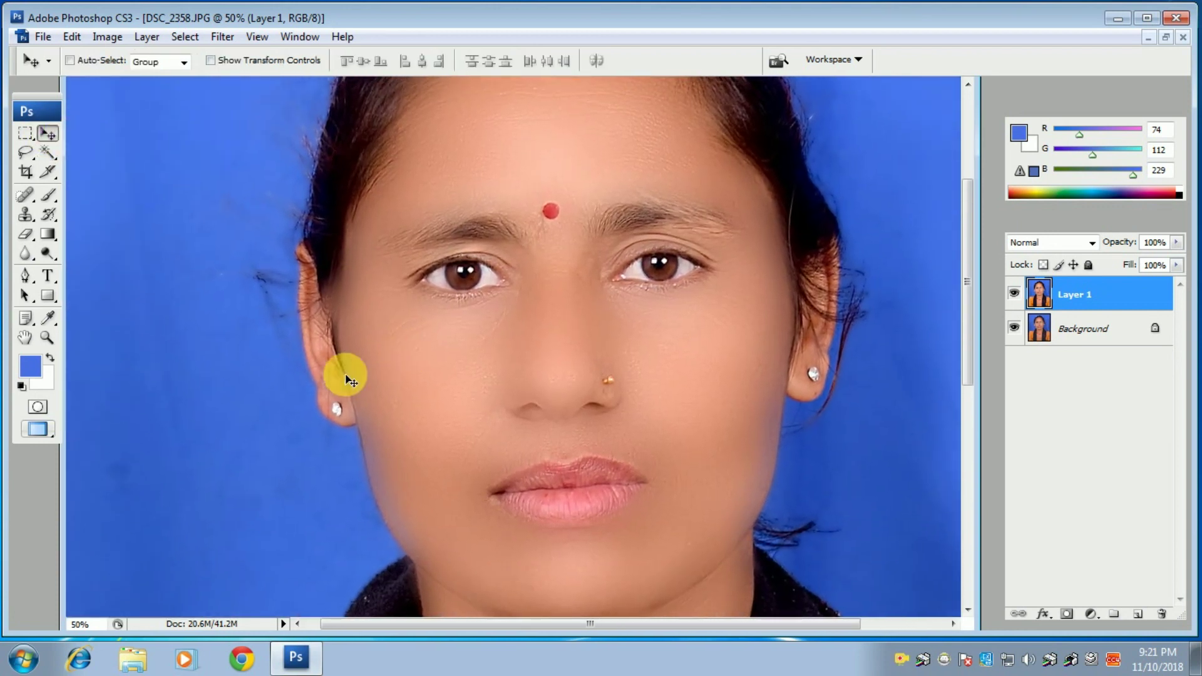
{"action": "key", "text": "ctrl+minus"}
{"action": "key", "text": "ctrl+minus"}
{"action": "key", "text": "ctrl+minus"}
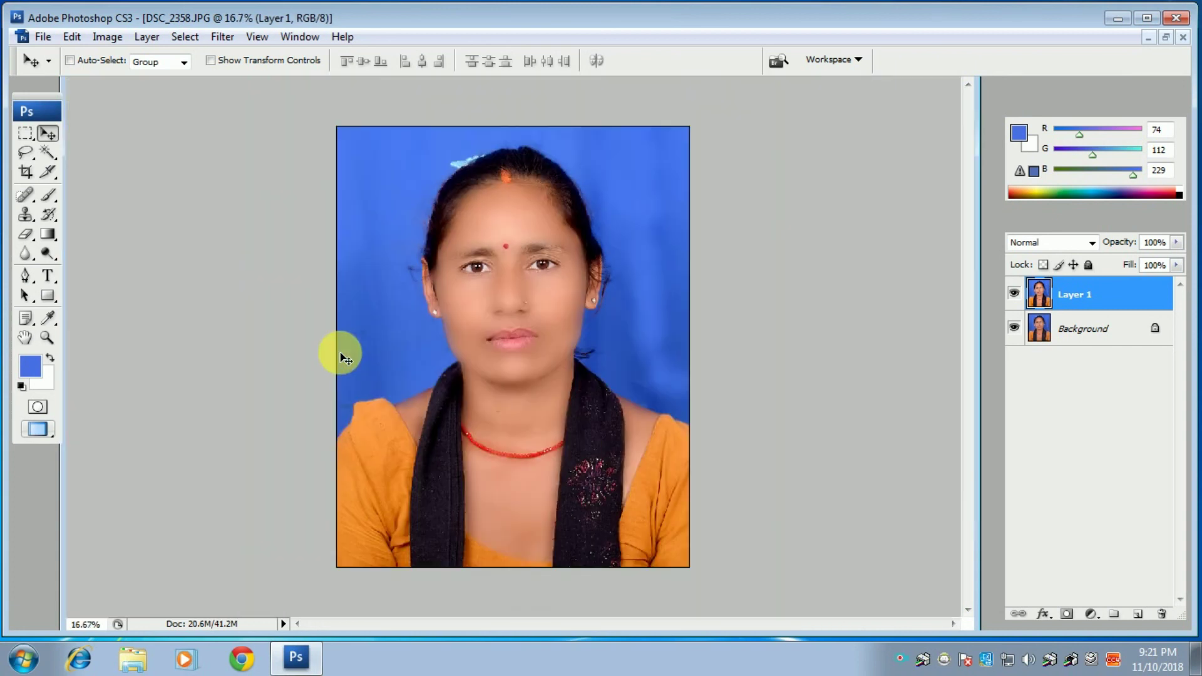
{"action": "key", "text": "ctrl+minus"}
{"action": "key", "text": "ctrl+minus"}
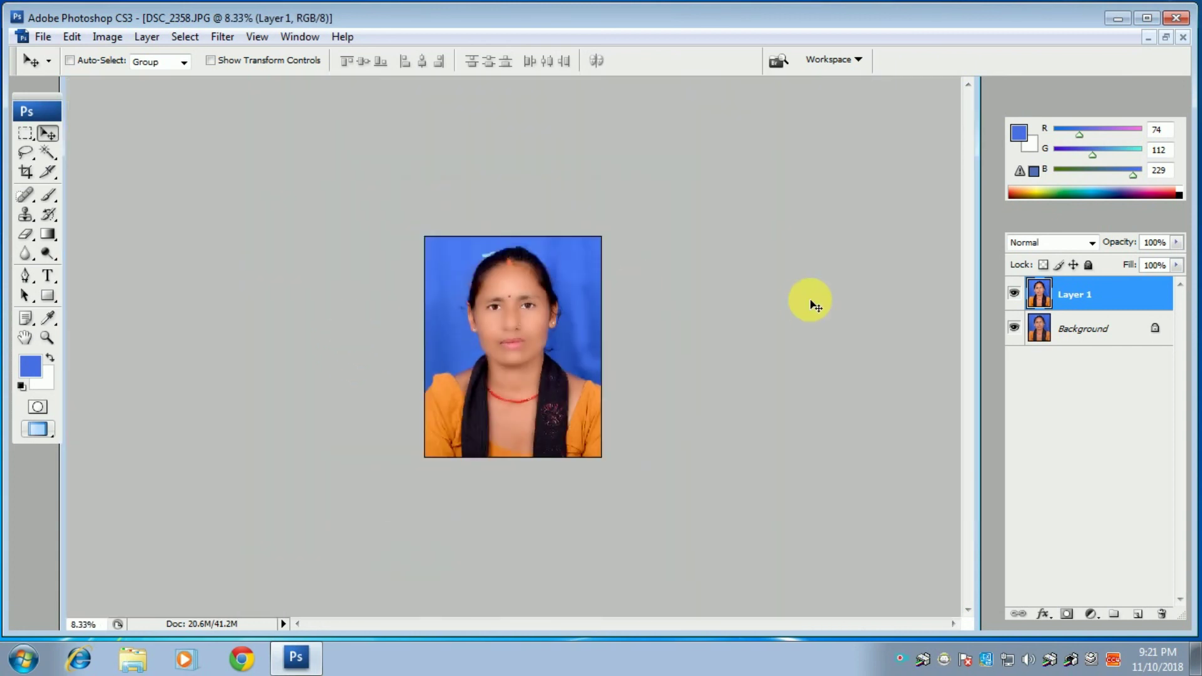